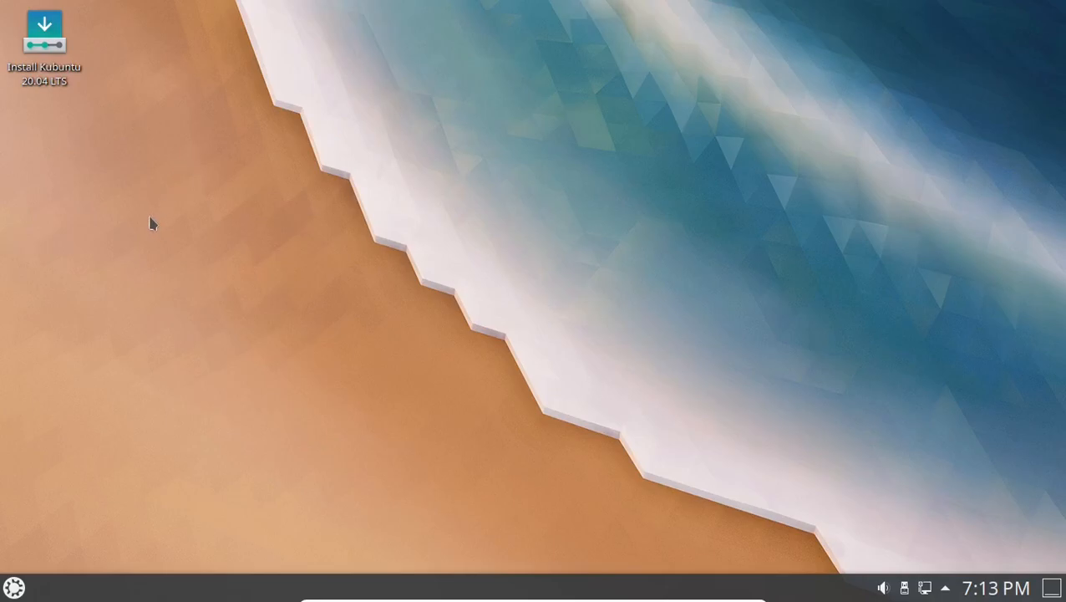
Launch the Kubuntu installer maximized, keeping English language and English (US) keyboard layout.
{"action": "left_click", "coordinate": [50, 50]}
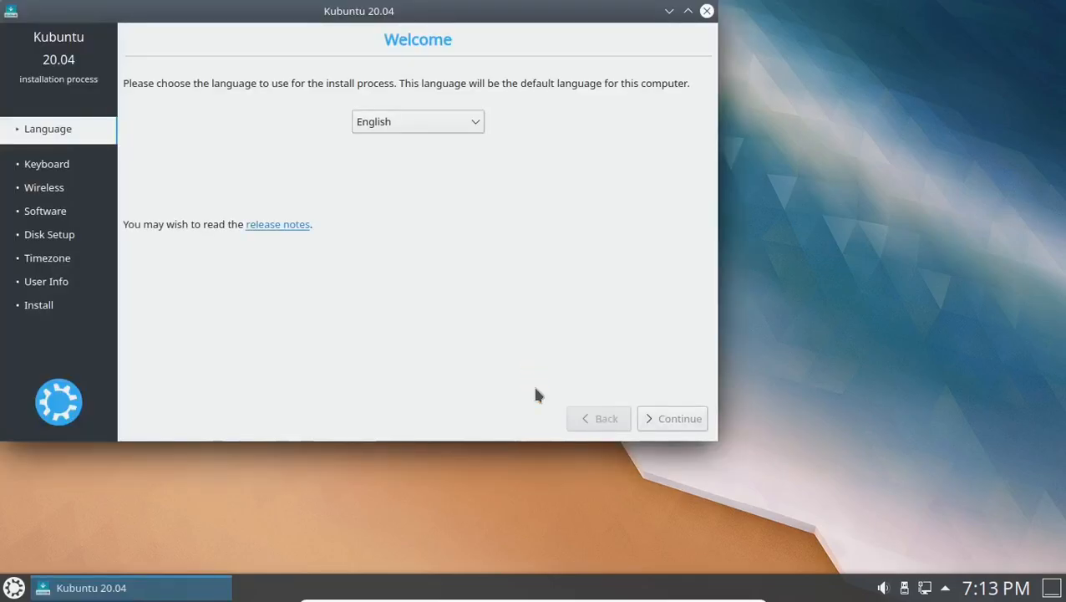
{"action": "left_click", "coordinate": [687, 11]}
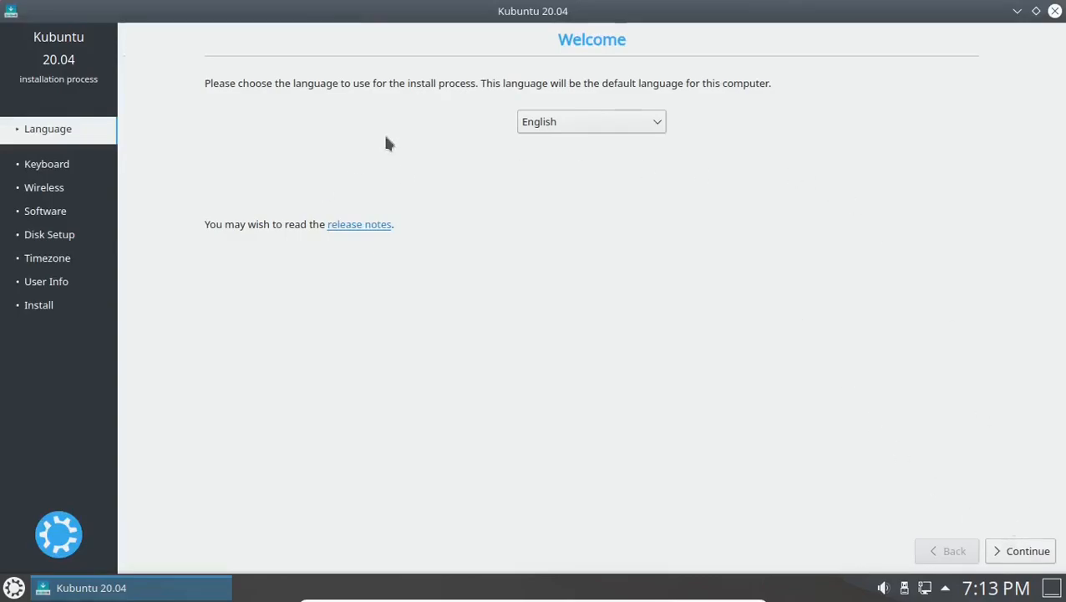
{"action": "left_click", "coordinate": [1018, 555]}
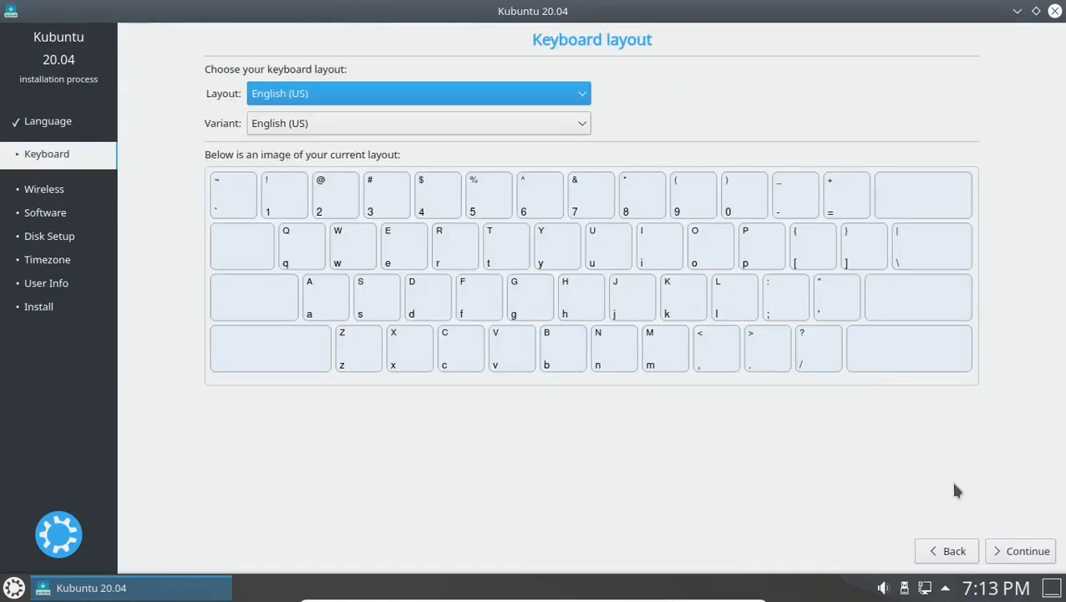
{"action": "left_click", "coordinate": [1013, 556]}
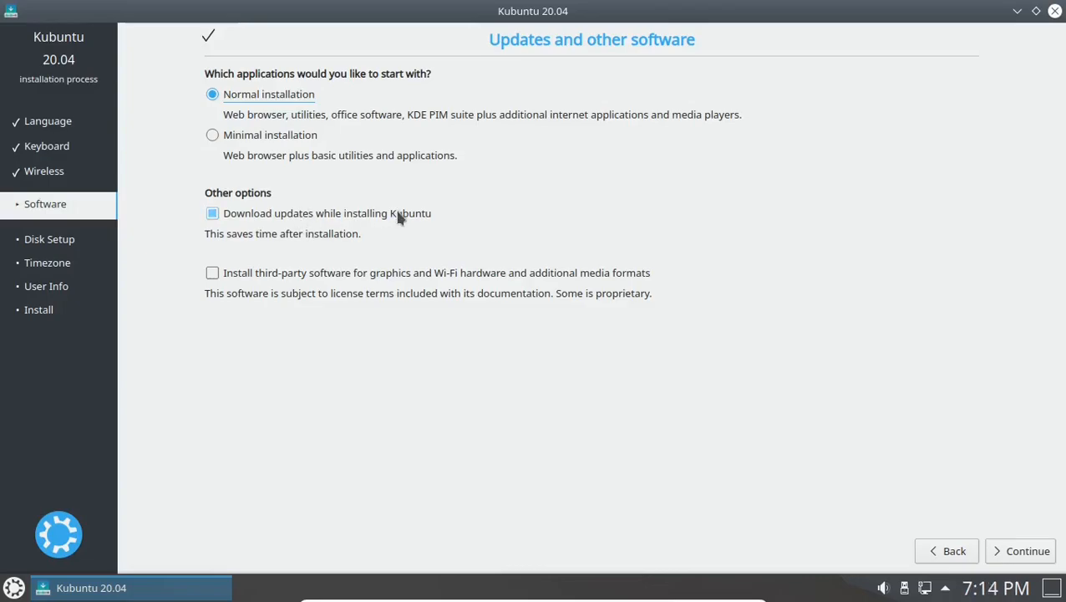
Turn off downloading updates while installing and leave third-party software unchecked.
{"action": "left_click", "coordinate": [212, 214]}
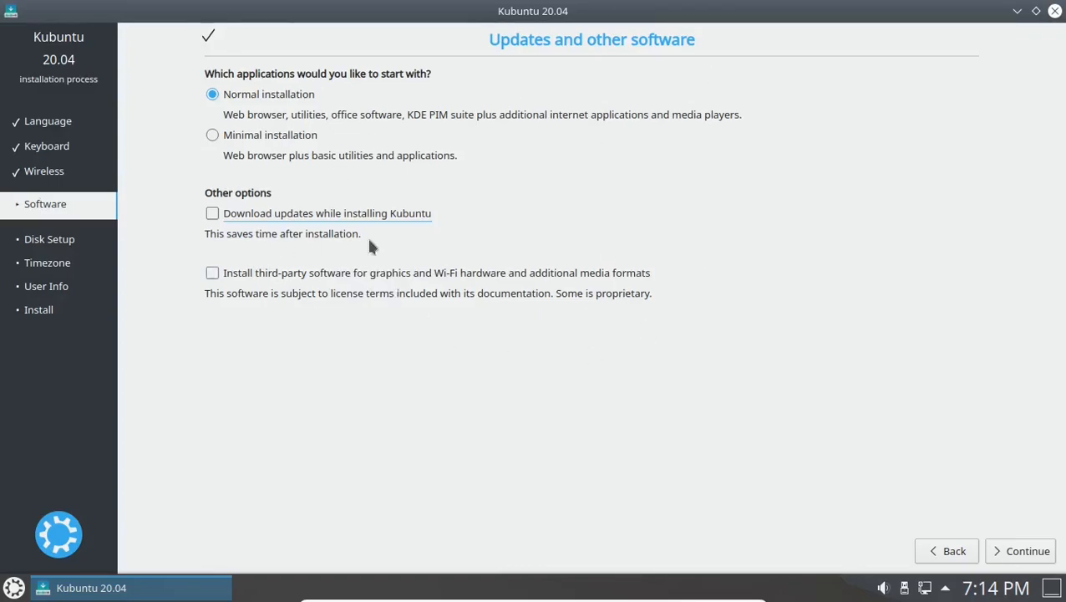
{"action": "left_click", "coordinate": [217, 275]}
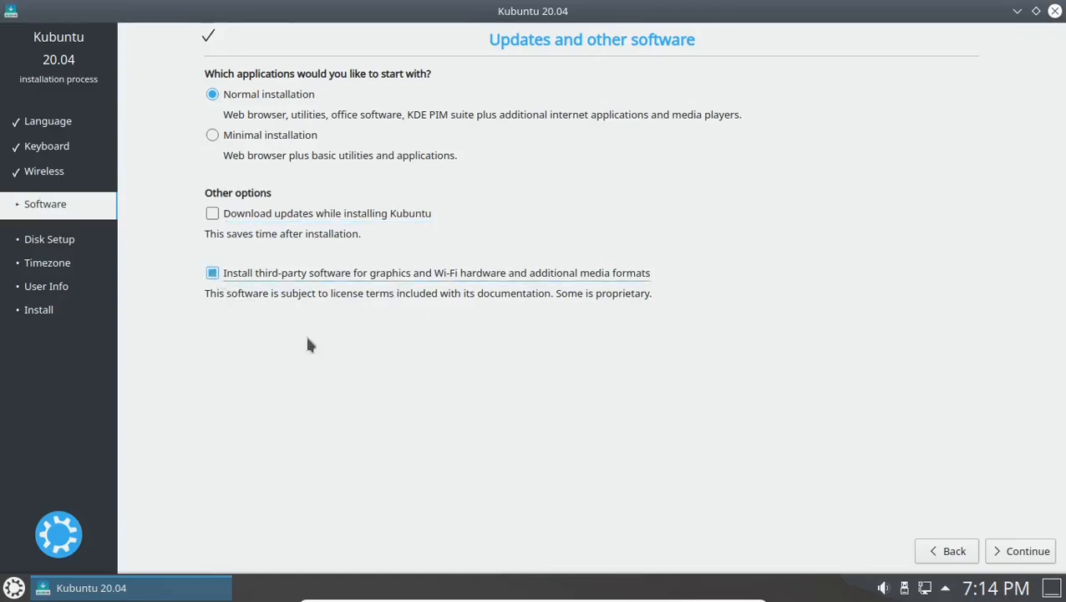
{"action": "left_click", "coordinate": [213, 273]}
Install Kubuntu on the entire 53.7 GB disk and confirm writing the partition changes.
{"action": "left_click", "coordinate": [1032, 552]}
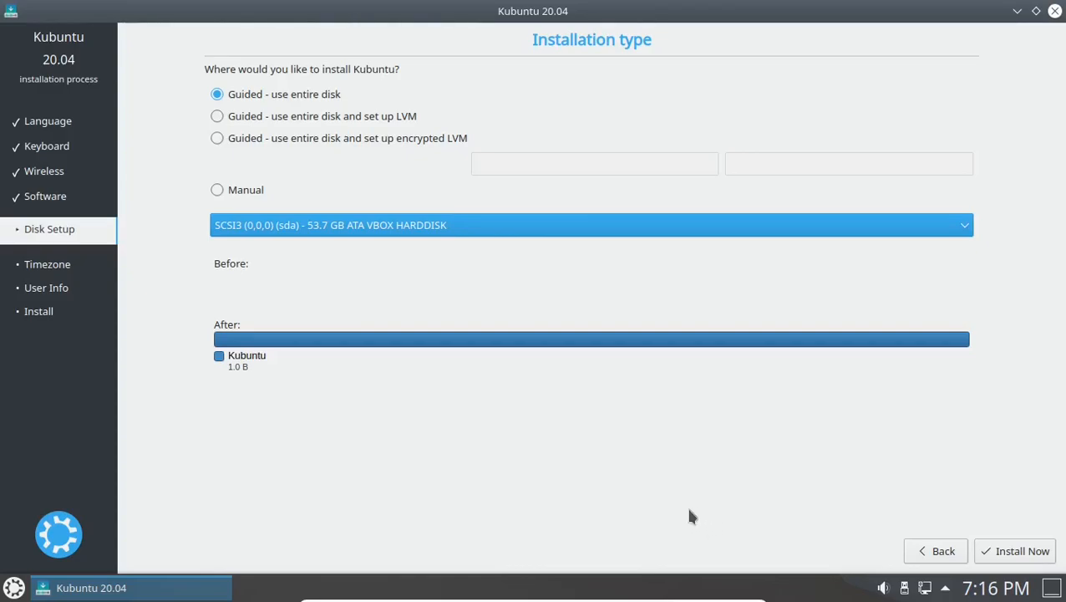
{"action": "left_click", "coordinate": [1021, 555]}
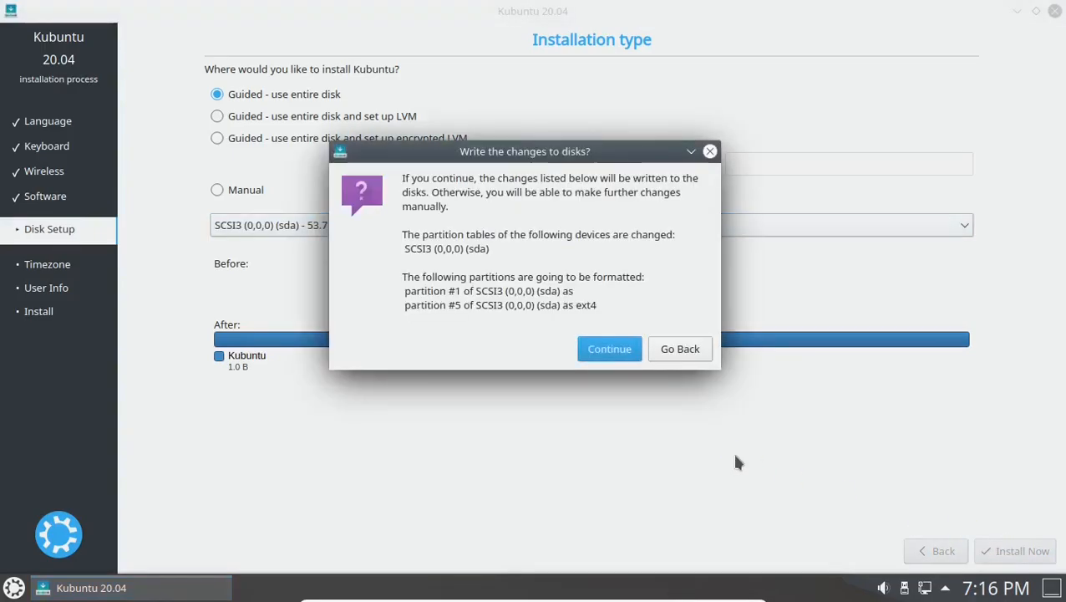
{"action": "left_click", "coordinate": [627, 353]}
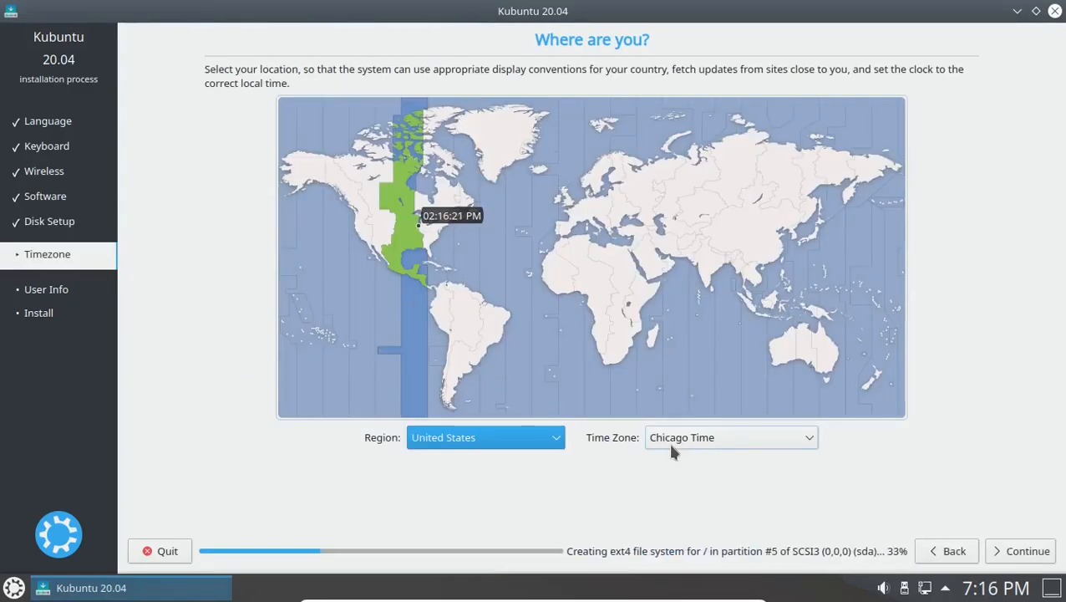
Pick locations on the time zone map, ending back on New York Time.
{"action": "left_click", "coordinate": [429, 238]}
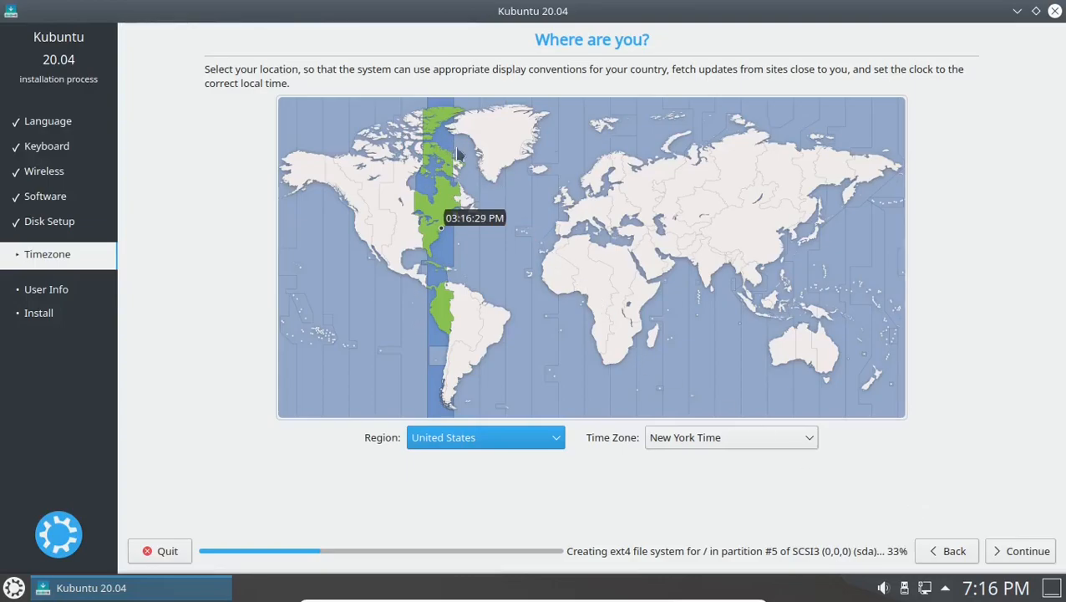
{"action": "left_click", "coordinate": [442, 317]}
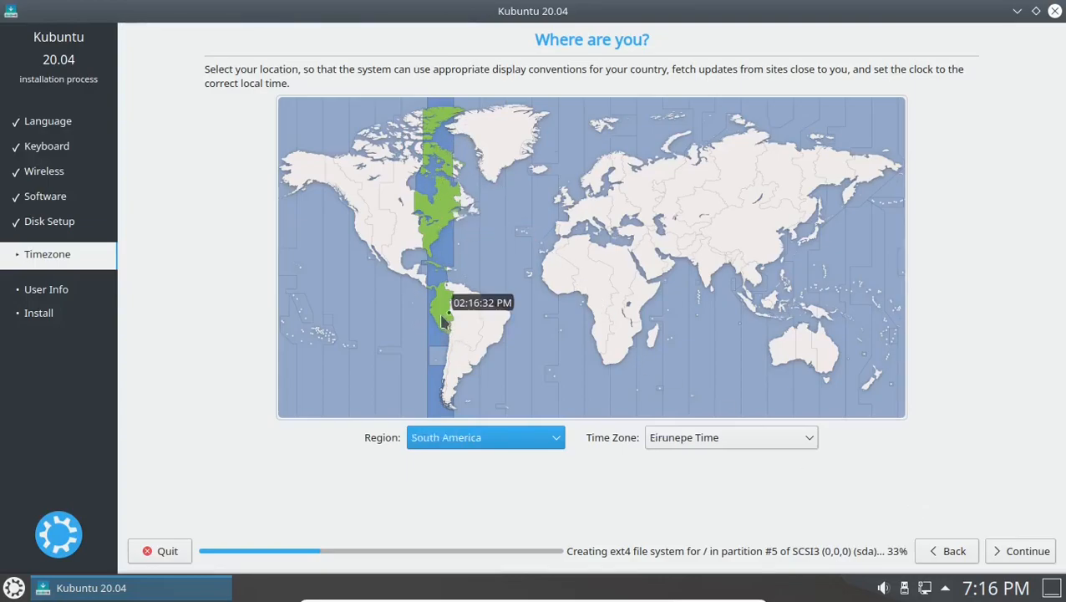
{"action": "left_click", "coordinate": [439, 314]}
{"action": "left_click", "coordinate": [435, 320]}
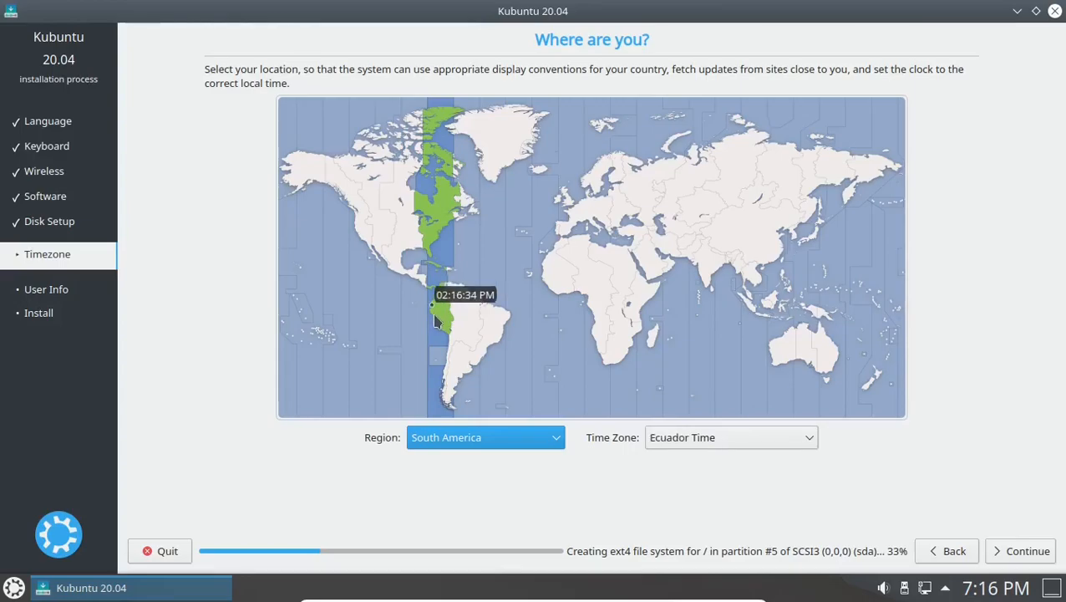
{"action": "left_click", "coordinate": [441, 313]}
{"action": "left_click", "coordinate": [426, 244]}
{"action": "left_click", "coordinate": [430, 250]}
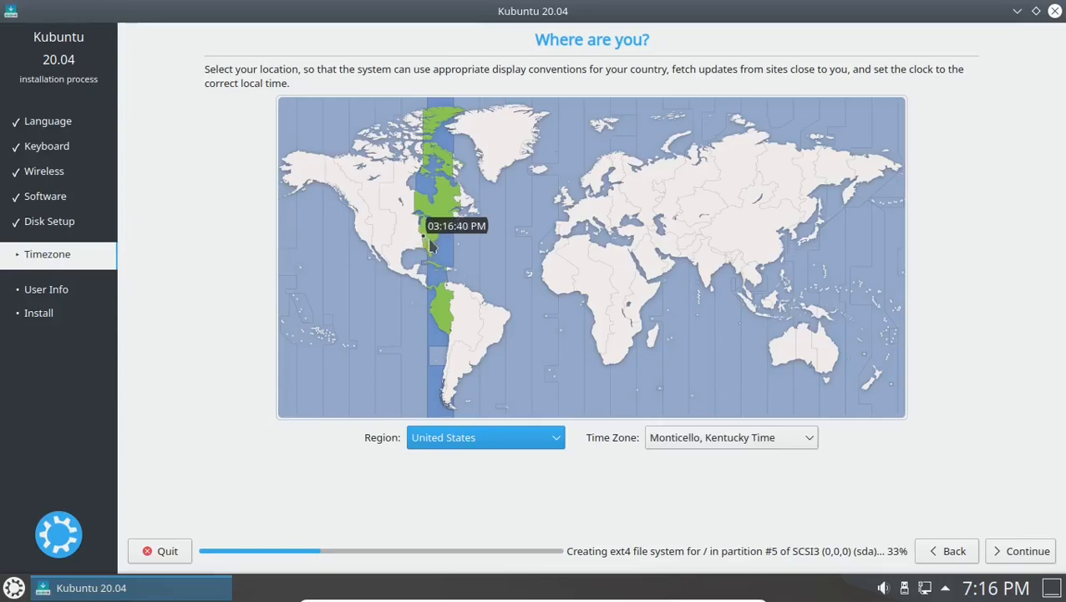
{"action": "left_click", "coordinate": [426, 215]}
{"action": "left_click", "coordinate": [442, 235]}
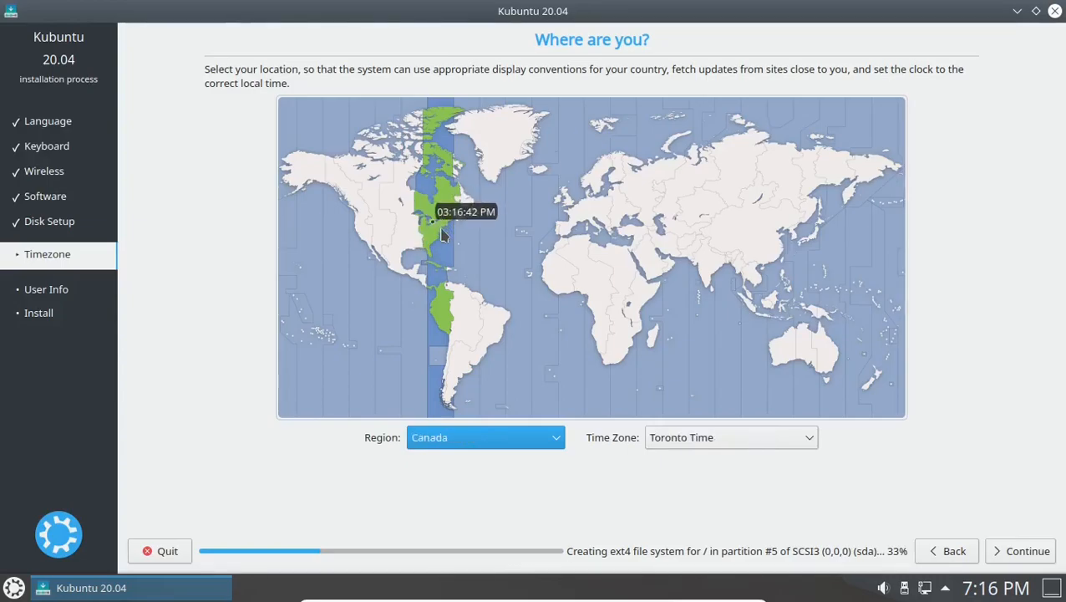
{"action": "left_click", "coordinate": [441, 228]}
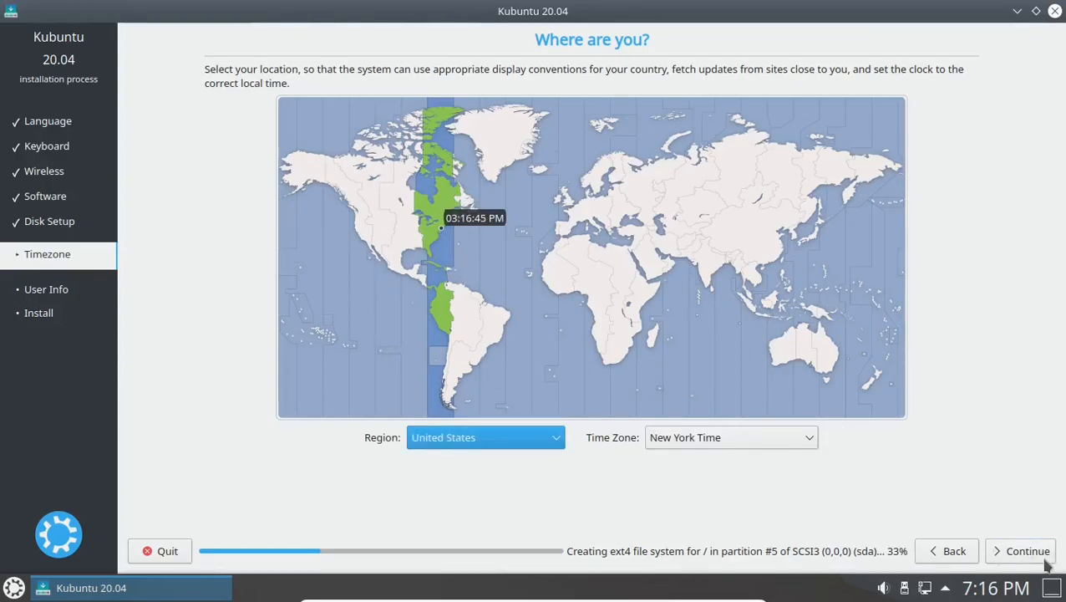
Browse the US time zone list, keep New York Time, and proceed to user details.
{"action": "left_click", "coordinate": [809, 438]}
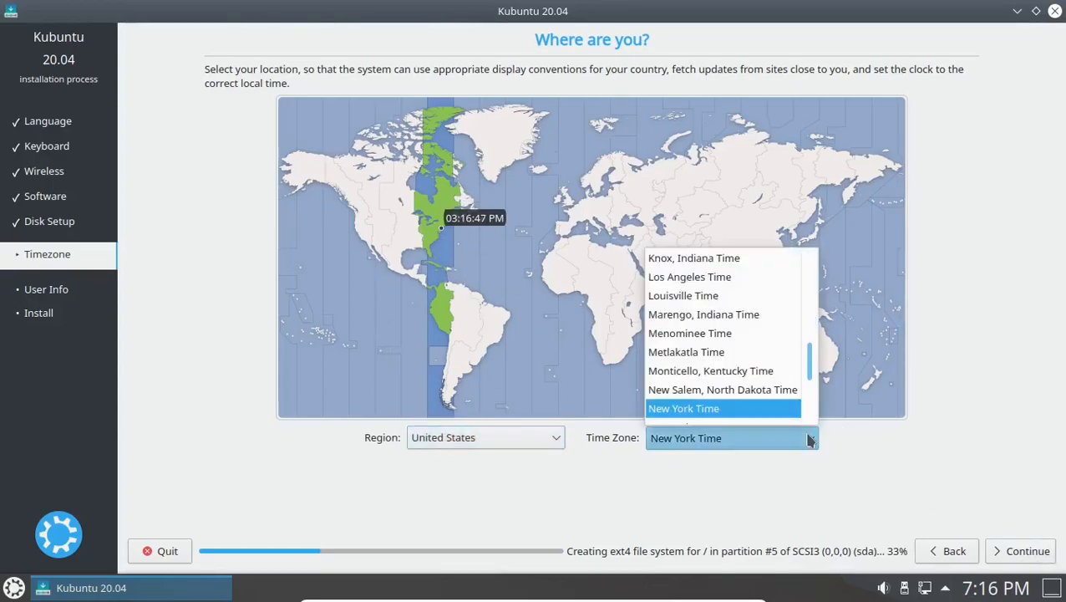
{"action": "scroll", "coordinate": [730, 380], "scroll_direction": "down", "scroll_amount": 1}
{"action": "scroll", "coordinate": [730, 380], "scroll_direction": "up", "scroll_amount": 8}
{"action": "scroll", "coordinate": [731, 381], "scroll_direction": "down", "scroll_amount": 10}
{"action": "scroll", "coordinate": [734, 382], "scroll_direction": "up", "scroll_amount": 3}
{"action": "scroll", "coordinate": [734, 382], "scroll_direction": "down", "scroll_amount": 1}
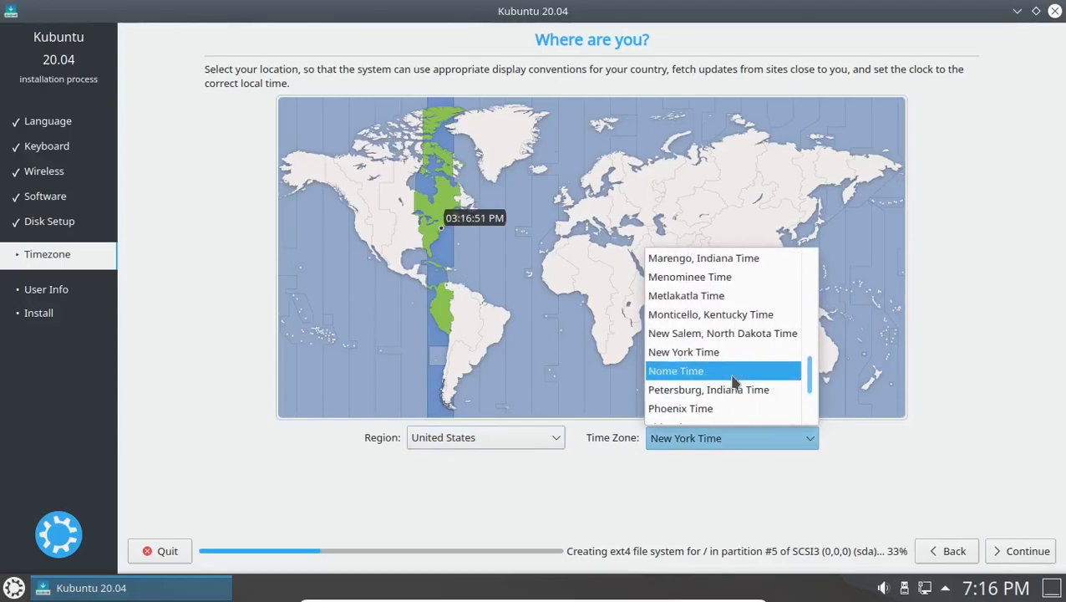
{"action": "left_click", "coordinate": [896, 440]}
{"action": "left_click", "coordinate": [1009, 549]}
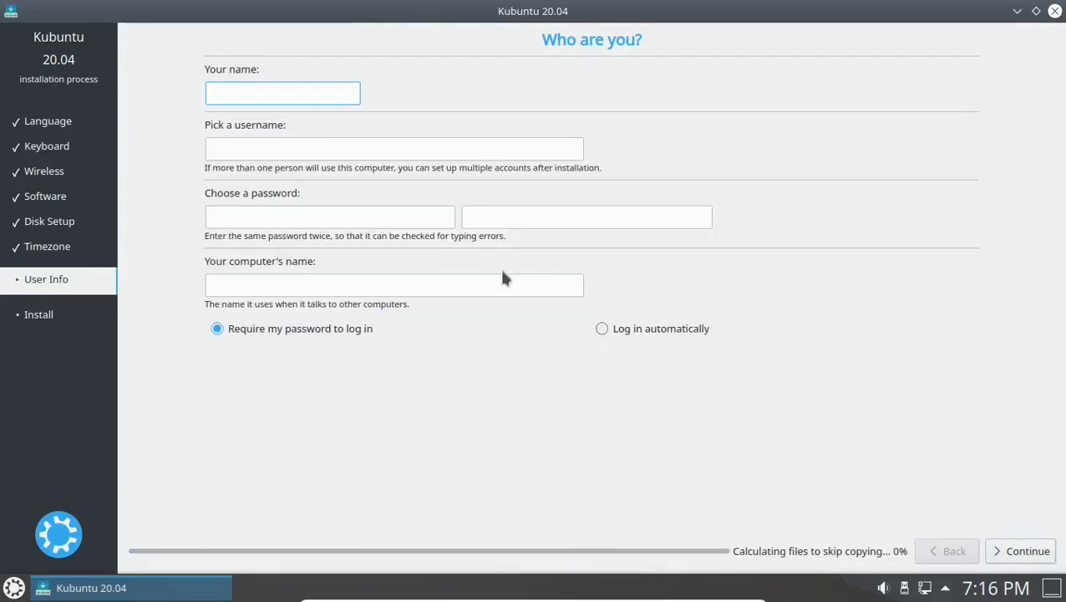
Enter the user's name and type the account password.
{"action": "key", "text": "Tab"}
{"action": "key", "text": "Tab"}
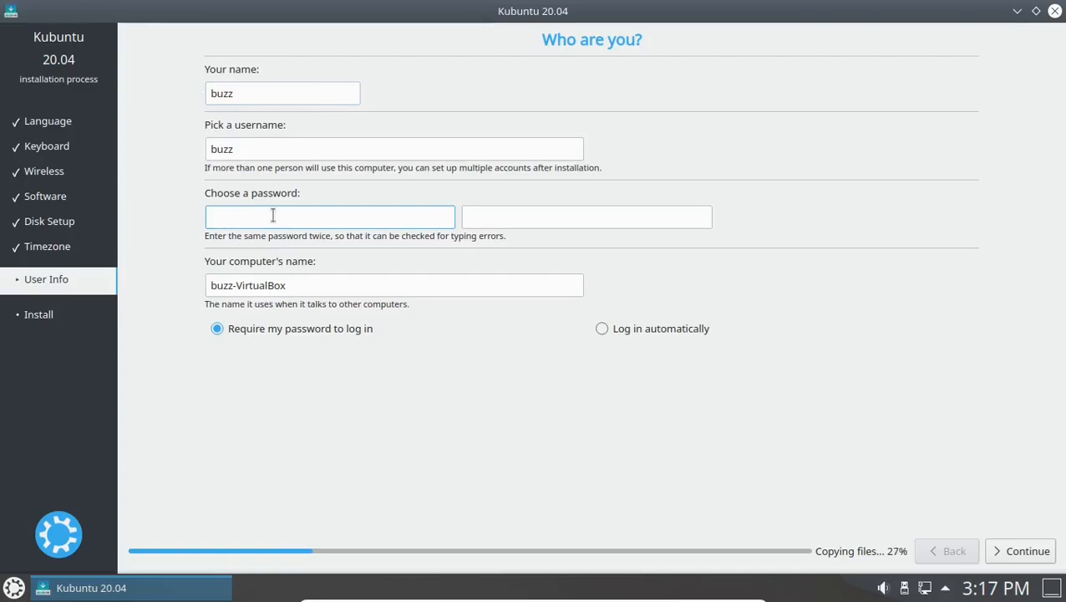
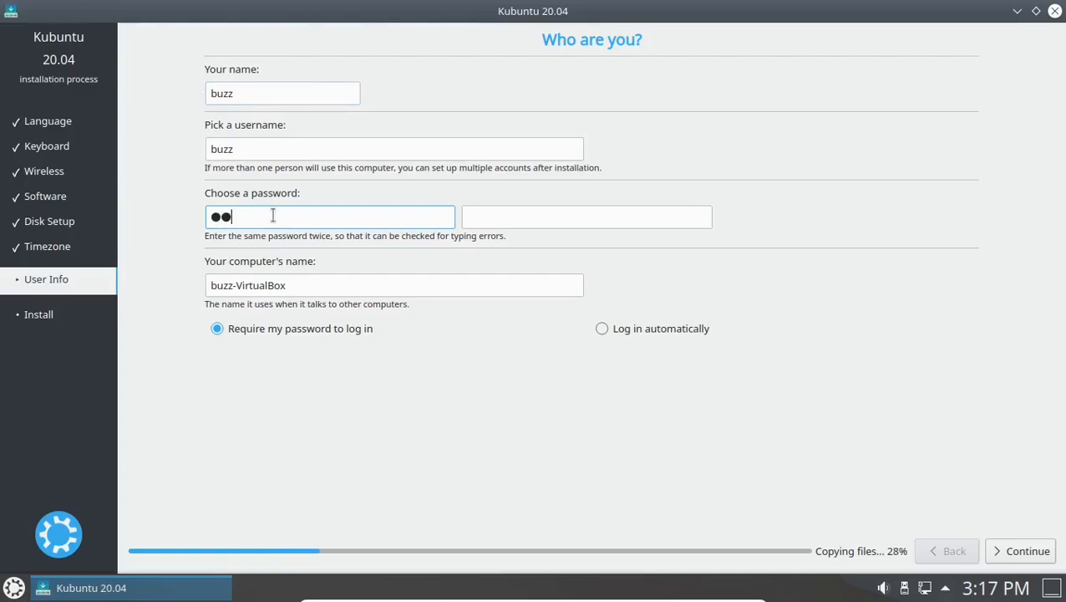
{"action": "key", "text": "BackSpace"}
{"action": "key", "text": "BackSpace"}
{"action": "key", "text": "Tab"}
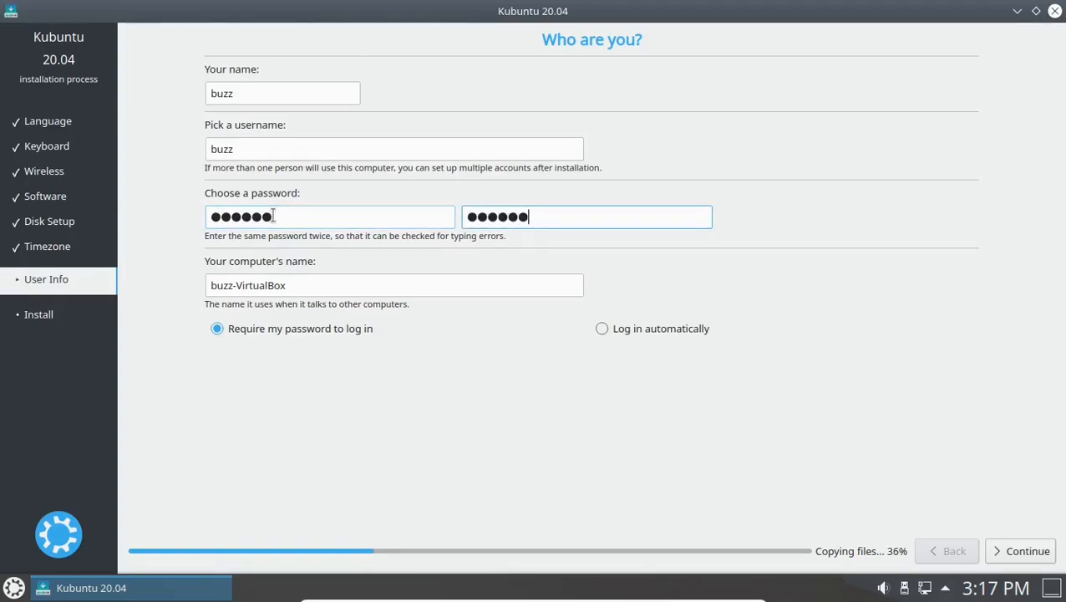
Shorten the computer name, enable automatic login, and start the installation.
{"action": "left_click", "coordinate": [338, 285]}
{"action": "key", "text": "BackSpace"}
{"action": "key", "text": "BackSpace"}
{"action": "key", "text": "BackSpace"}
{"action": "key", "text": "BackSpace"}
{"action": "key", "text": "BackSpace"}
{"action": "key", "text": "BackSpace"}
{"action": "key", "text": "BackSpace"}
{"action": "key", "text": "BackSpace"}
{"action": "key", "text": "BackSpace"}
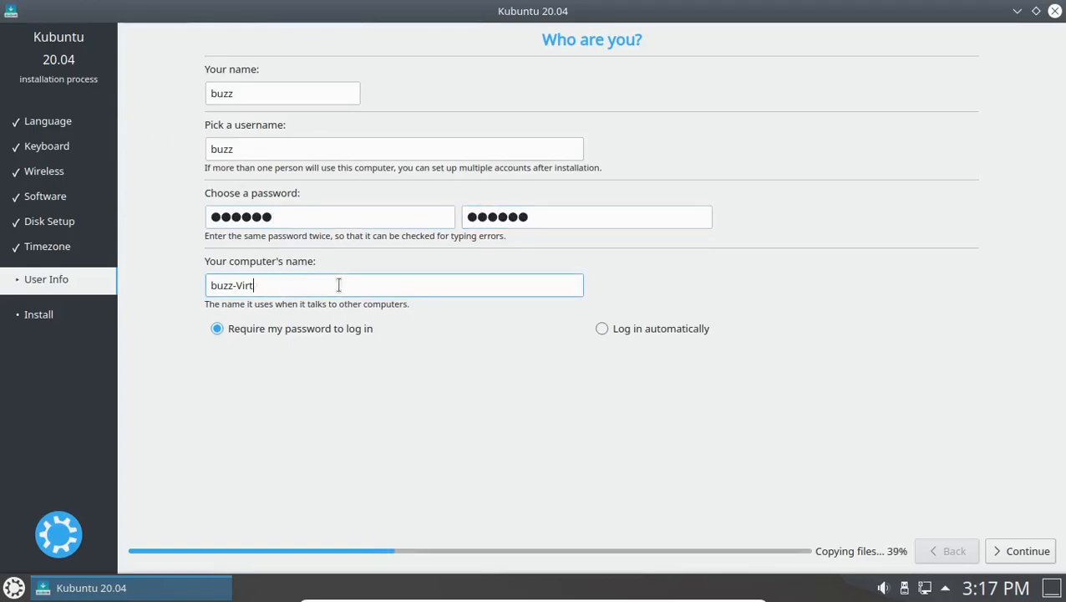
{"action": "key", "text": "BackSpace"}
{"action": "key", "text": "BackSpace"}
{"action": "left_click", "coordinate": [602, 328]}
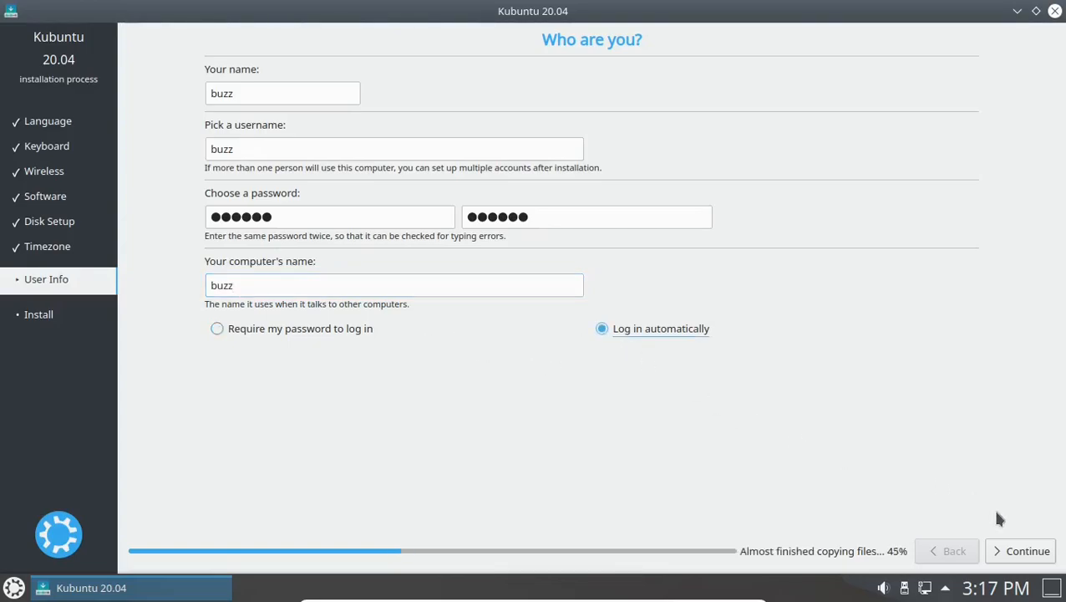
{"action": "left_click", "coordinate": [1032, 550]}
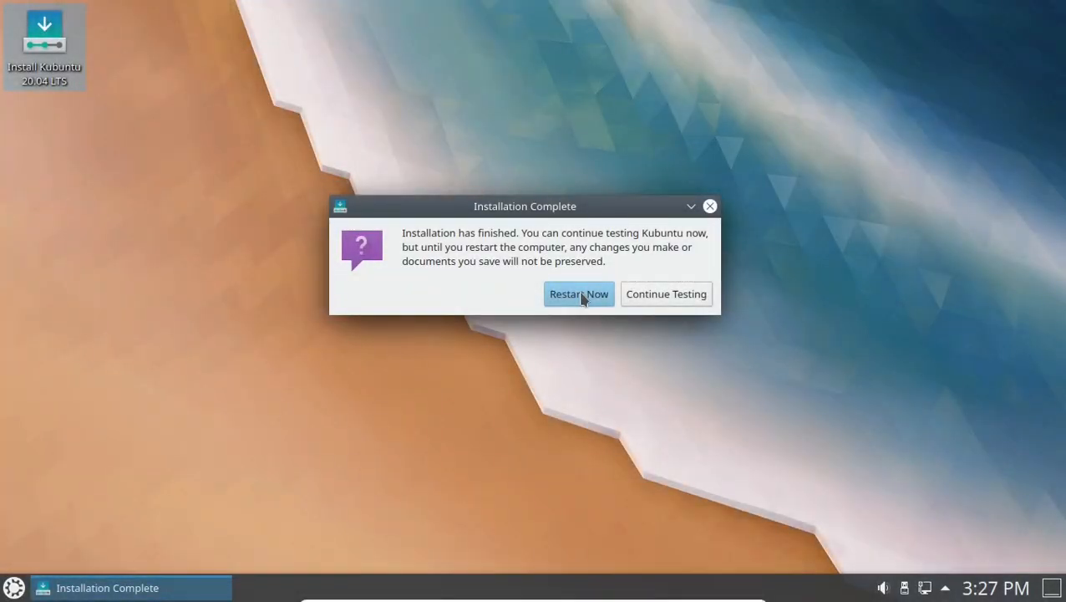
Restart into the installed system and dismiss the VM mouse integration notice.
{"action": "left_click", "coordinate": [579, 295]}
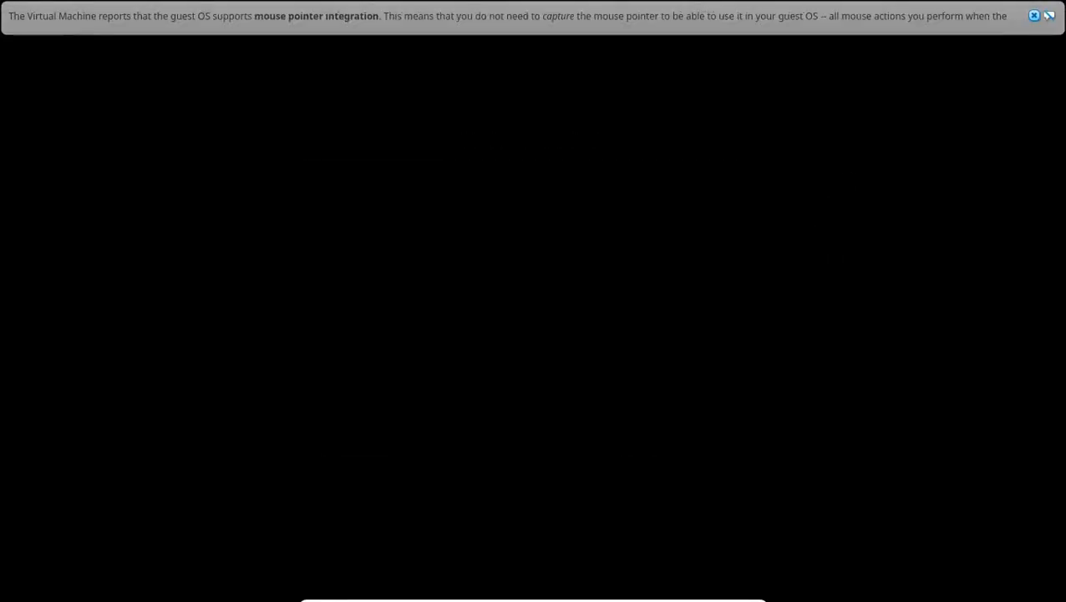
{"action": "left_click", "coordinate": [1036, 15]}
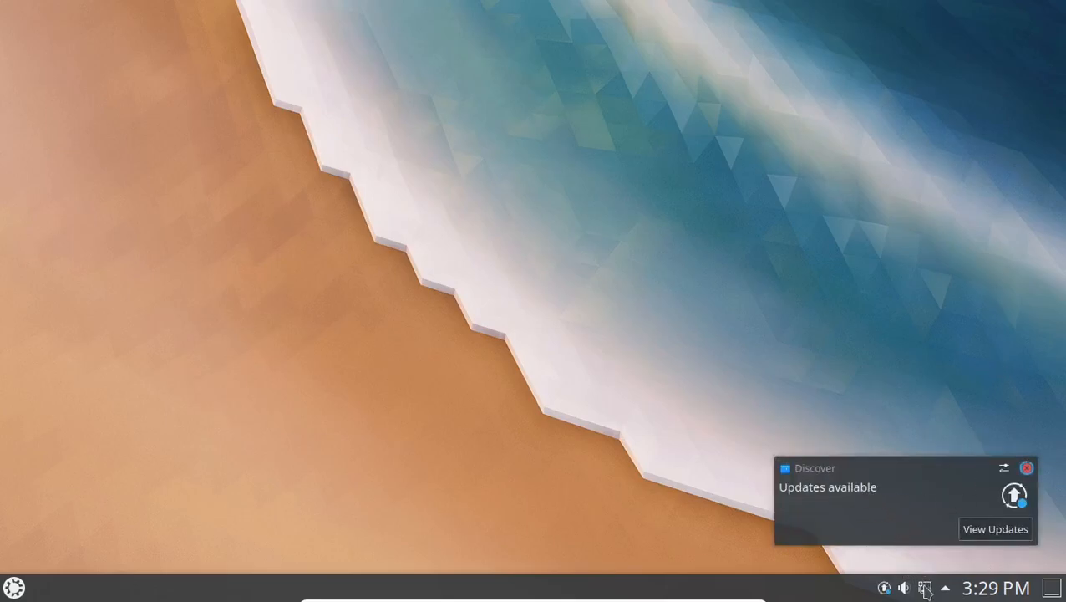
Dismiss the updates notification, check volume and network status, then open the application launcher.
{"action": "left_click", "coordinate": [1028, 469]}
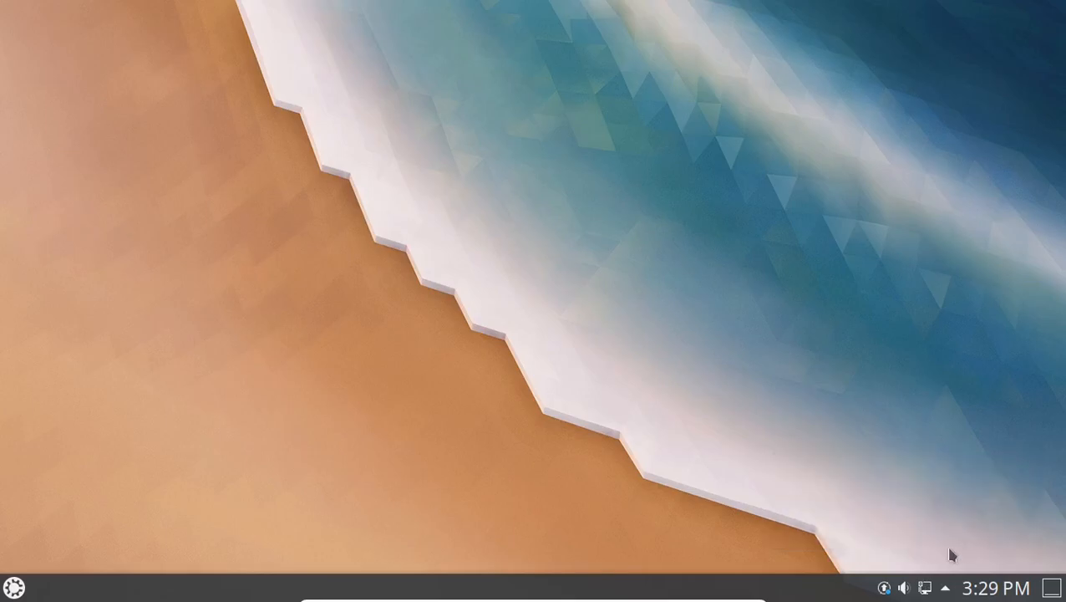
{"action": "left_click", "coordinate": [904, 589]}
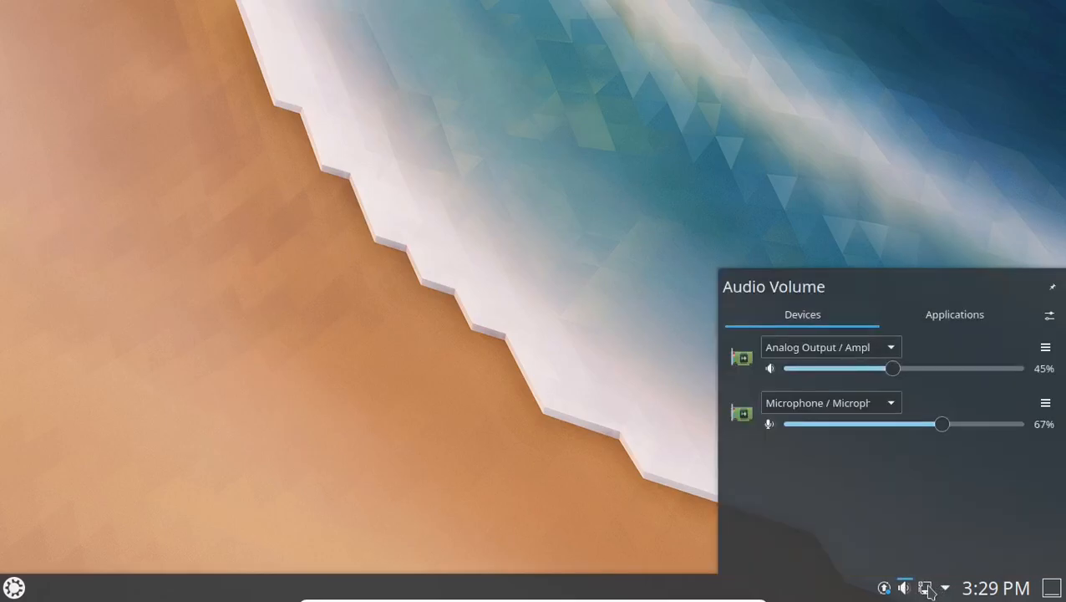
{"action": "left_click", "coordinate": [926, 588]}
{"action": "mouse_move", "coordinate": [890, 382]}
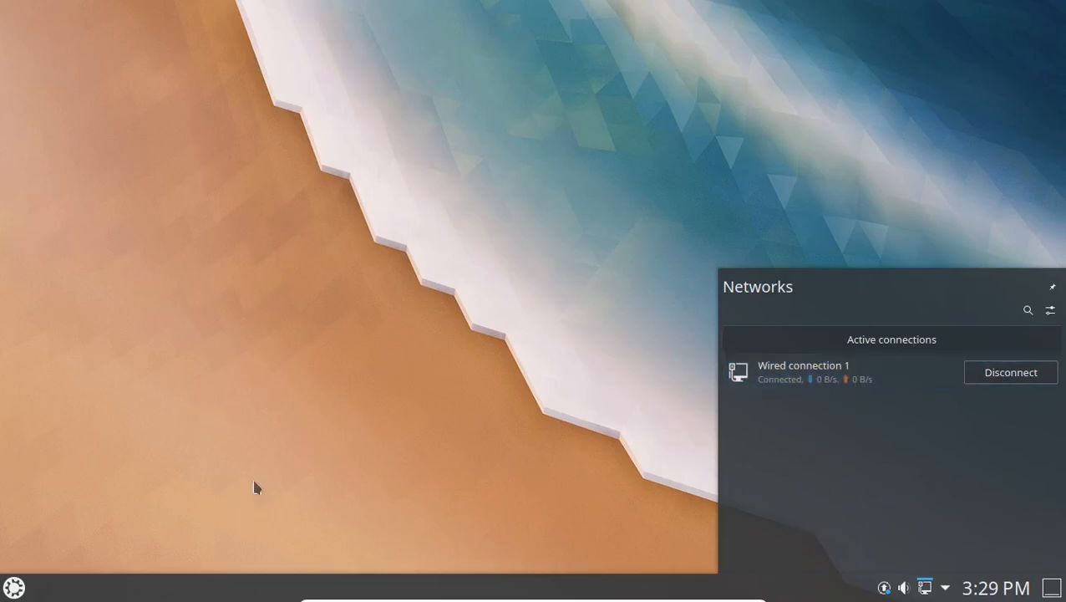
{"action": "left_click", "coordinate": [334, 436]}
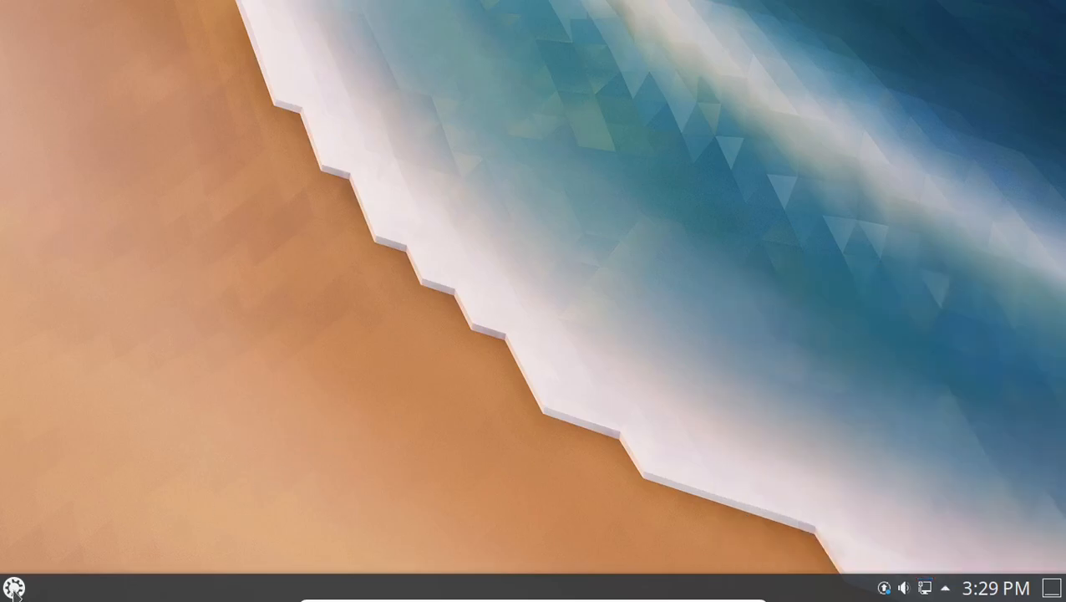
{"action": "key", "text": "super"}
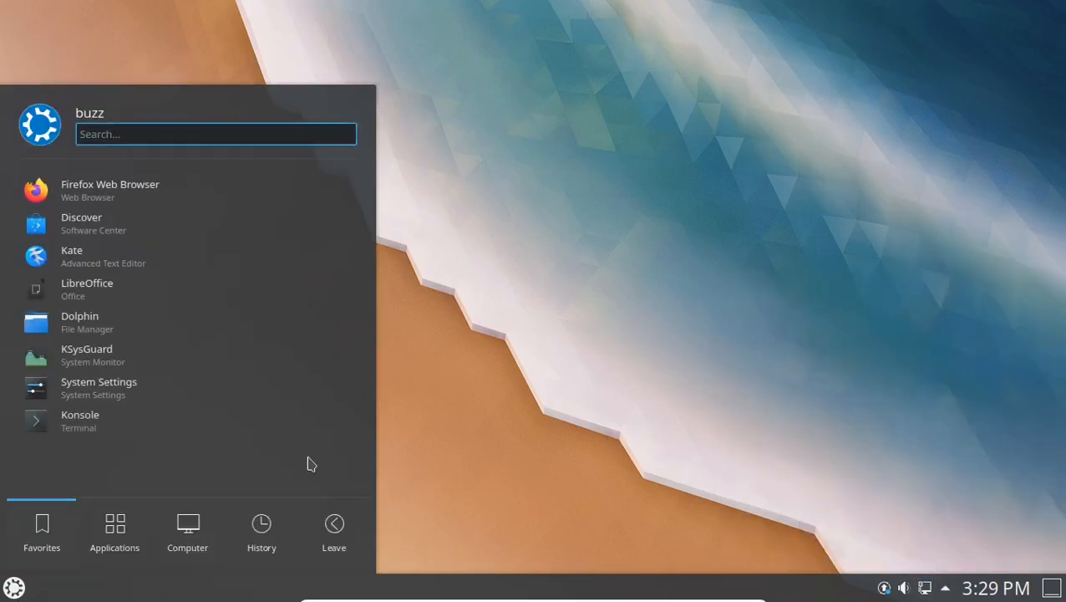
Open Konsole full-screen and run 'sudo apt update && sudo apt full-upgrade -y'.
{"action": "left_click", "coordinate": [111, 423]}
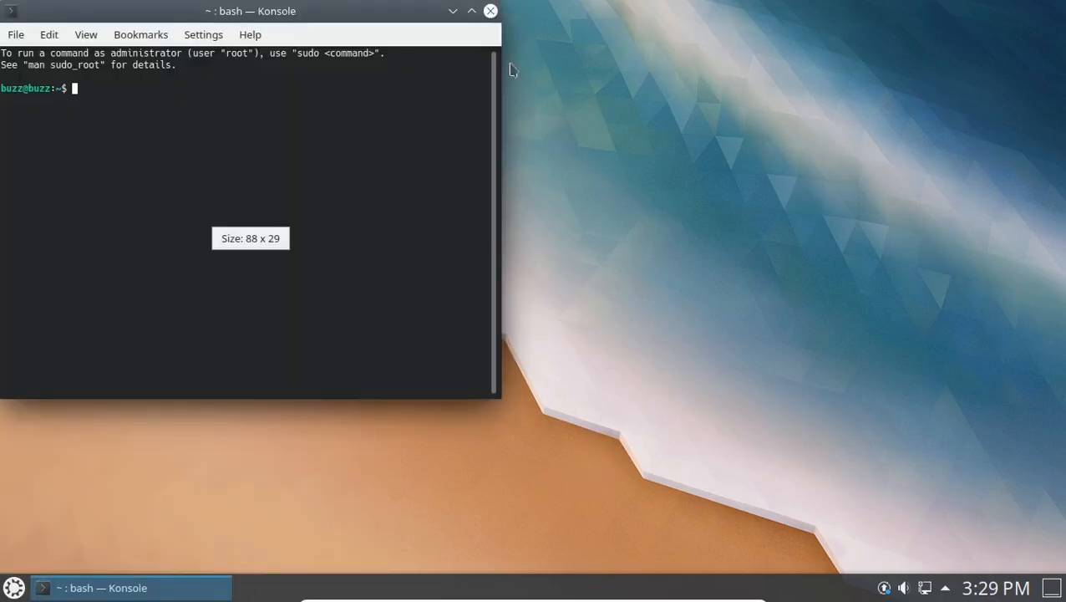
{"action": "left_click_drag", "start_coordinate": [345, 9], "coordinate": [743, 4]}
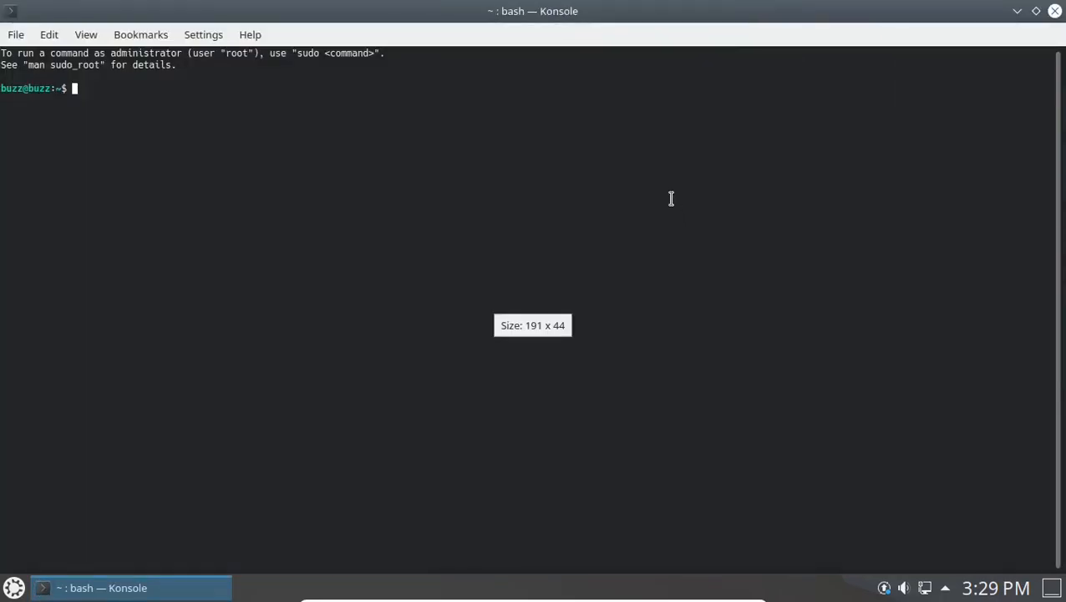
{"action": "type", "text": "sudo apt update"}
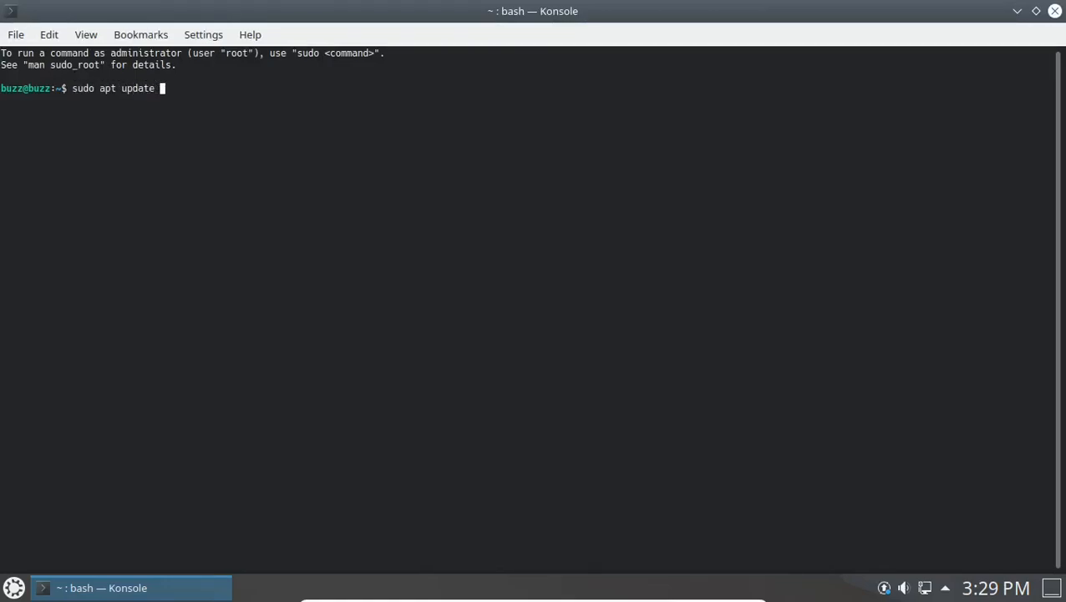
{"action": "type", "text": " && sudo apt full-"}
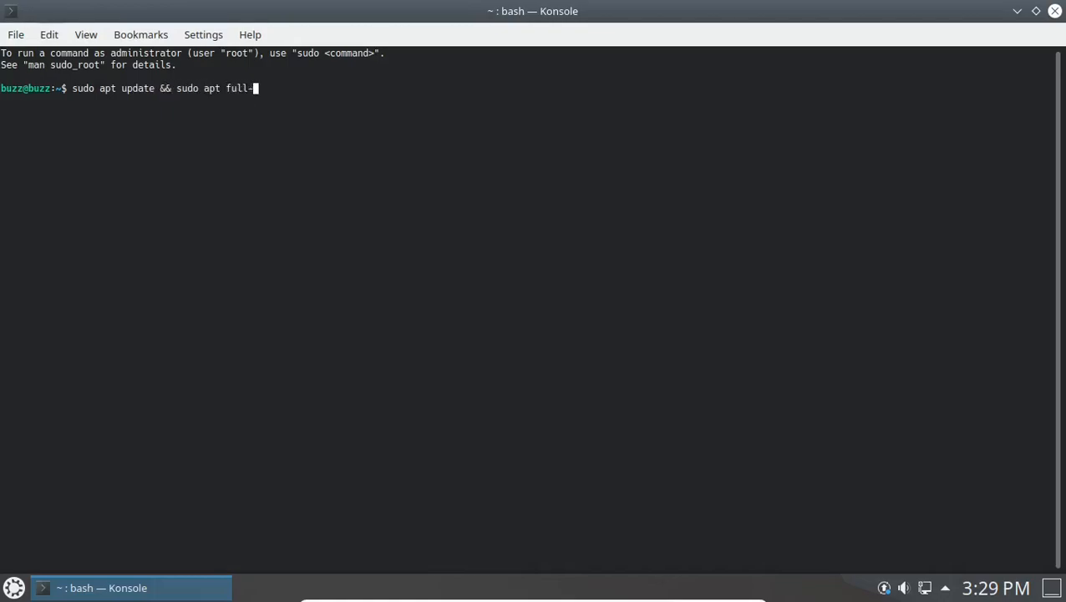
{"action": "type", "text": "upgrade -y"}
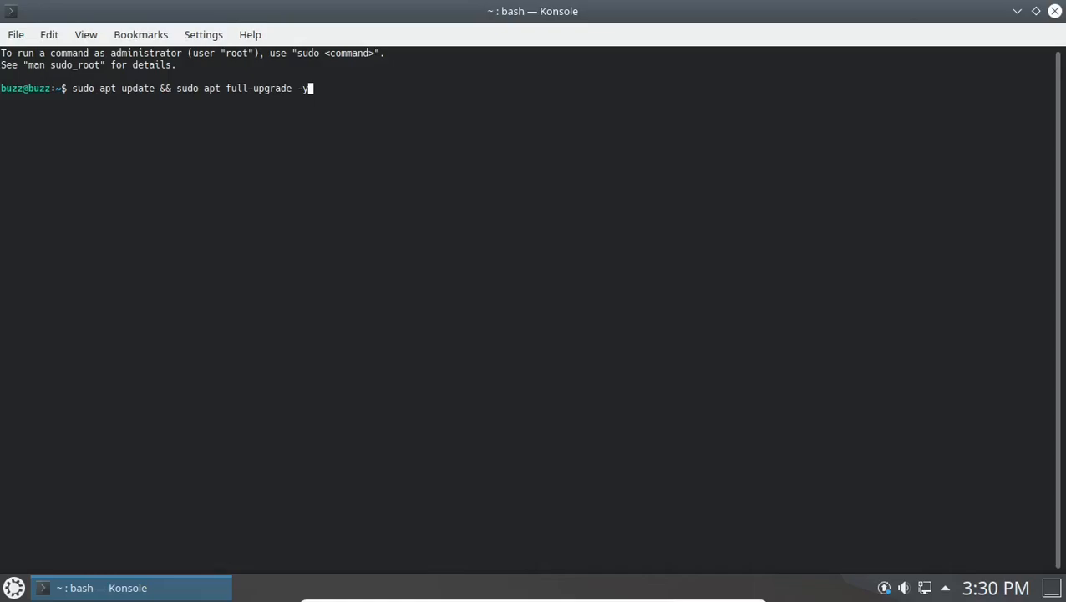
{"action": "key", "text": "Return"}
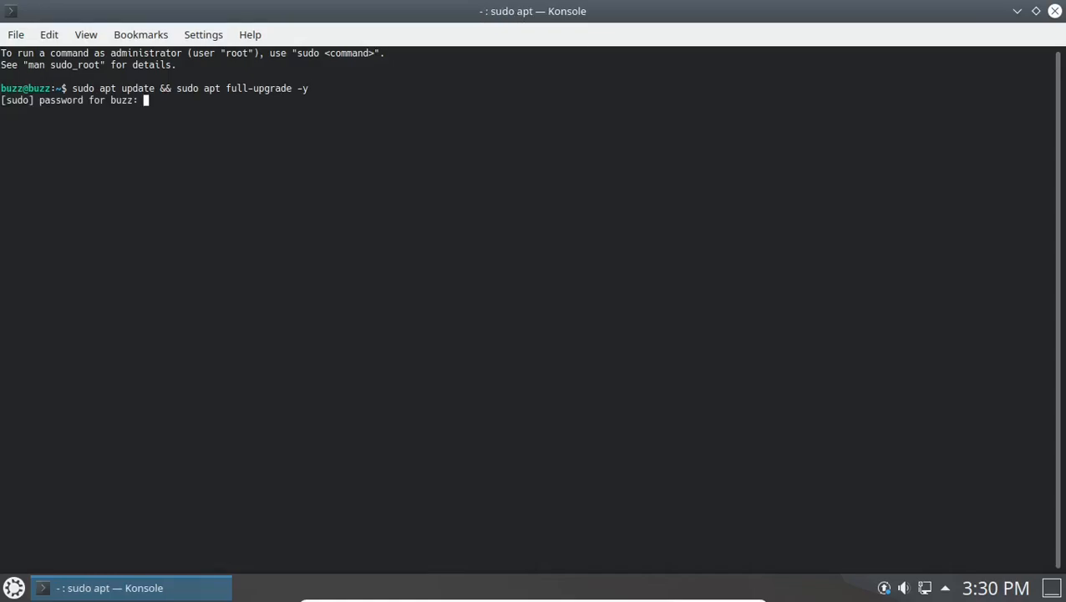
Submit the sudo password so the upgrade runs, then open the application launcher.
{"action": "key", "text": "Return"}
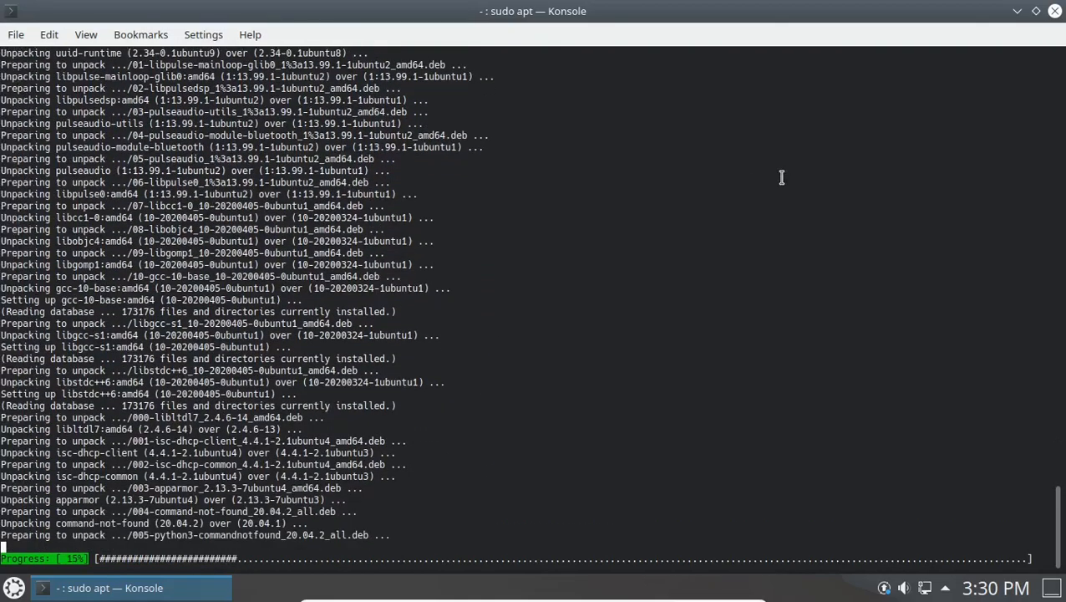
{"action": "left_click", "coordinate": [14, 588]}
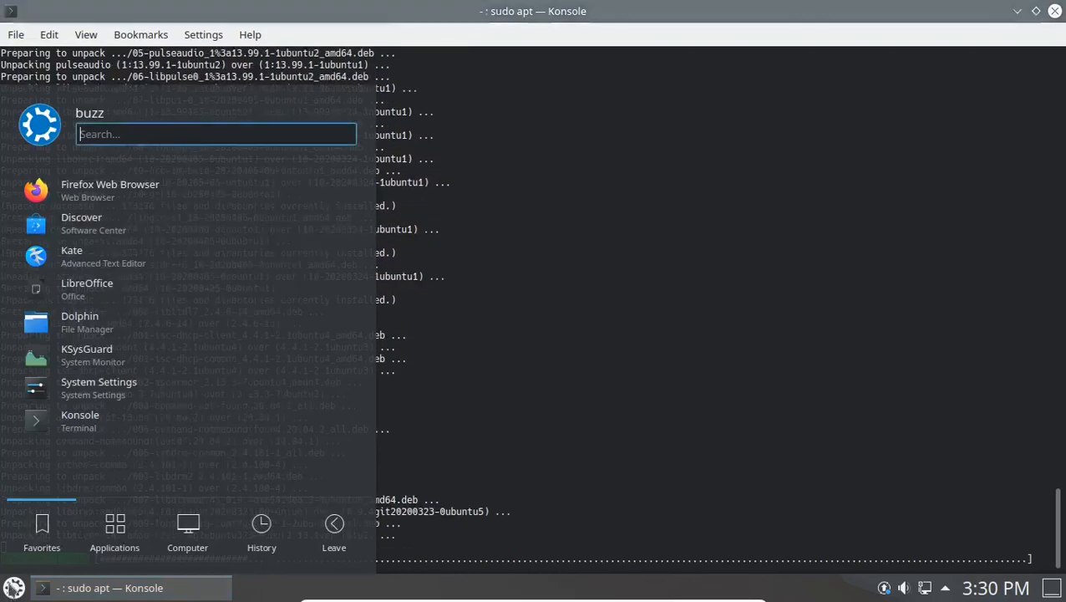
Launch System Settings from the launcher favourites.
{"action": "left_click", "coordinate": [131, 390]}
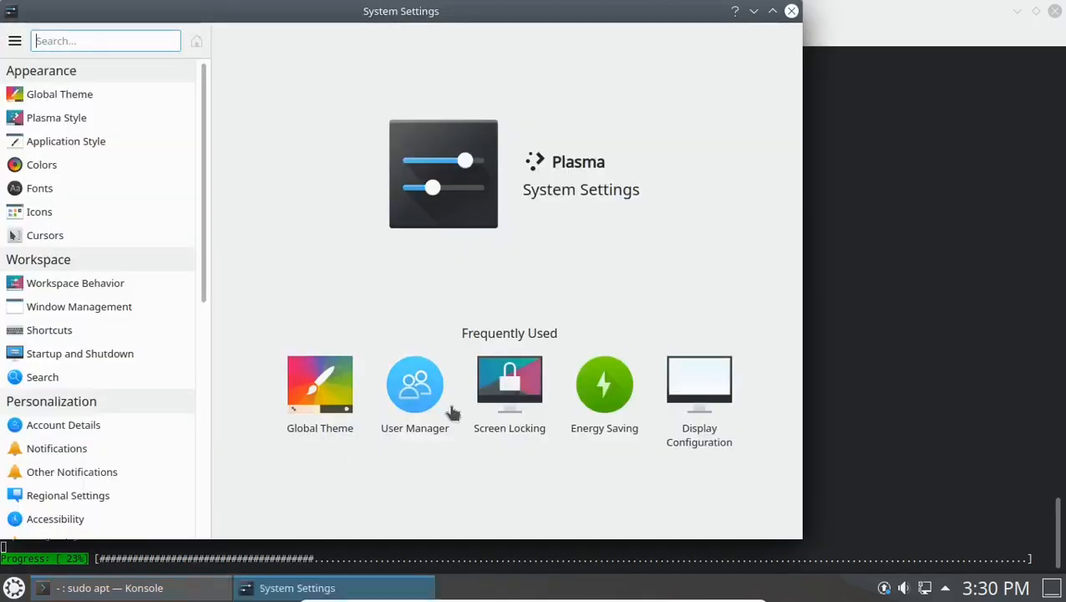
In Screen Locking, turn off automatic locking and locking after waking from sleep, then apply.
{"action": "left_click", "coordinate": [510, 383]}
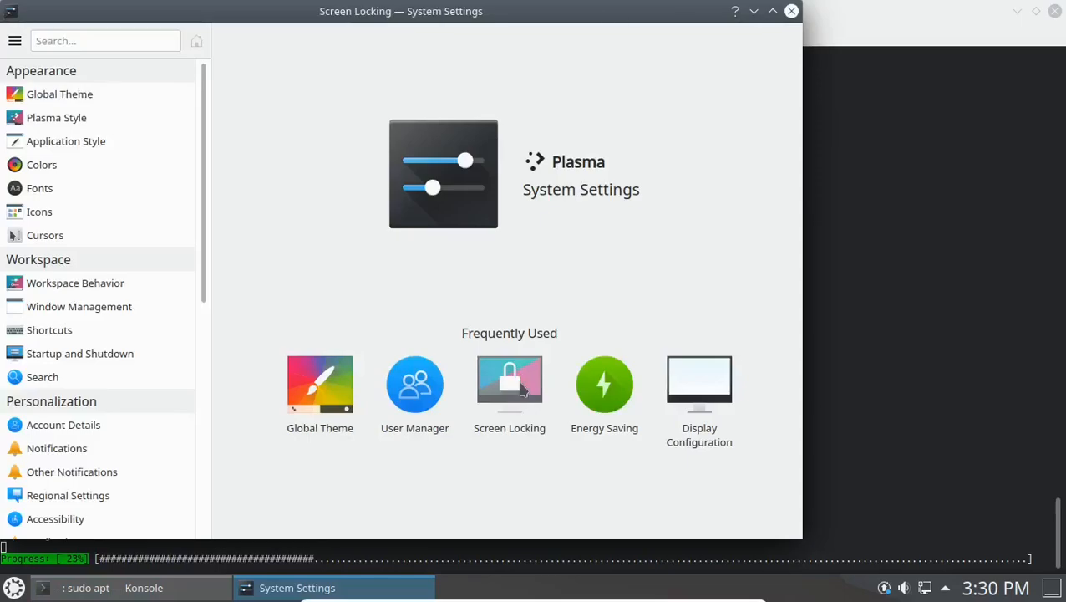
{"action": "left_click", "coordinate": [510, 100]}
{"action": "left_click", "coordinate": [511, 126]}
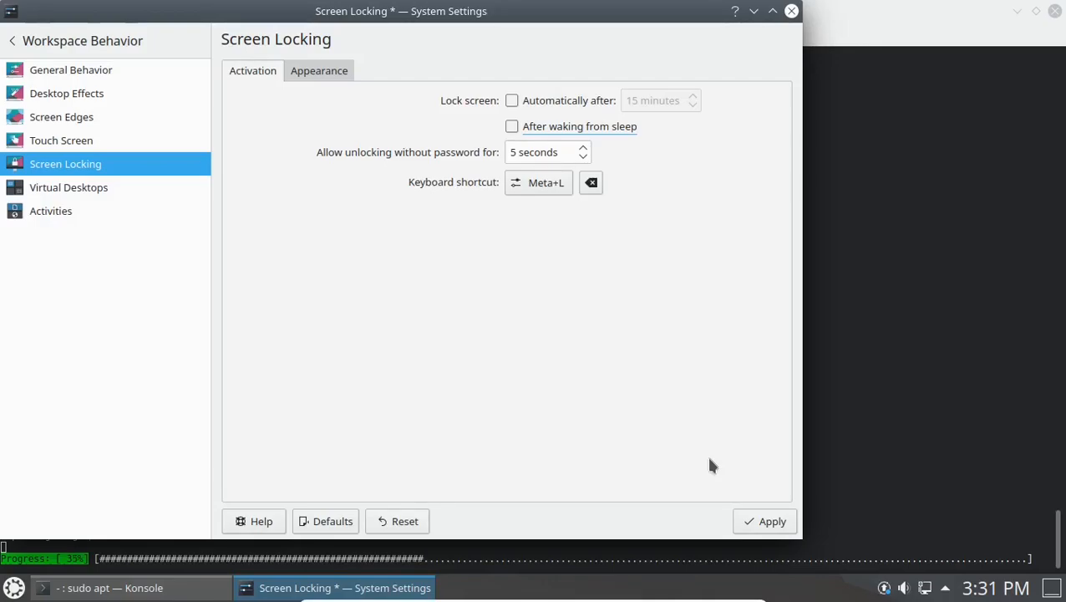
{"action": "left_click", "coordinate": [747, 519]}
Return to the settings categories and open Workspace Behavior.
{"action": "left_click", "coordinate": [92, 43]}
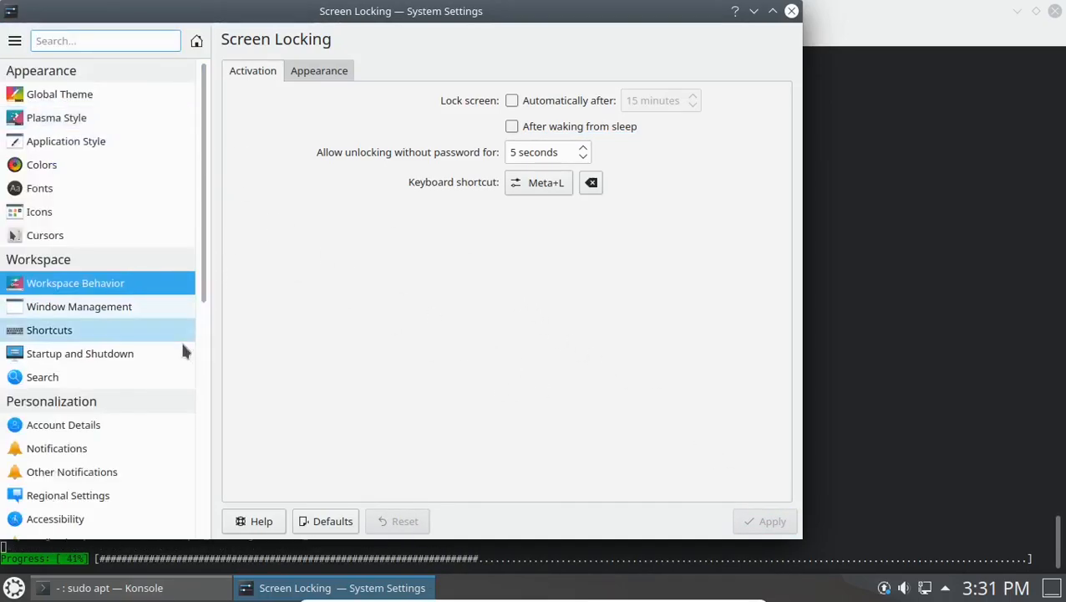
{"action": "scroll", "coordinate": [183, 351], "scroll_direction": "down", "scroll_amount": 1}
{"action": "scroll", "coordinate": [183, 351], "scroll_direction": "down", "scroll_amount": 7}
{"action": "scroll", "coordinate": [175, 359], "scroll_direction": "down", "scroll_amount": 3}
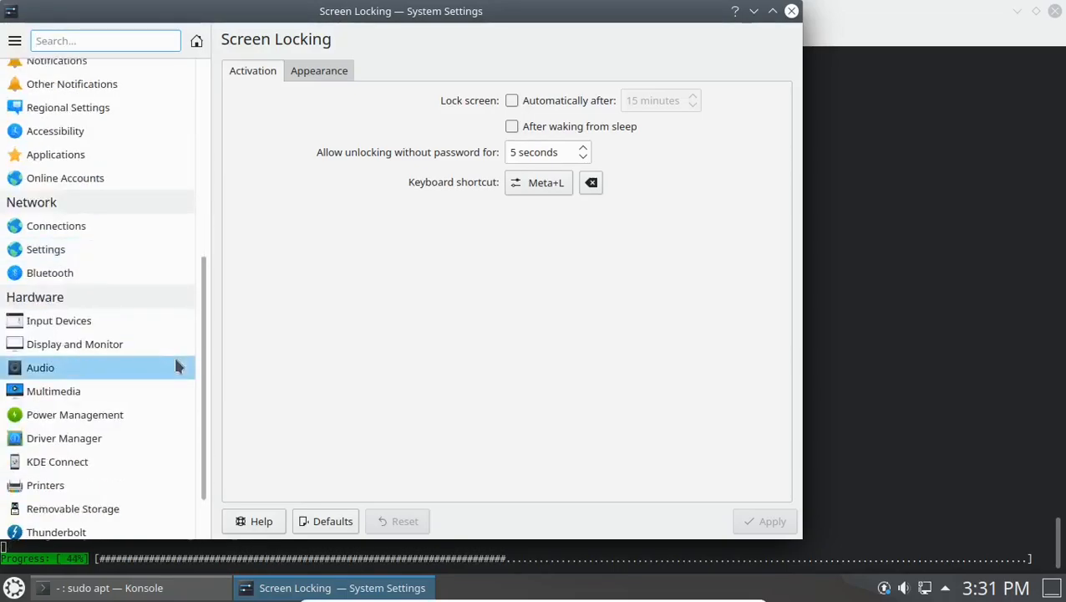
{"action": "scroll", "coordinate": [175, 361], "scroll_direction": "up", "scroll_amount": 11}
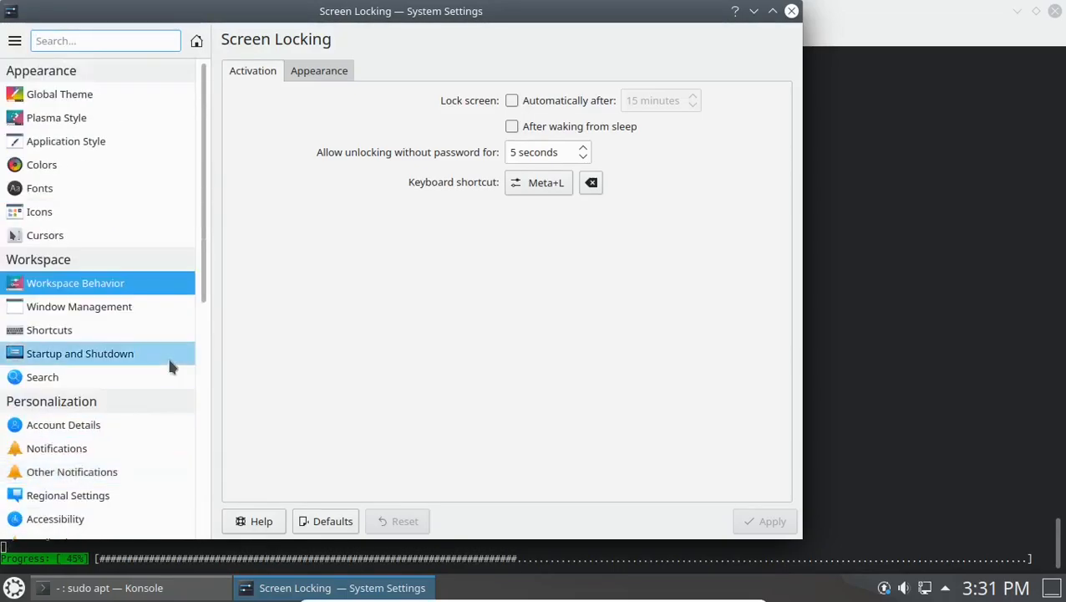
{"action": "left_click", "coordinate": [80, 282]}
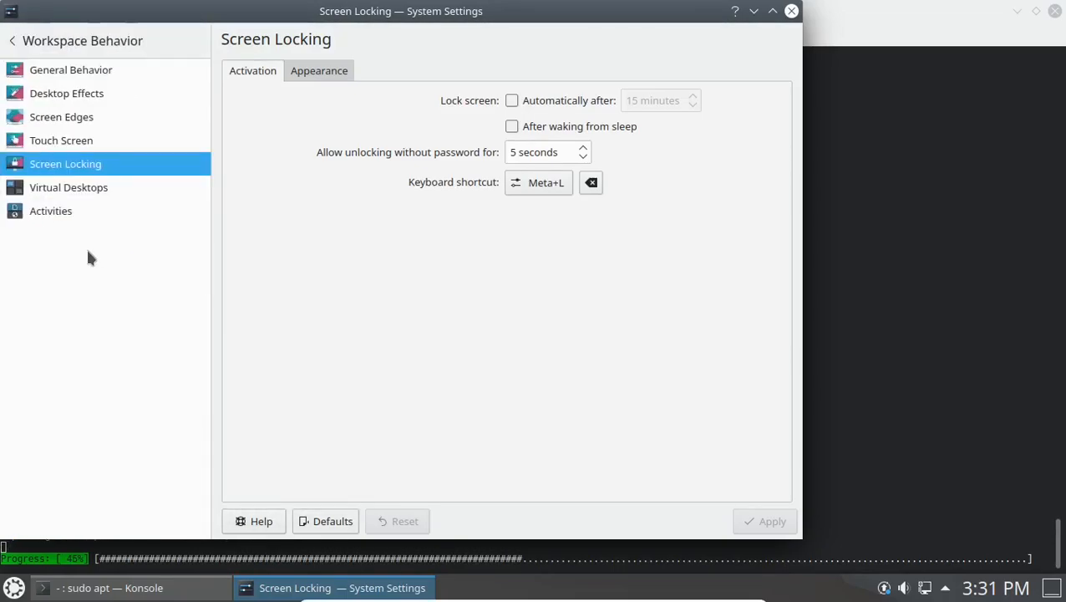
In General Behavior, choose single-click to open files and folders and apply it.
{"action": "left_click", "coordinate": [63, 71]}
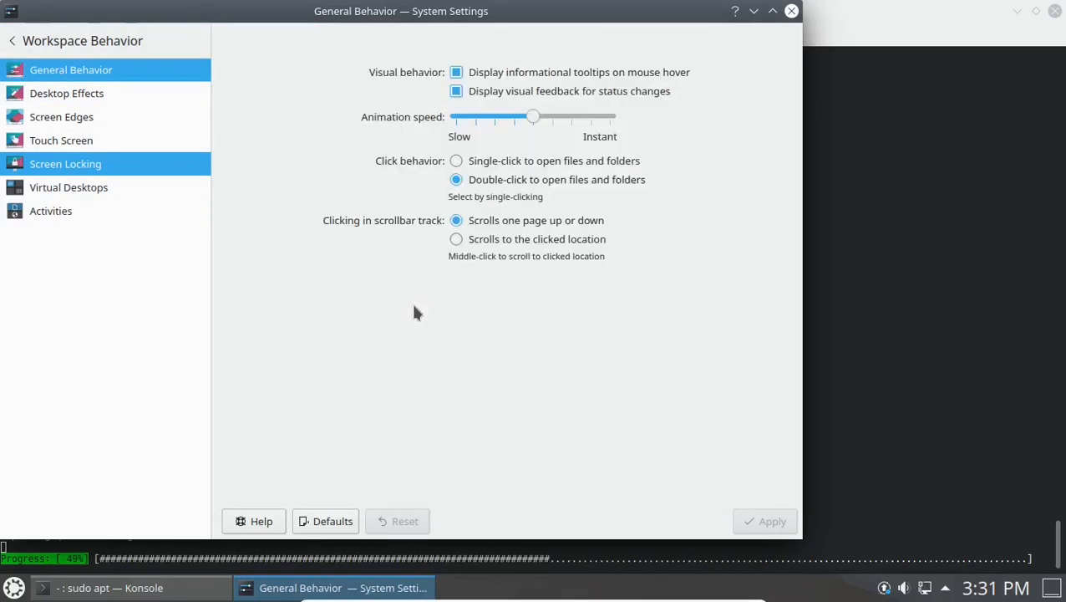
{"action": "left_click", "coordinate": [456, 161]}
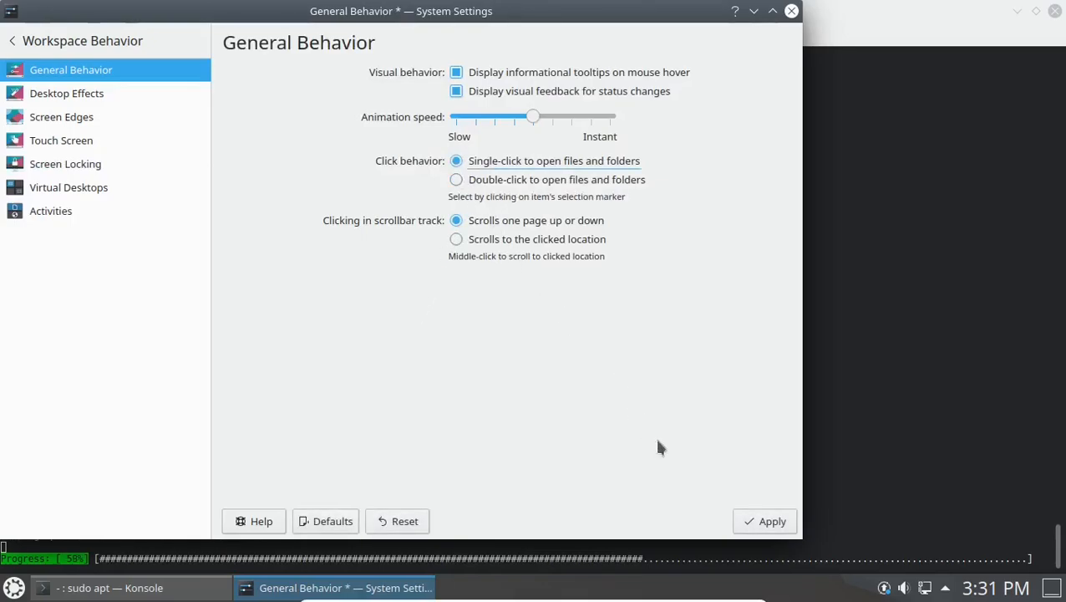
{"action": "left_click", "coordinate": [769, 522]}
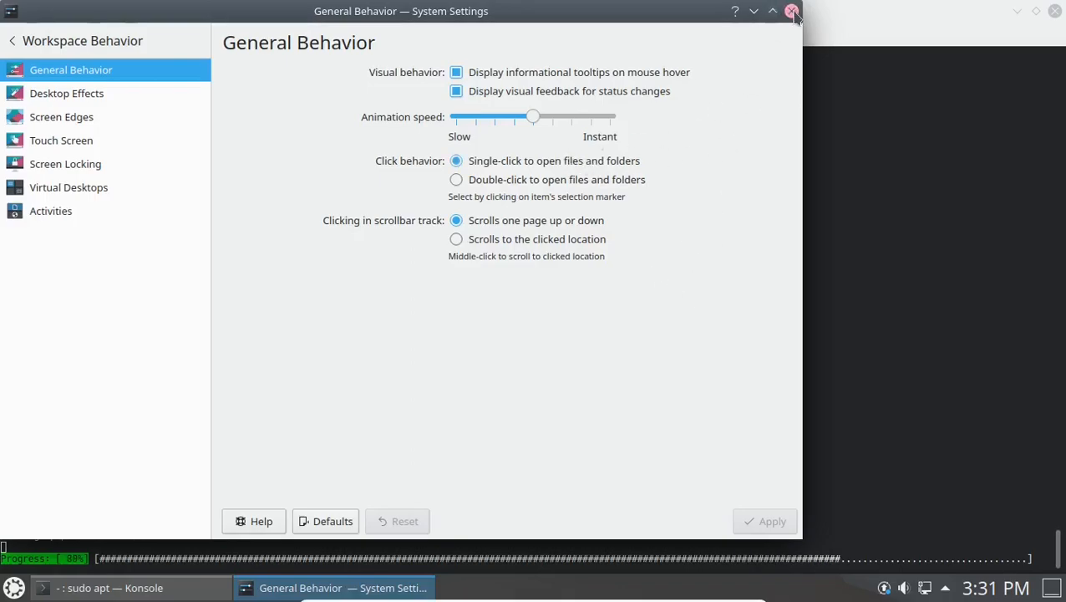
In Power Management, change screen switch-off from 10 min to 60 min and apply.
{"action": "left_click", "coordinate": [42, 42]}
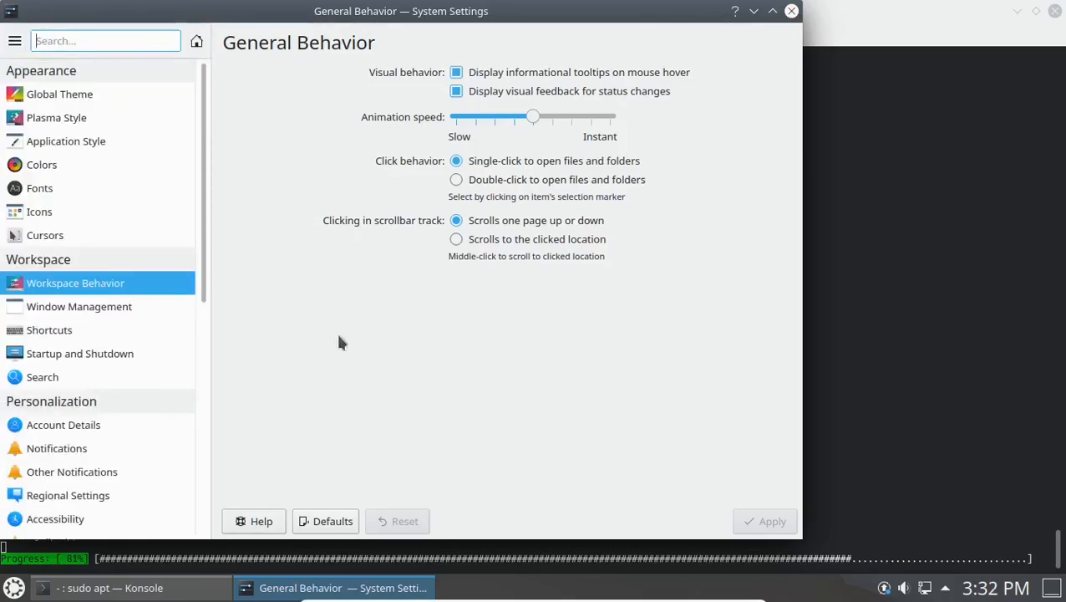
{"action": "left_click_drag", "start_coordinate": [205, 297], "coordinate": [198, 509]}
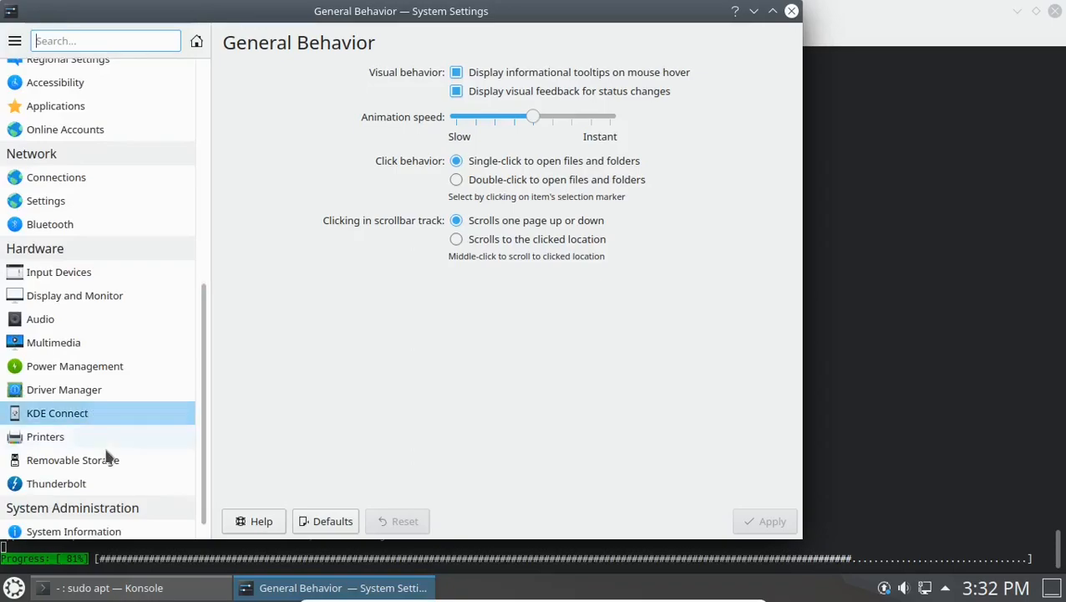
{"action": "left_click", "coordinate": [69, 368]}
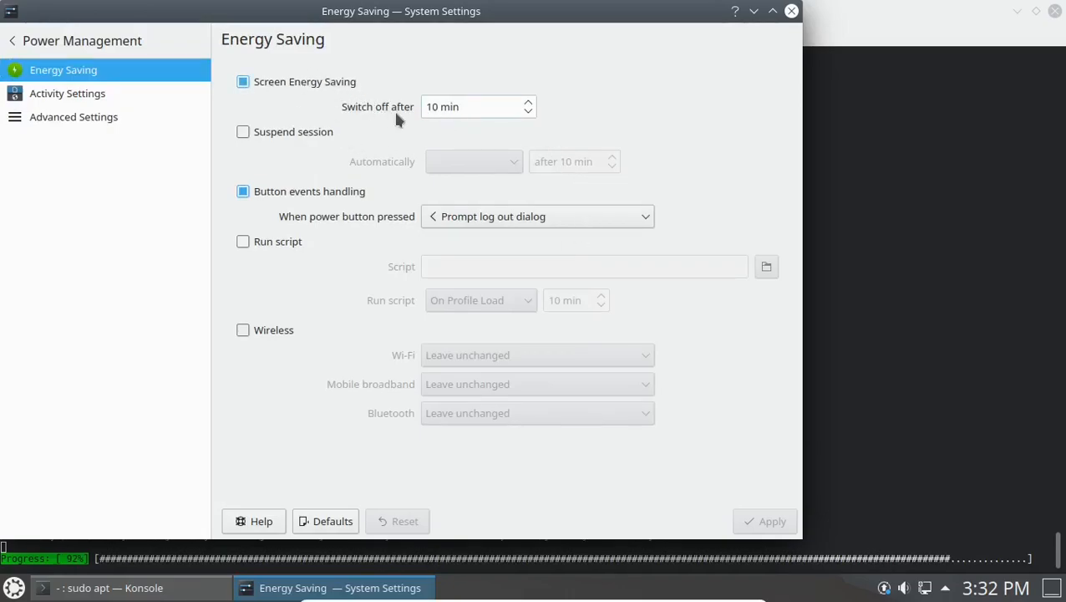
{"action": "left_click", "coordinate": [429, 106]}
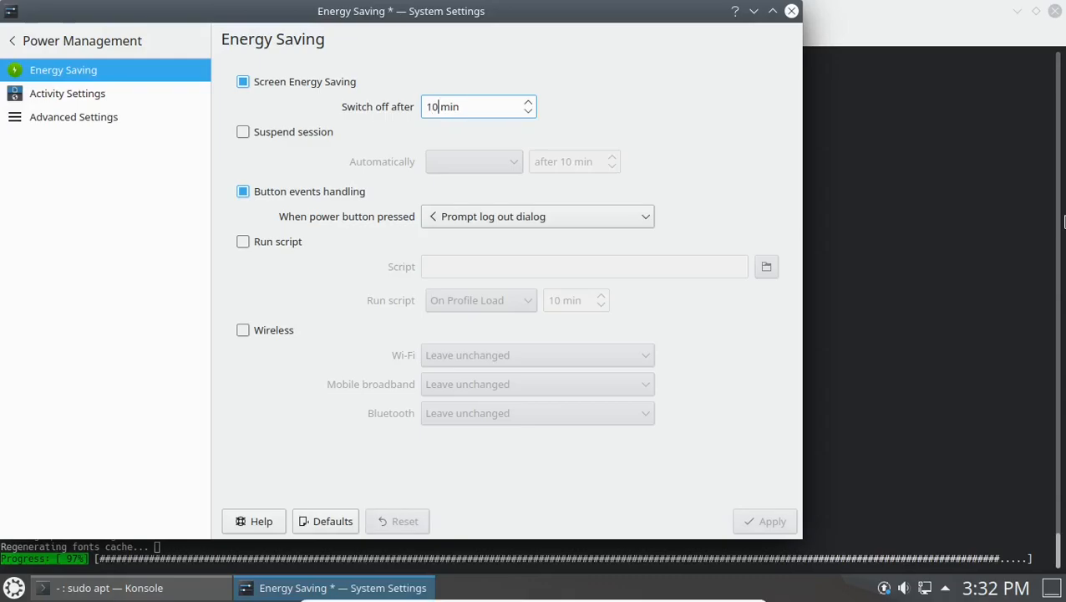
{"action": "key", "text": "BackSpace"}
{"action": "key", "text": "BackSpace"}
{"action": "type", "text": "60"}
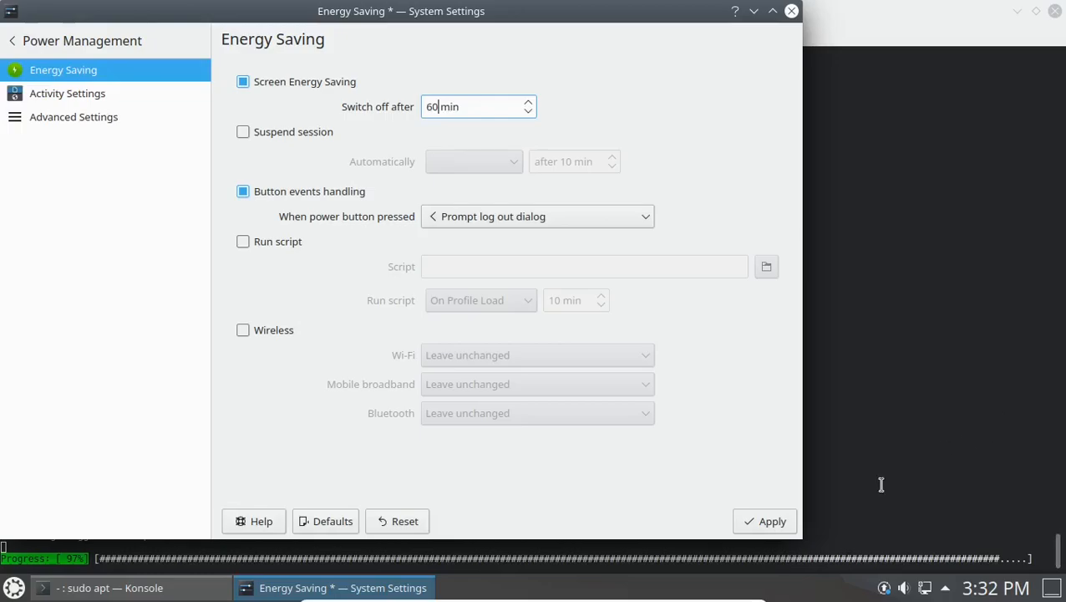
{"action": "left_click", "coordinate": [772, 522]}
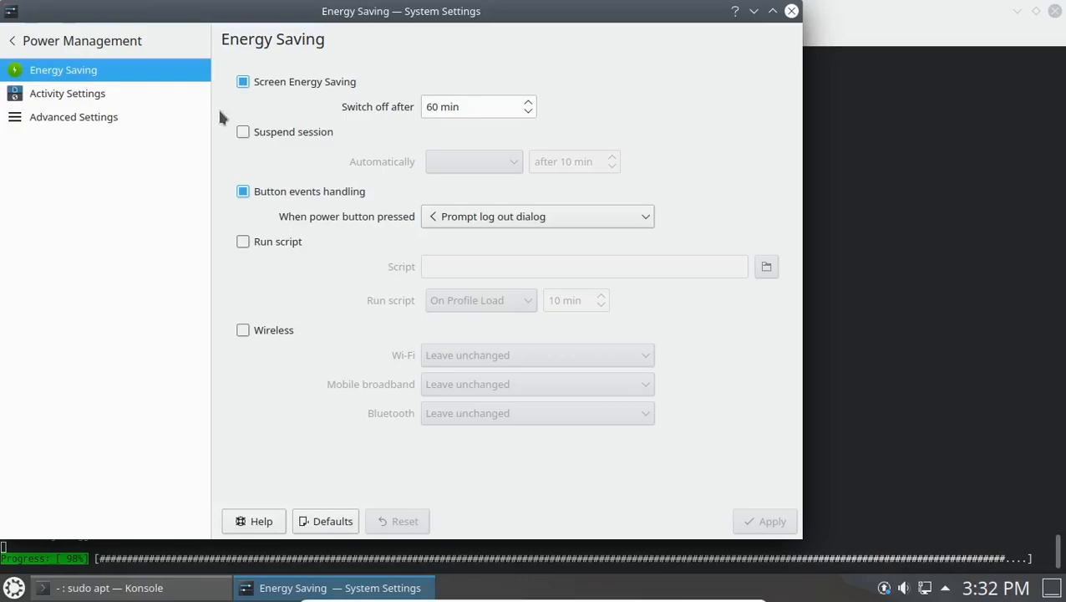
Return to the main categories and close System Settings.
{"action": "left_click", "coordinate": [20, 41]}
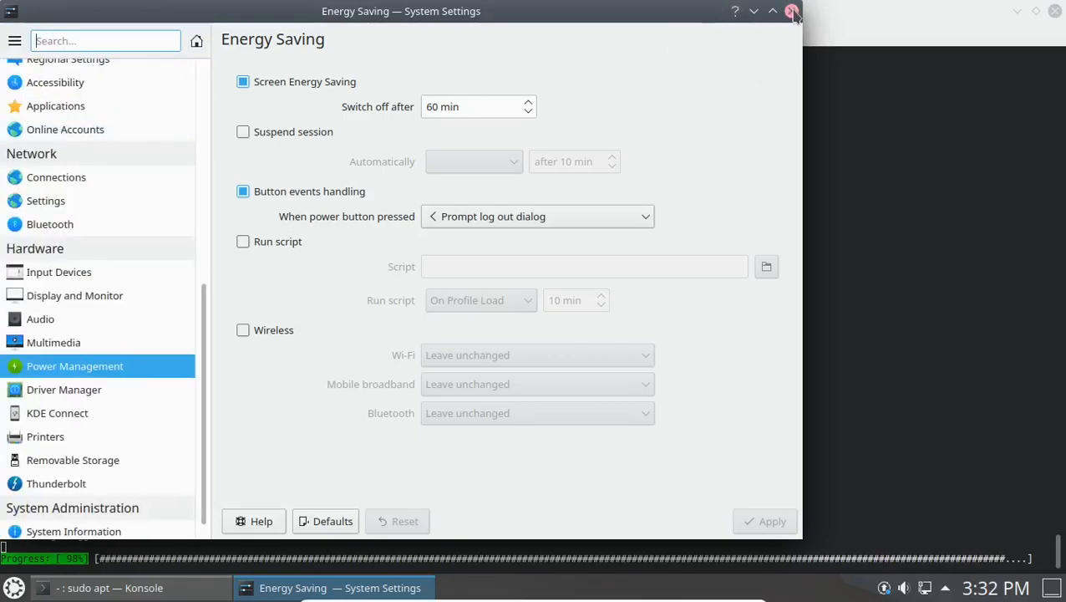
{"action": "scroll", "coordinate": [83, 389], "scroll_direction": "down", "scroll_amount": 1}
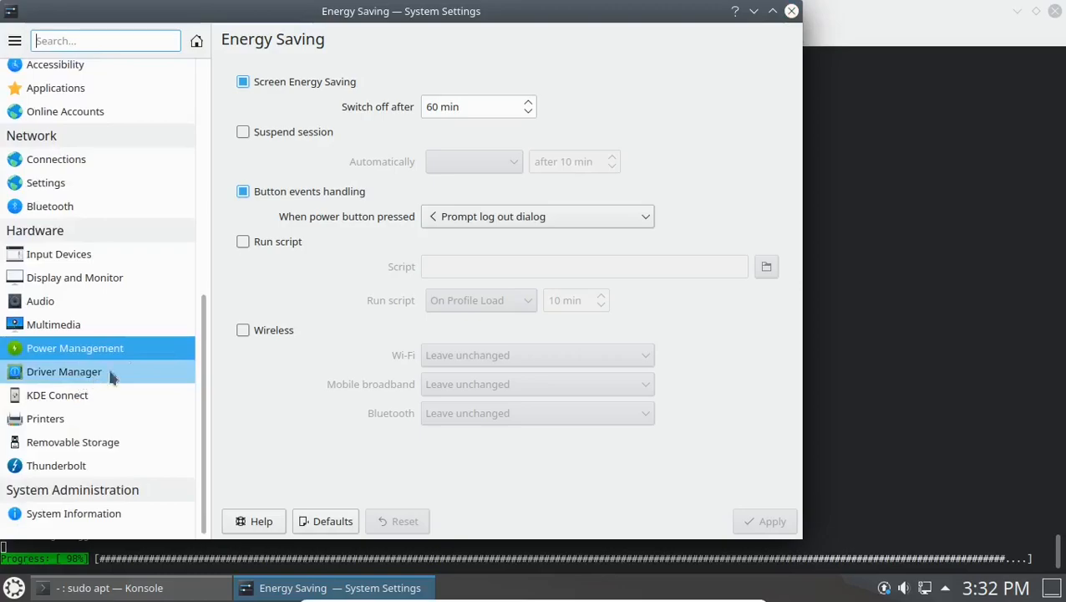
{"action": "left_click", "coordinate": [791, 11]}
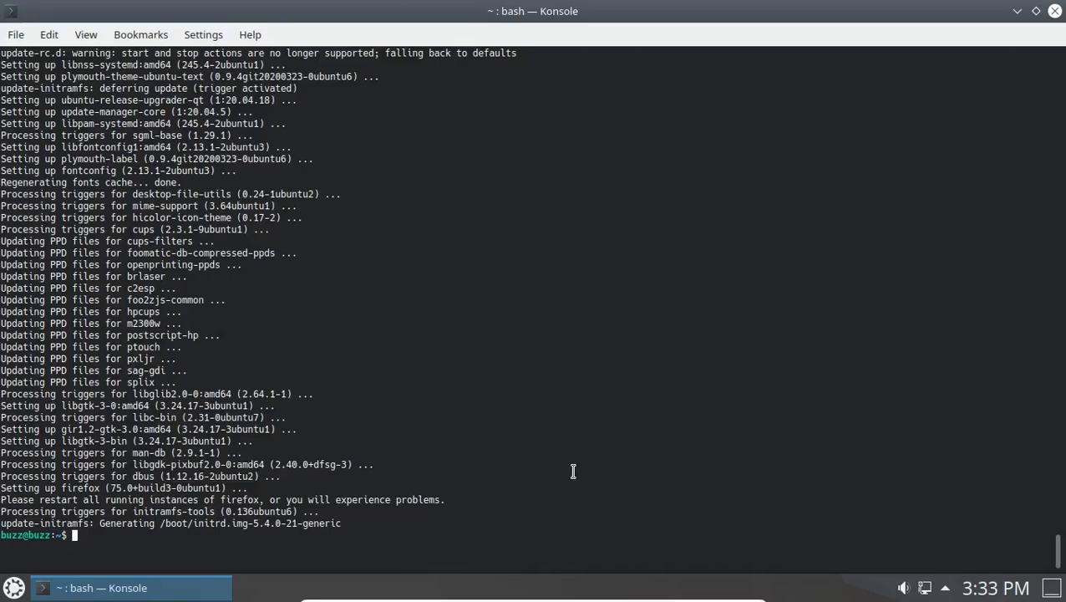
Scroll through the apt upgrade output until it finishes and the bash prompt returns.
{"action": "scroll", "coordinate": [564, 447], "scroll_direction": "up", "scroll_amount": 13}
{"action": "scroll", "coordinate": [564, 449], "scroll_direction": "up", "scroll_amount": 15}
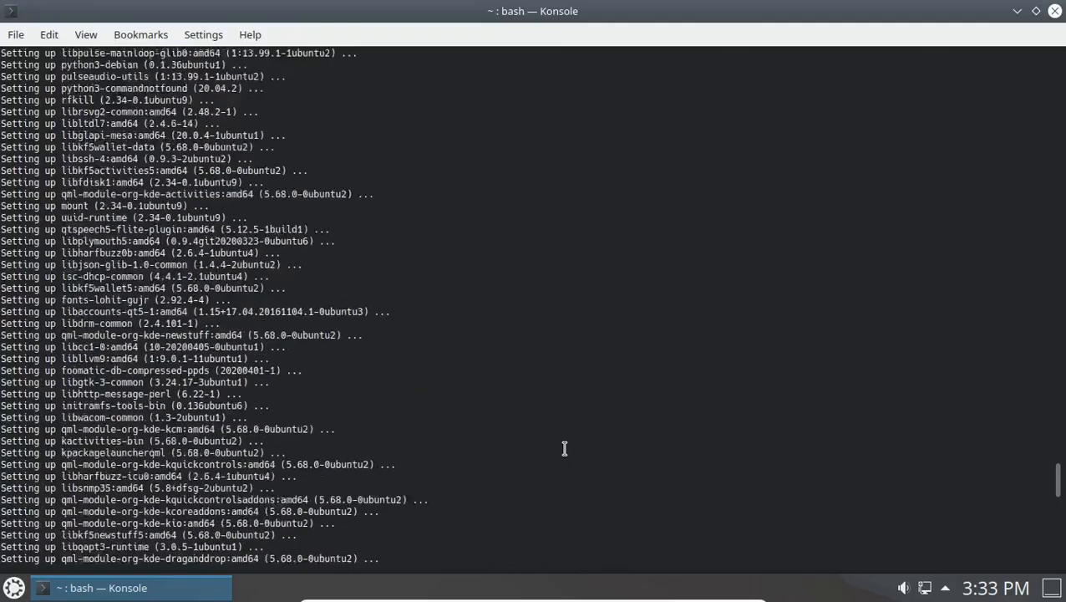
{"action": "scroll", "coordinate": [562, 448], "scroll_direction": "up", "scroll_amount": 17}
{"action": "scroll", "coordinate": [563, 449], "scroll_direction": "down", "scroll_amount": 18}
{"action": "scroll", "coordinate": [564, 451], "scroll_direction": "down", "scroll_amount": 20}
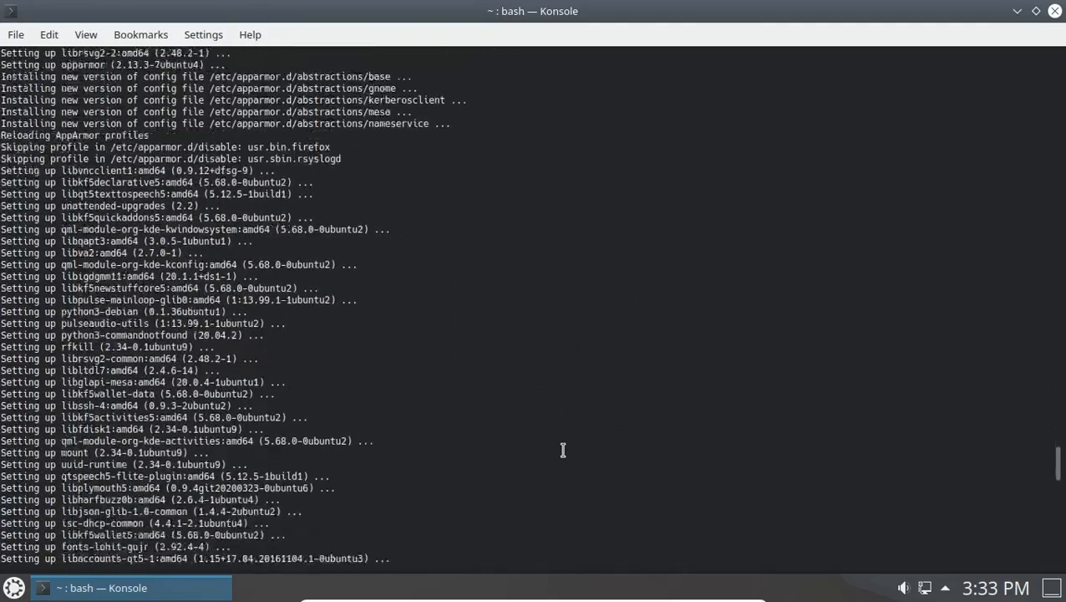
{"action": "scroll", "coordinate": [563, 451], "scroll_direction": "down", "scroll_amount": 15}
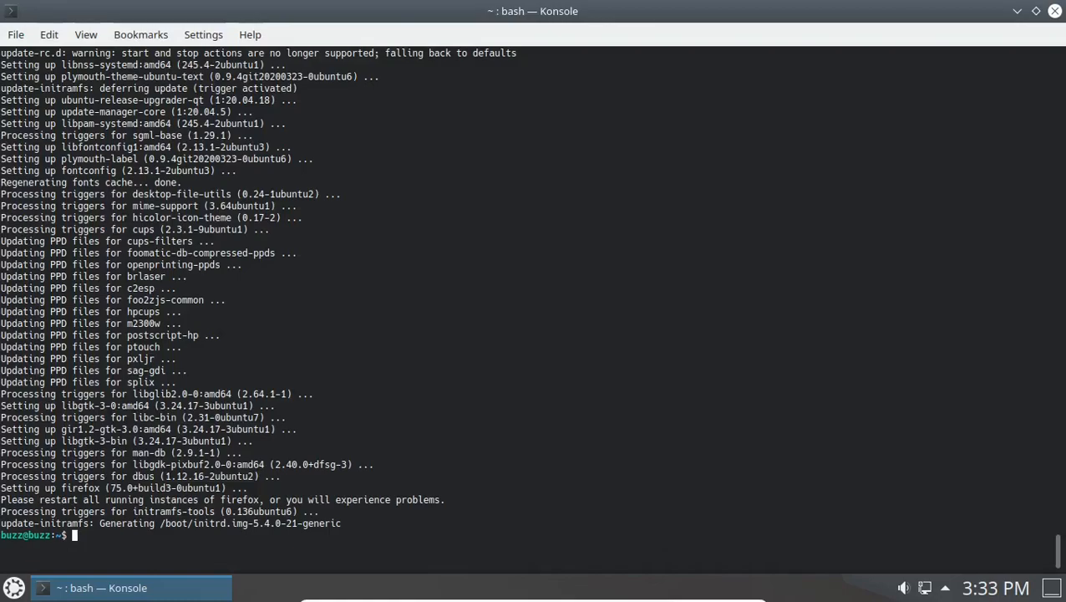
Run sudo apt install for kmymoney, kipi-plugins, audacity, kdenlive, gimp and krita, confirming with y.
{"action": "type", "text": "sudo apt install "}
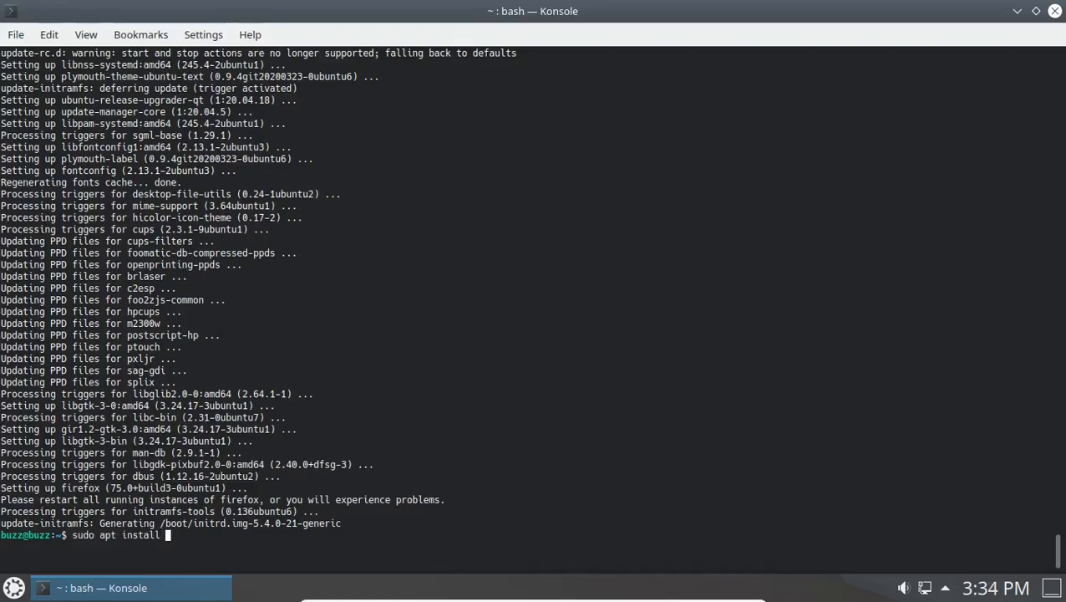
{"action": "type", "text": "kmymoney kipi-plugins audacity"}
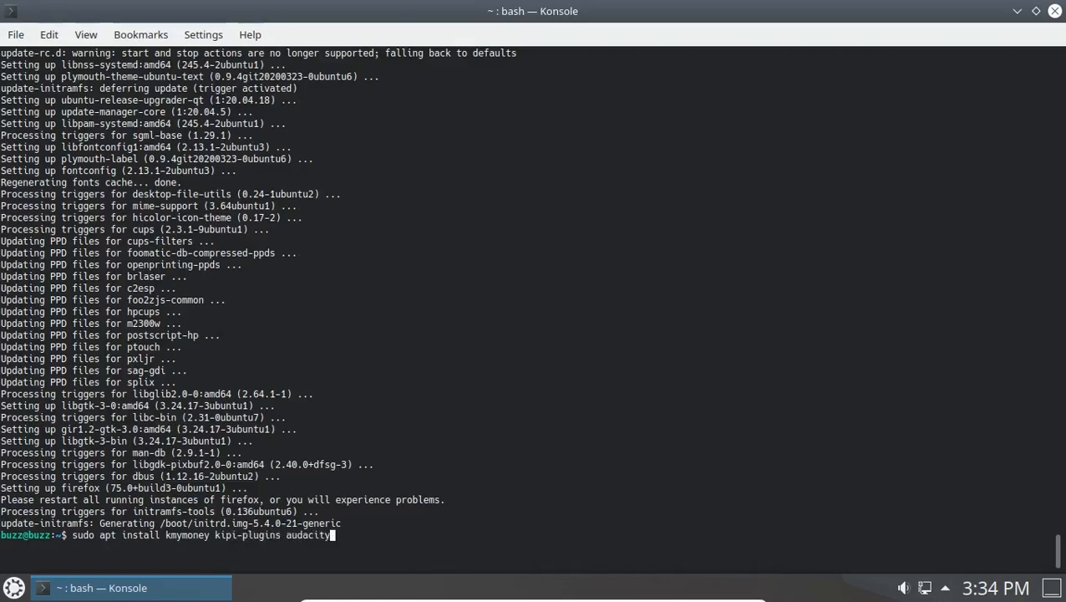
{"action": "type", "text": " kdenlive gimp"}
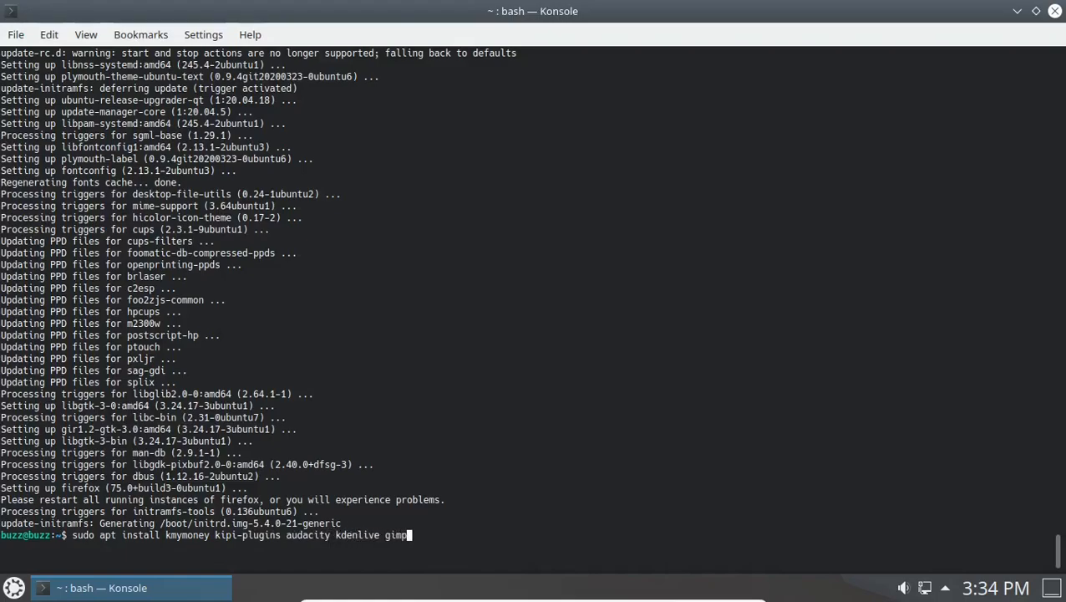
{"action": "type", "text": " krita"}
{"action": "key", "text": "Return"}
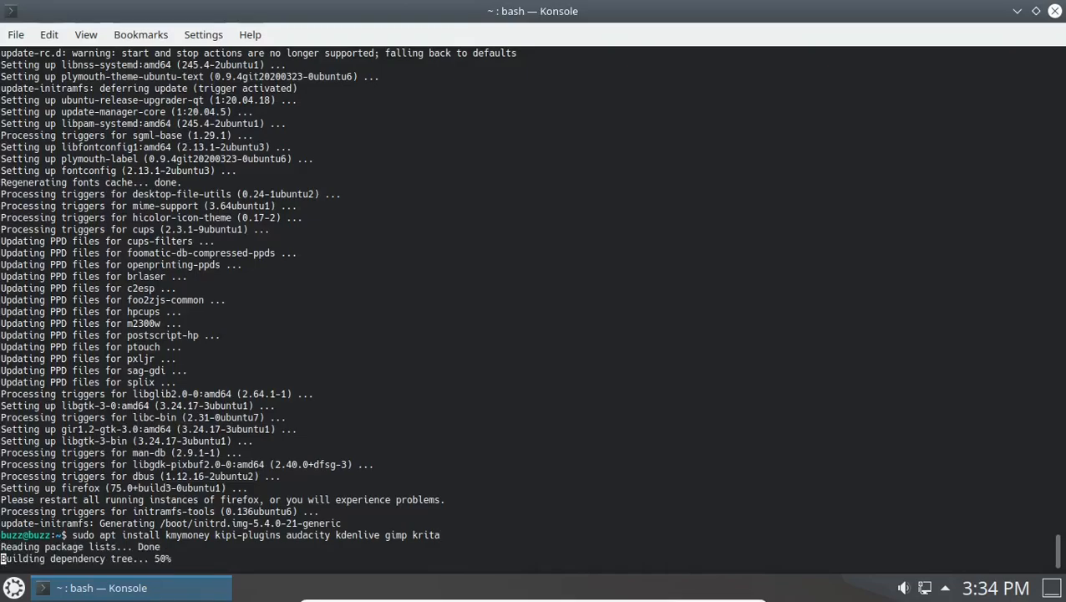
{"action": "type", "text": "y"}
{"action": "key", "text": "Return"}
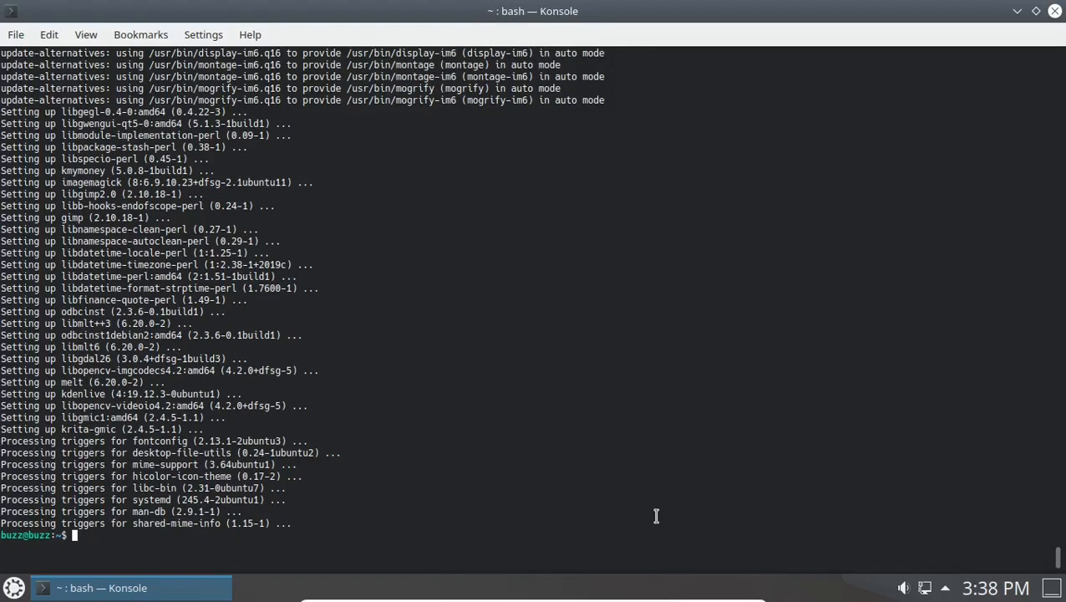
Close Konsole and switch the launcher to the Application Dashboard alternative.
{"action": "left_click", "coordinate": [1054, 11]}
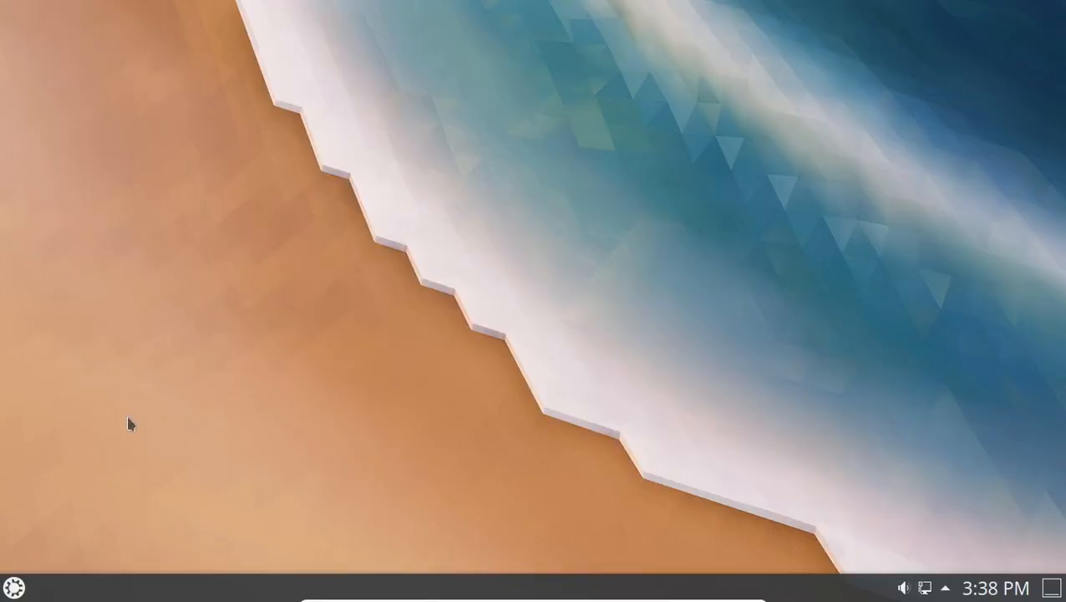
{"action": "left_click", "coordinate": [14, 586]}
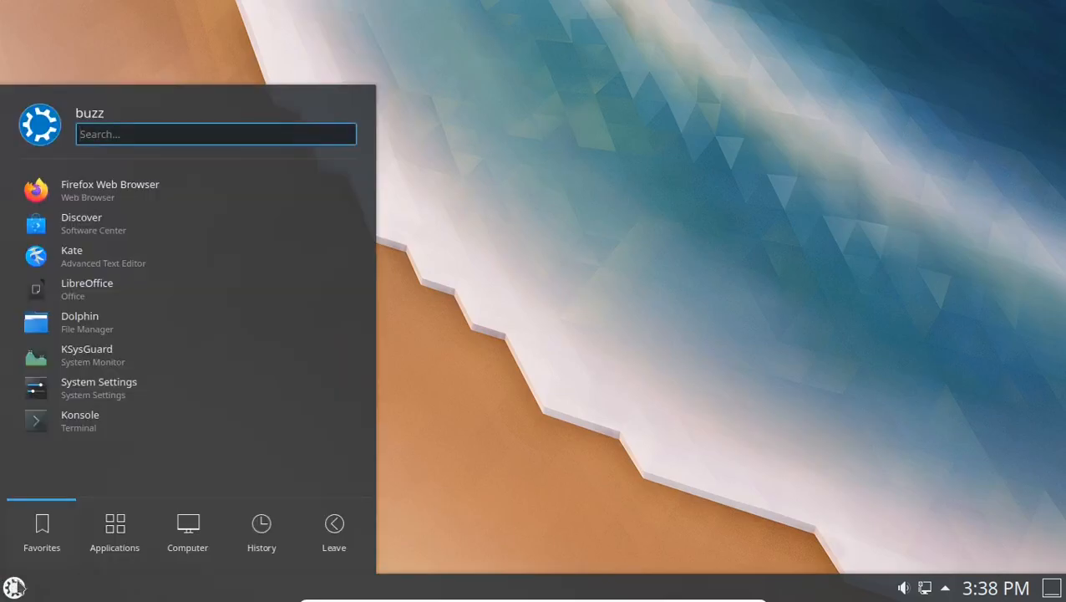
{"action": "left_click", "coordinate": [13, 587]}
{"action": "right_click", "coordinate": [14, 587]}
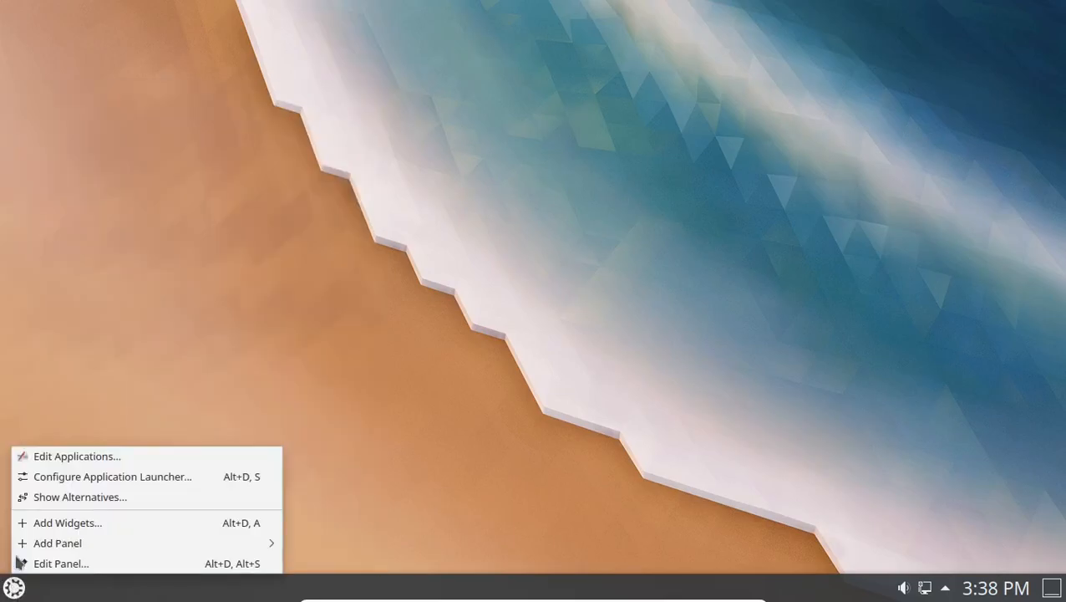
{"action": "left_click", "coordinate": [37, 496]}
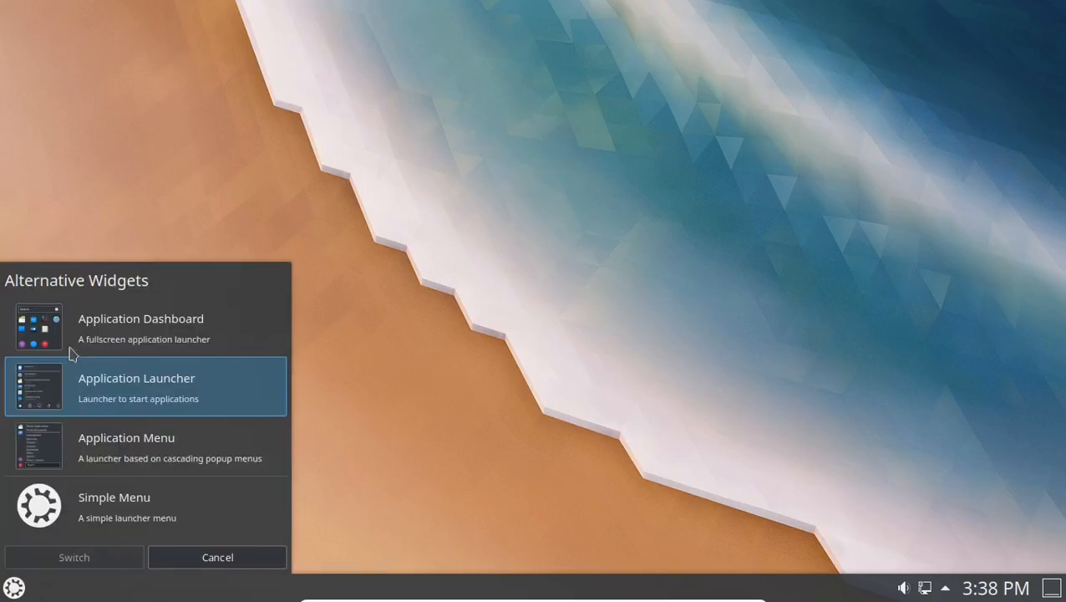
{"action": "left_click", "coordinate": [71, 327]}
{"action": "left_click", "coordinate": [100, 564]}
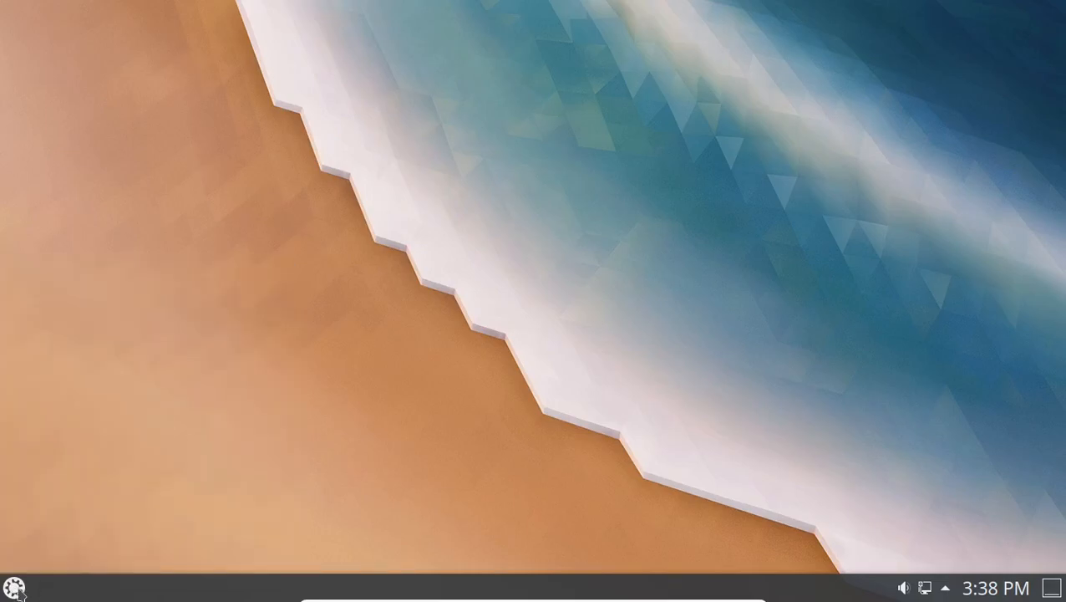
Open the Application Dashboard and launch VLC media player from Multimedia.
{"action": "key", "text": "super"}
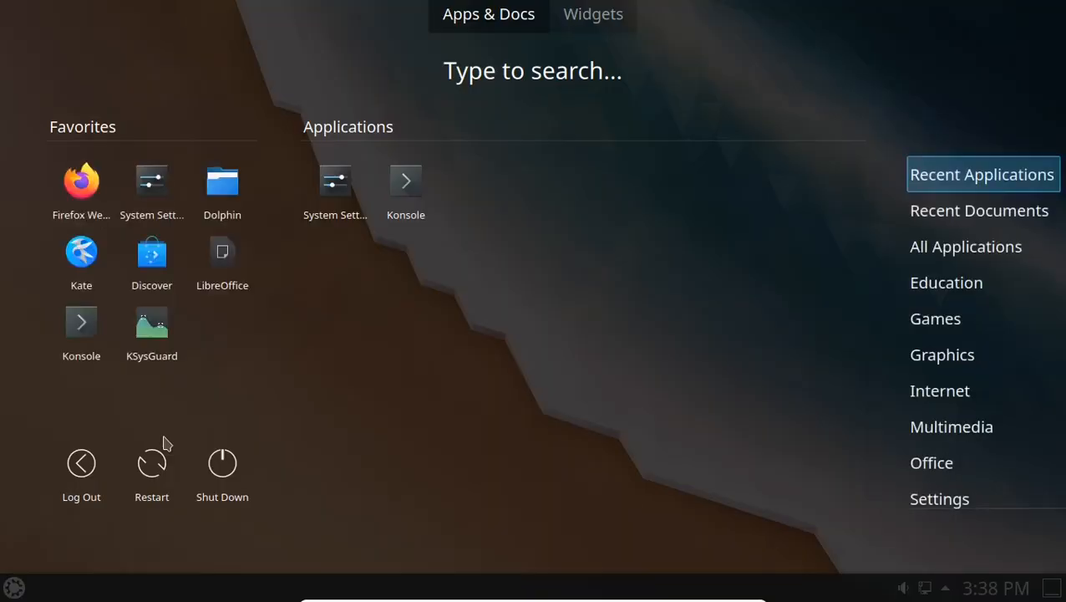
{"action": "left_click", "coordinate": [401, 330]}
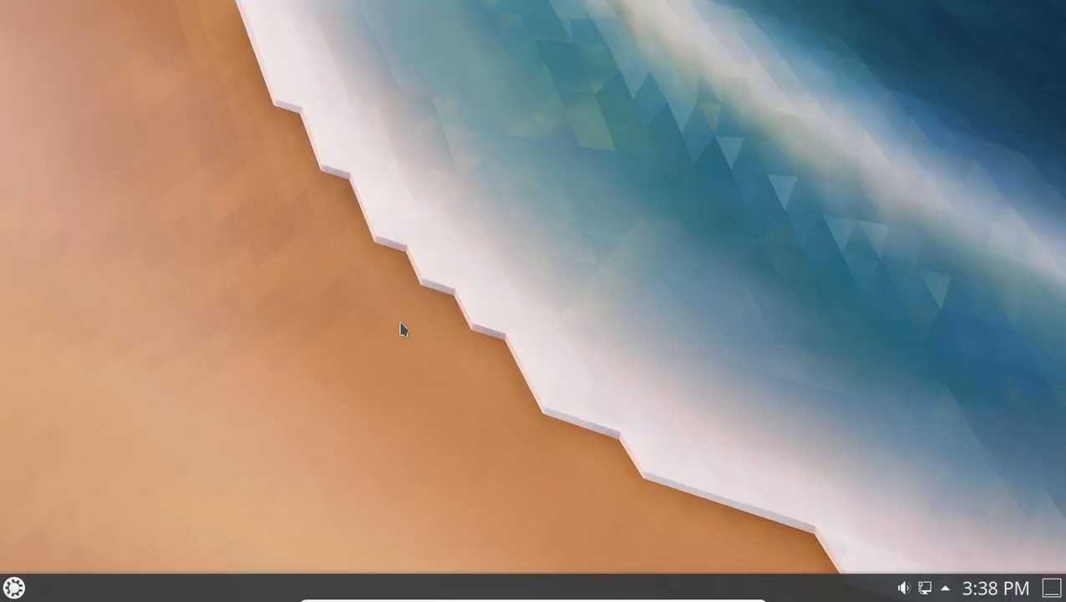
{"action": "left_click", "coordinate": [13, 588]}
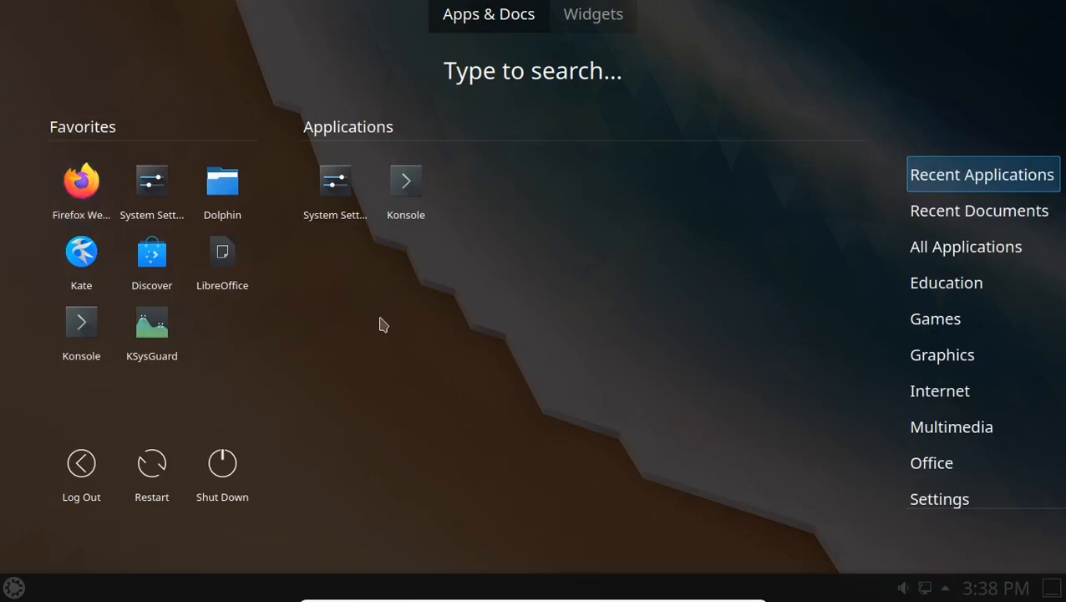
{"action": "left_click", "coordinate": [418, 323]}
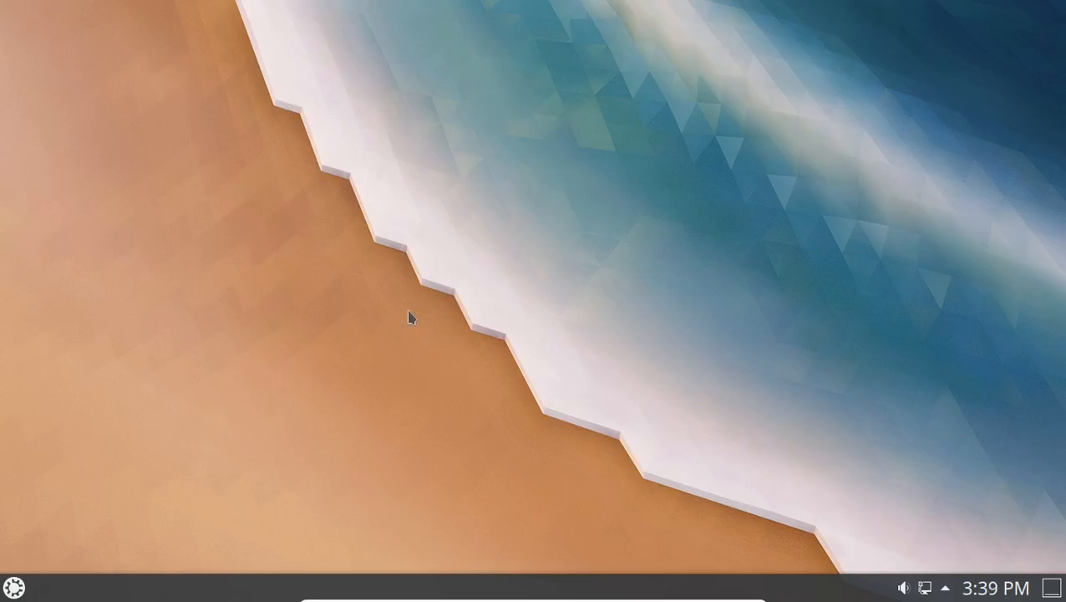
{"action": "left_click", "coordinate": [14, 587]}
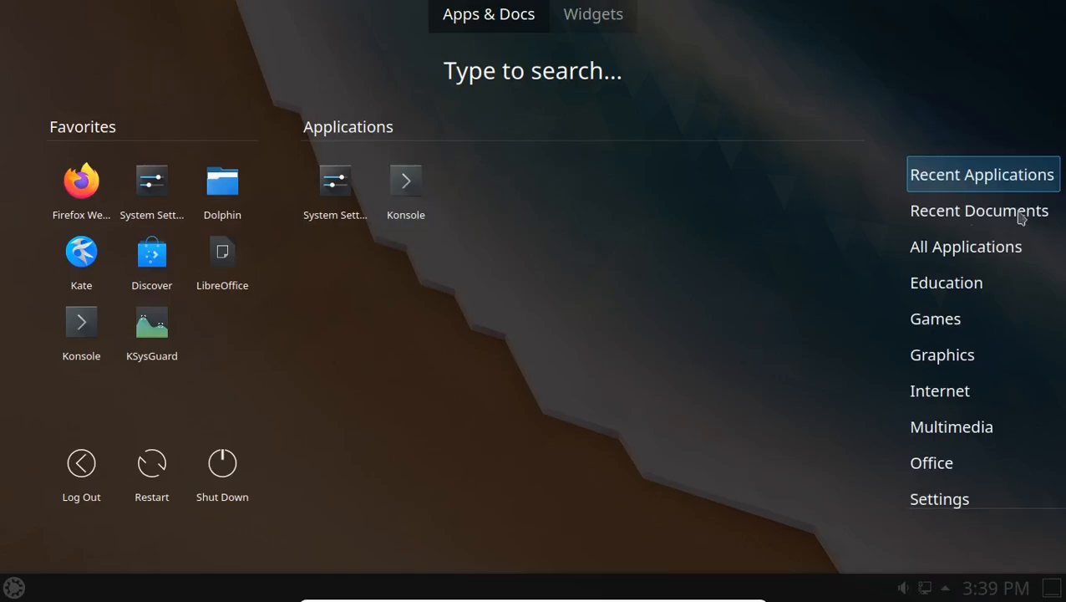
{"action": "mouse_move", "coordinate": [944, 364]}
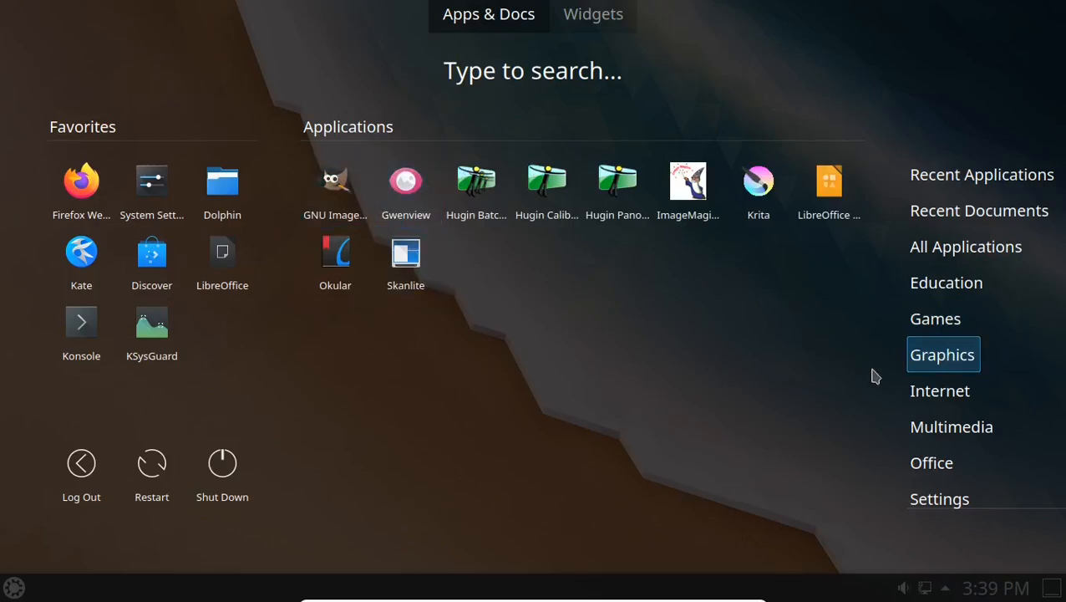
{"action": "mouse_move", "coordinate": [940, 397]}
{"action": "mouse_move", "coordinate": [968, 420]}
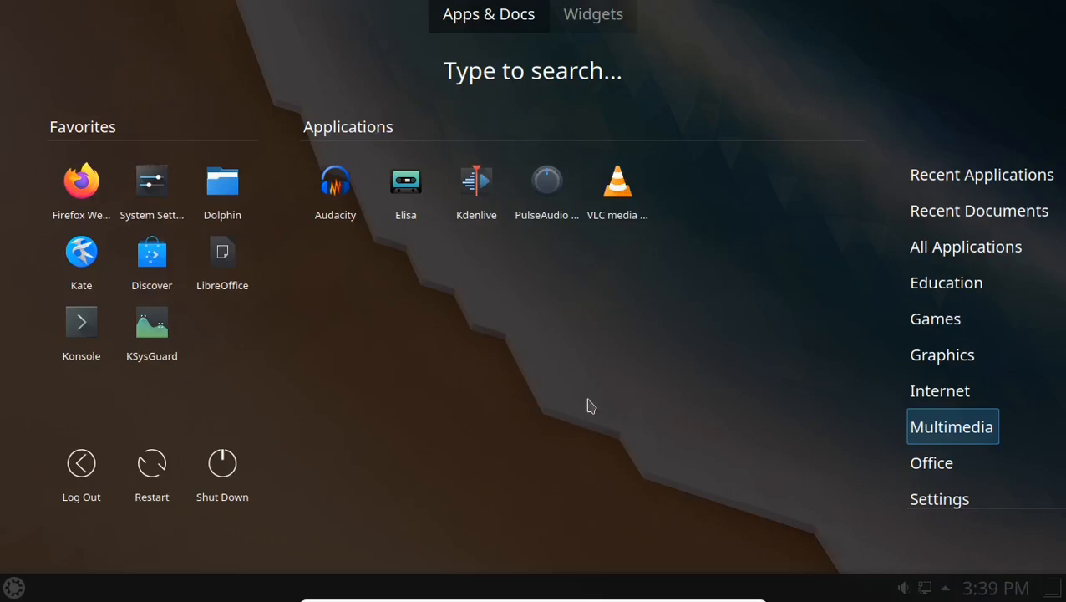
{"action": "left_click", "coordinate": [616, 205]}
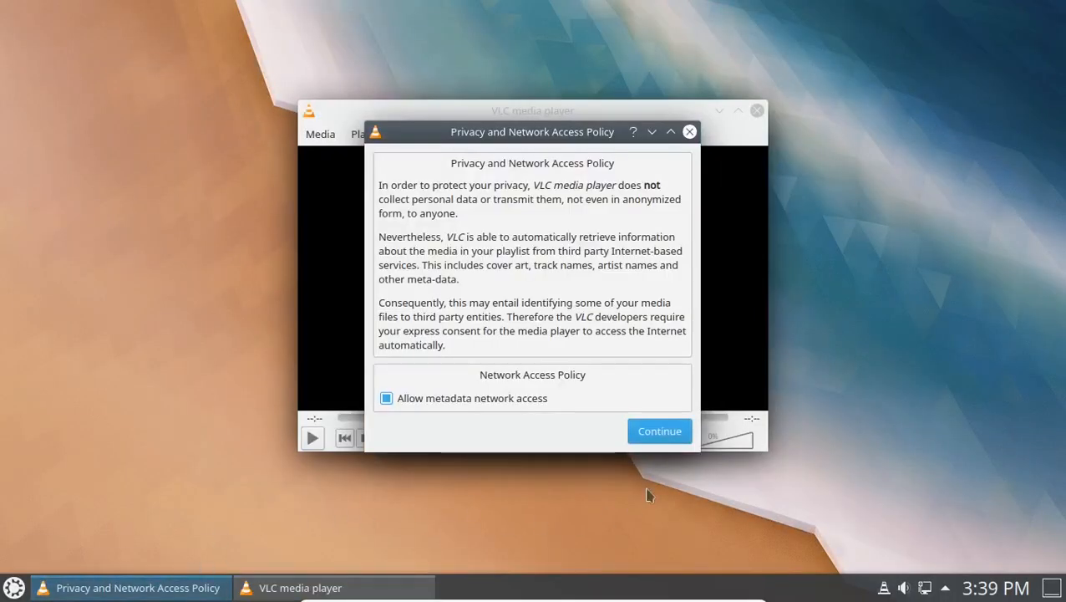
Accept VLC's privacy and network access policy, then close VLC, leaving the empty desktop.
{"action": "left_click", "coordinate": [680, 433]}
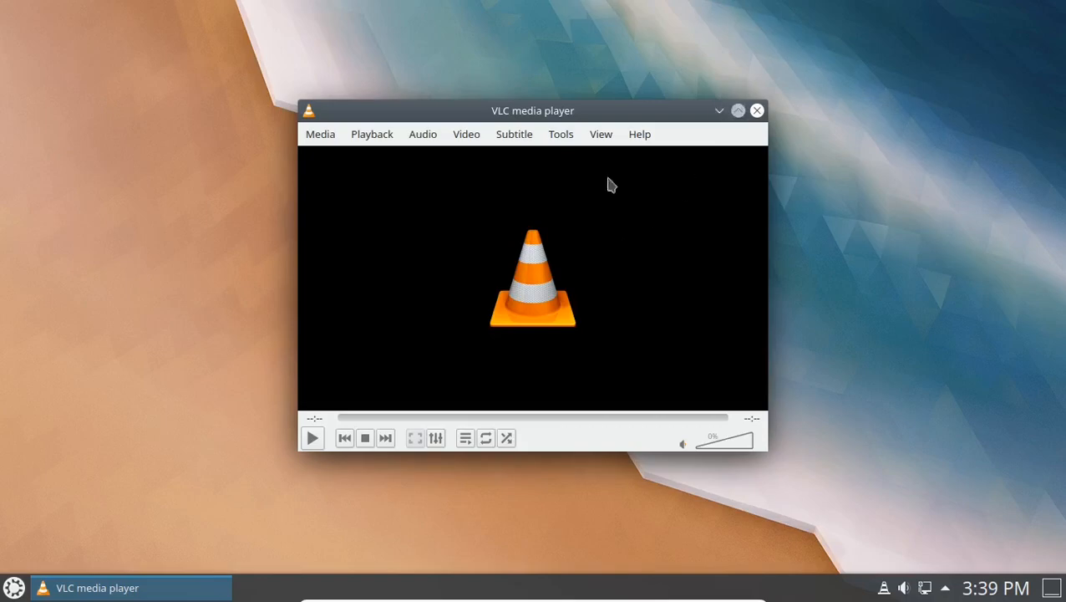
{"action": "left_click", "coordinate": [312, 438]}
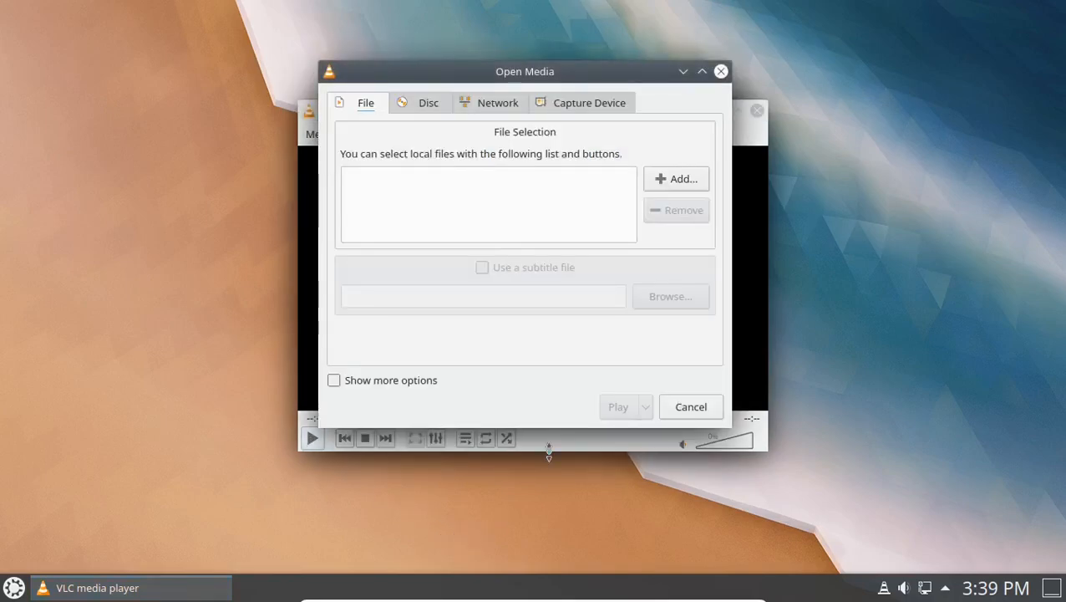
{"action": "left_click", "coordinate": [688, 407]}
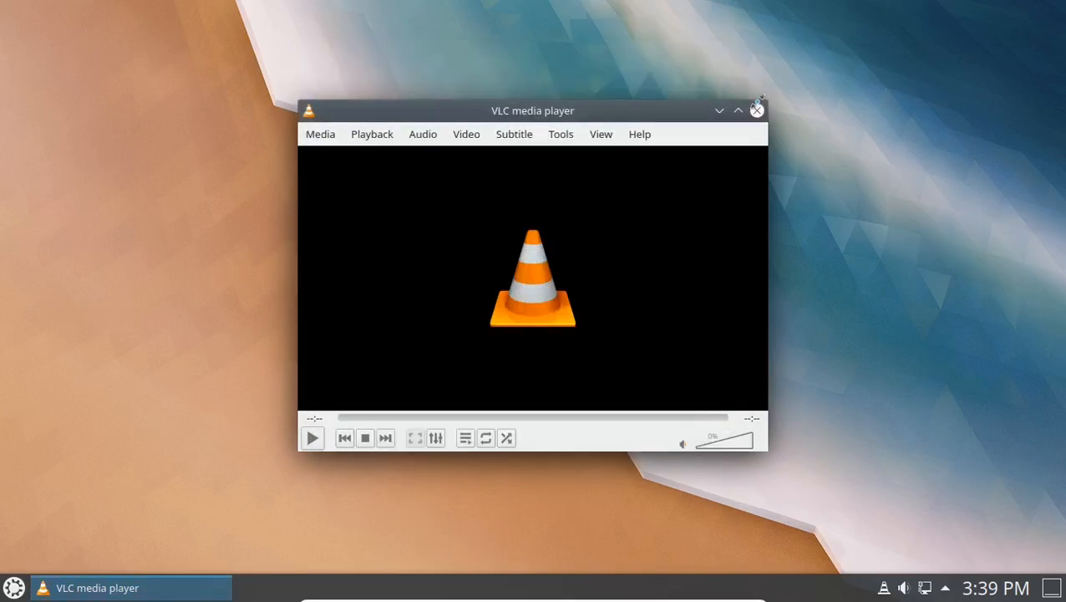
{"action": "left_click", "coordinate": [756, 112]}
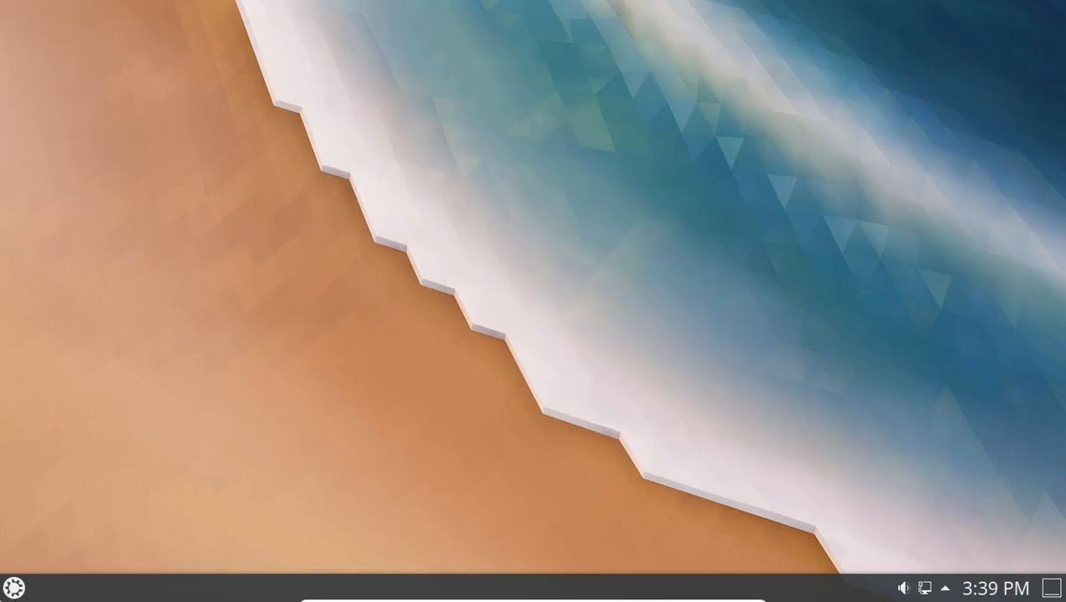
{"action": "key", "text": "super"}
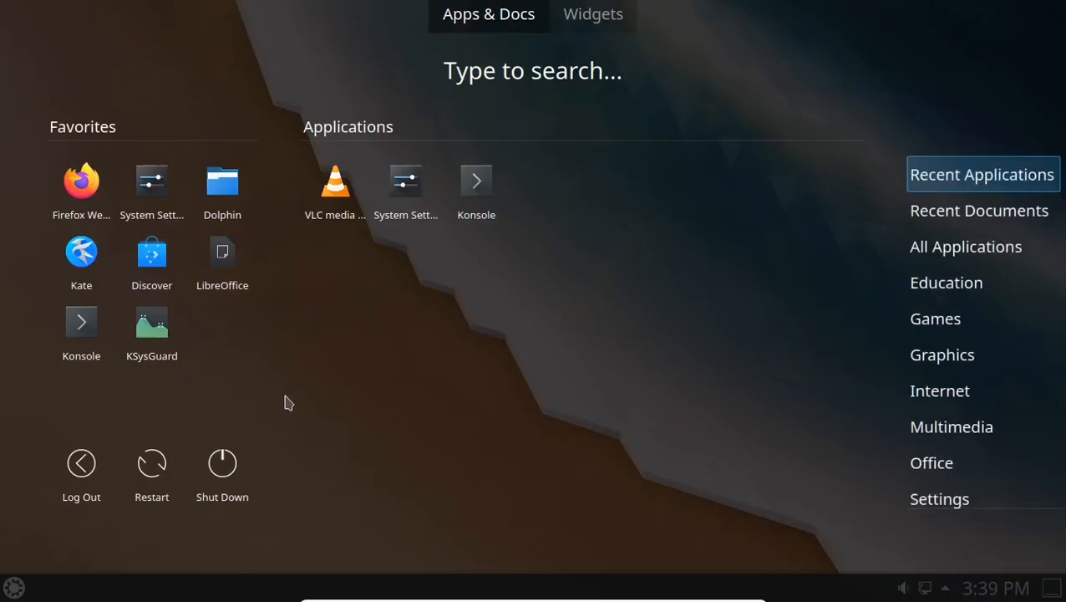
{"action": "left_click", "coordinate": [573, 365]}
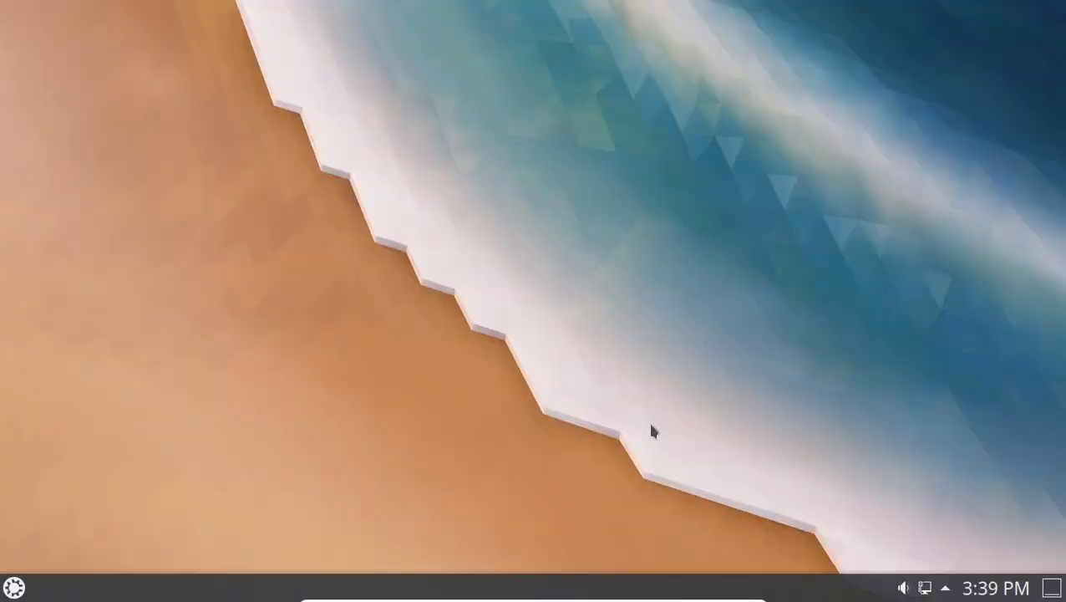
Open the Night Color settings from the system tray.
{"action": "left_click", "coordinate": [946, 586]}
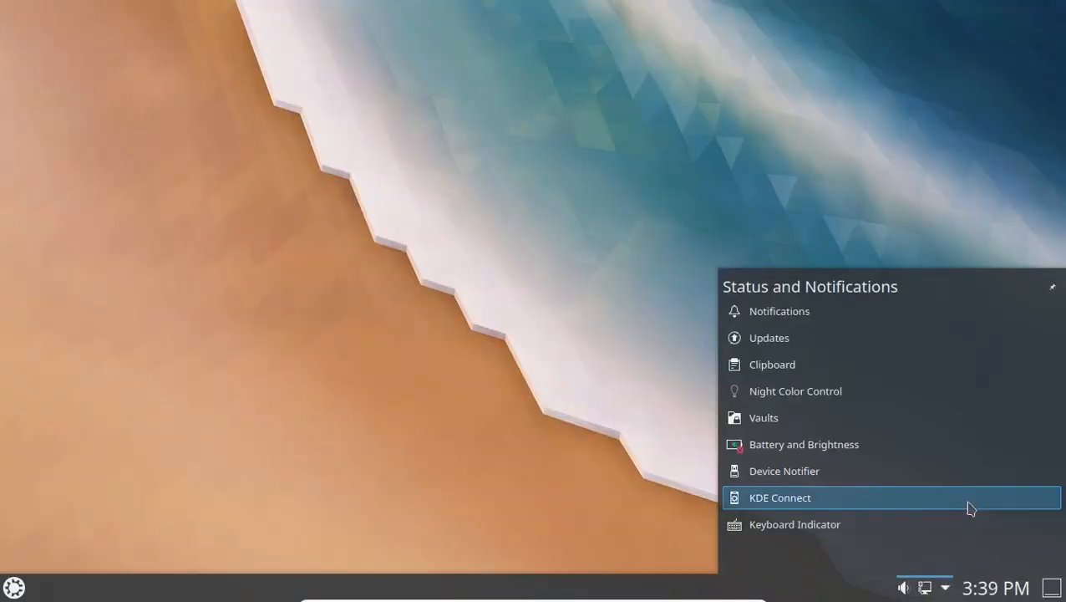
{"action": "left_click", "coordinate": [805, 396]}
{"action": "right_click", "coordinate": [738, 390]}
{"action": "left_click", "coordinate": [758, 414]}
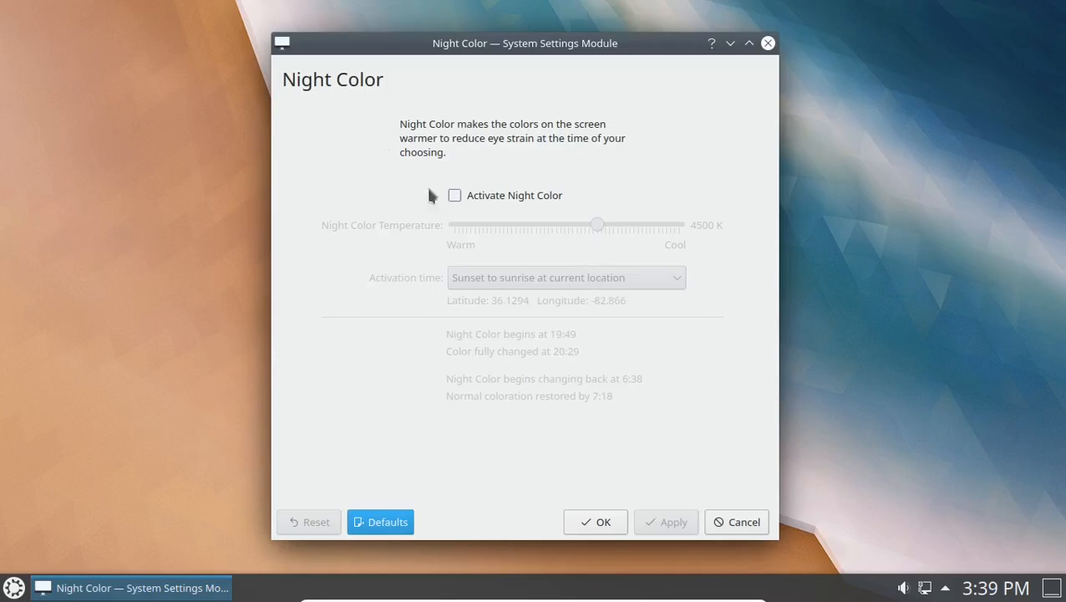
Turn Night Color on, trying always-on at 1200 K and then a cooler temperature.
{"action": "left_click", "coordinate": [454, 195]}
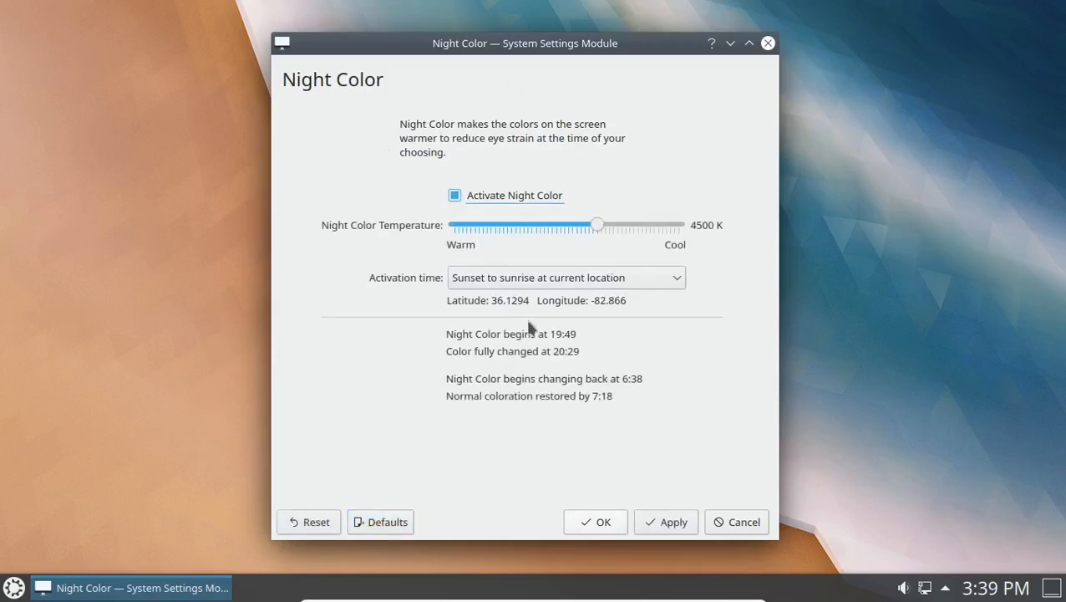
{"action": "left_click", "coordinate": [457, 230]}
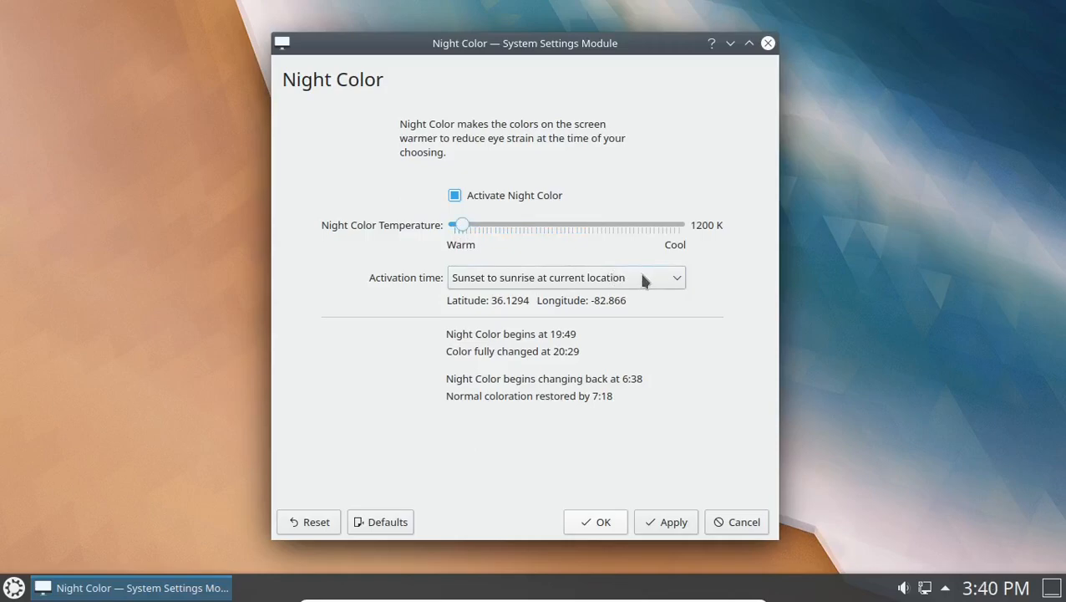
{"action": "left_click", "coordinate": [669, 279]}
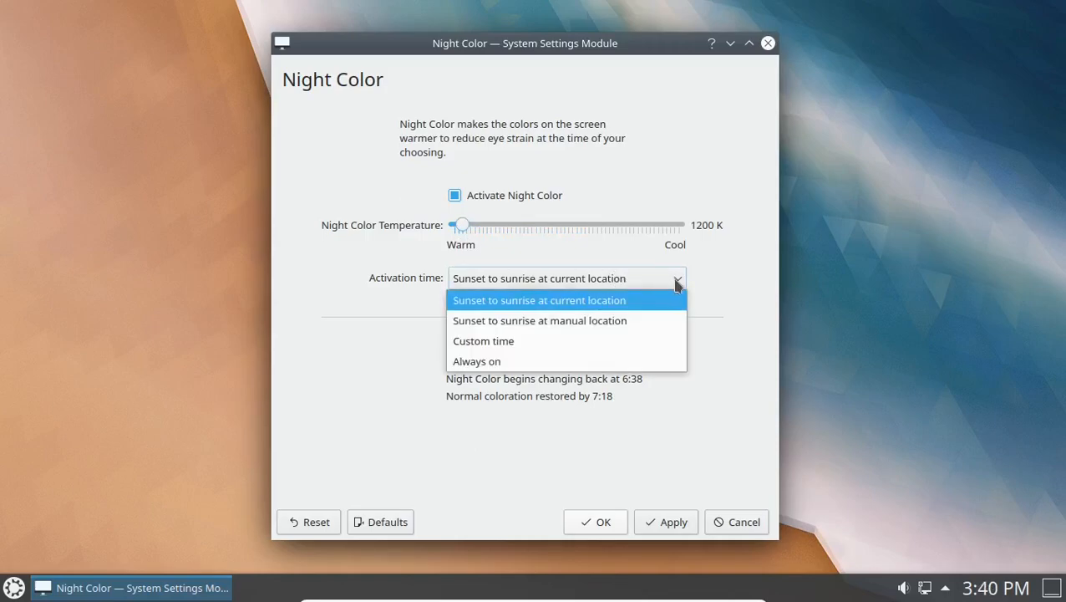
{"action": "left_click", "coordinate": [590, 365]}
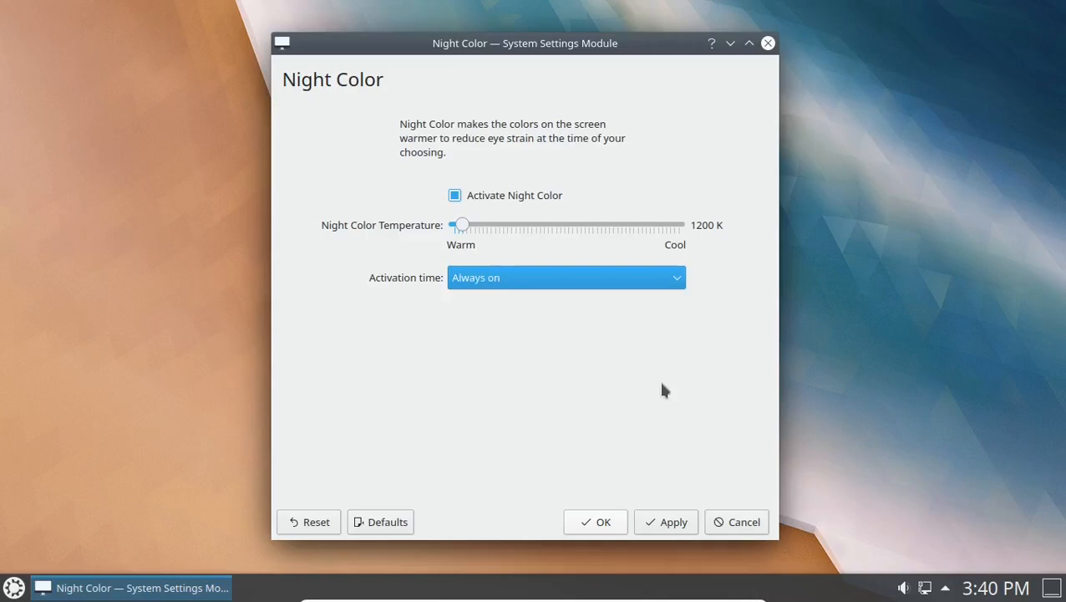
{"action": "left_click", "coordinate": [675, 522]}
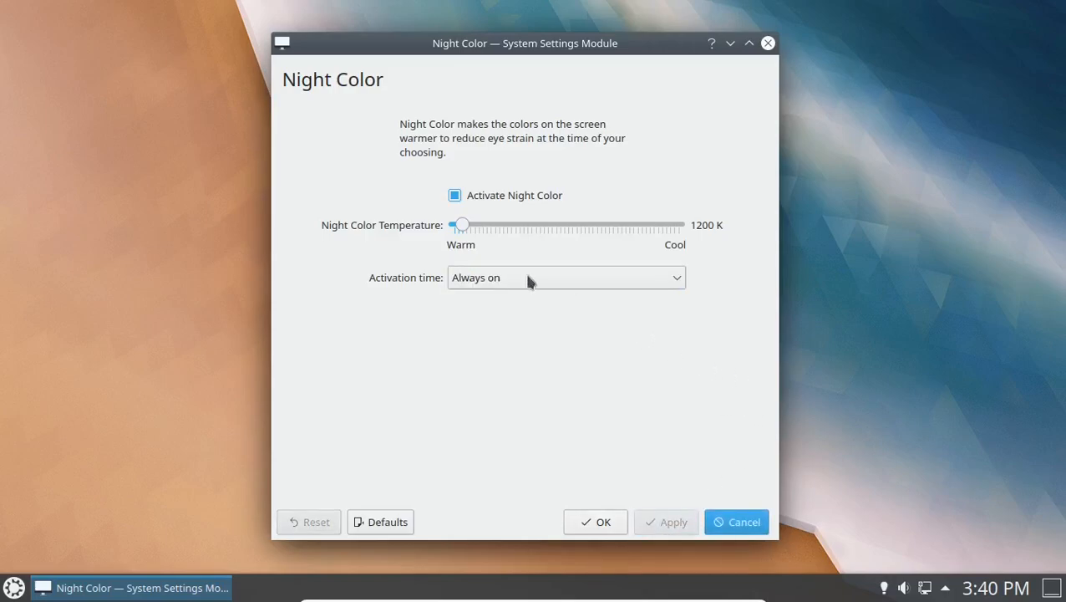
{"action": "left_click_drag", "start_coordinate": [462, 224], "coordinate": [684, 227]}
{"action": "left_click", "coordinate": [673, 523]}
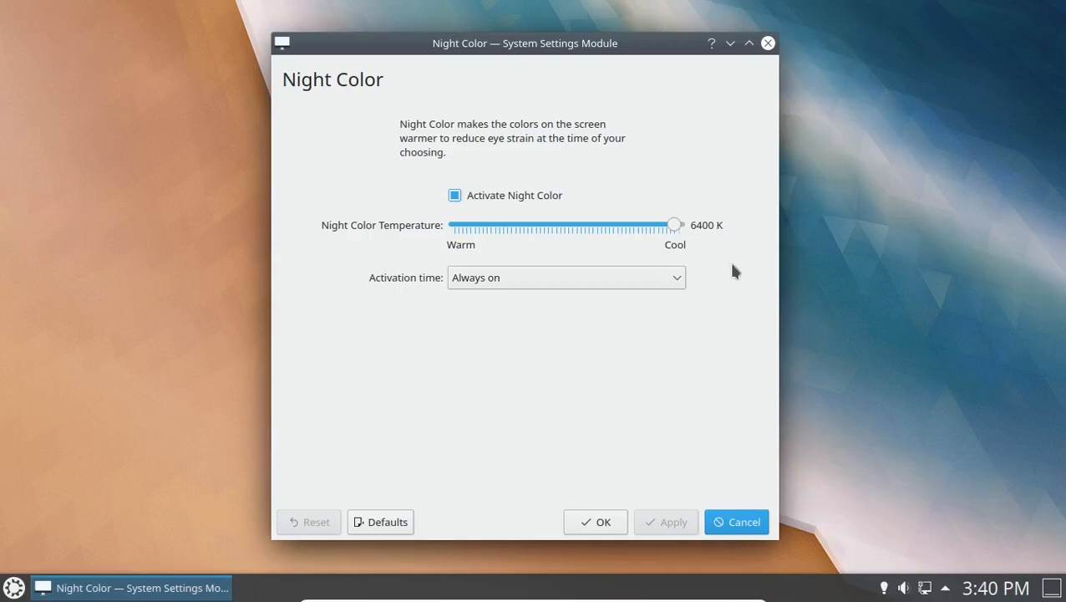
Set Night Color to 1900 K from sunset to sunrise at current location, apply, and close.
{"action": "left_click_drag", "start_coordinate": [661, 231], "coordinate": [491, 227]}
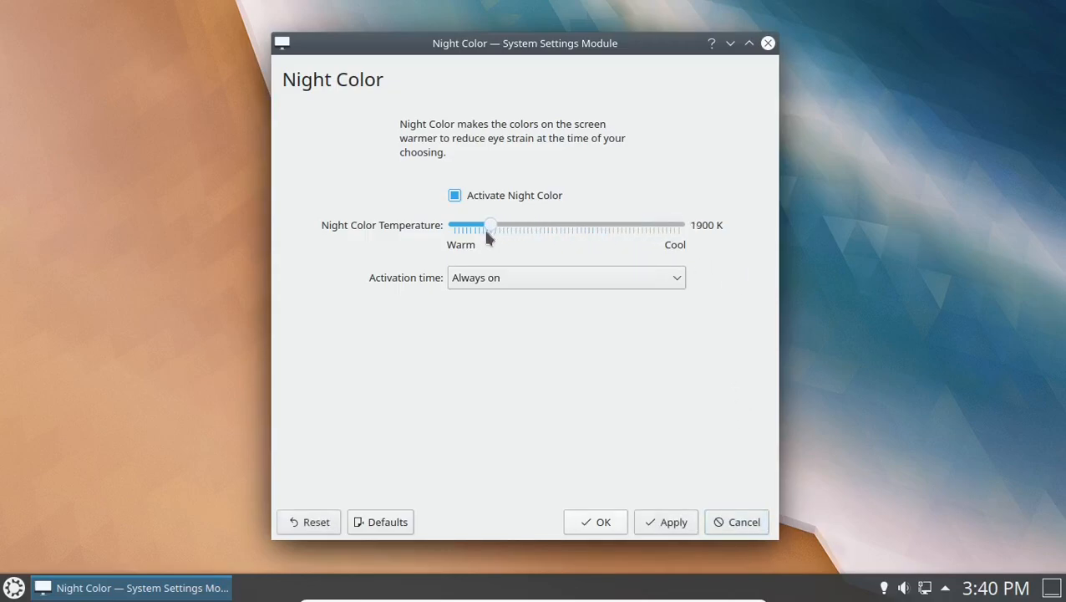
{"action": "left_click", "coordinate": [678, 277]}
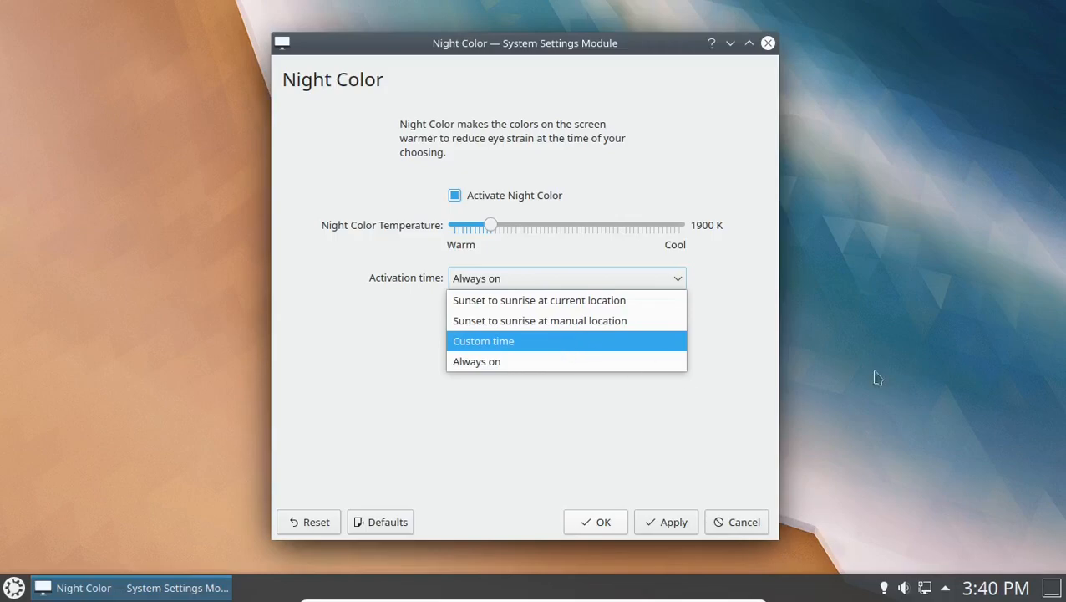
{"action": "left_click", "coordinate": [514, 301]}
{"action": "left_click", "coordinate": [674, 523]}
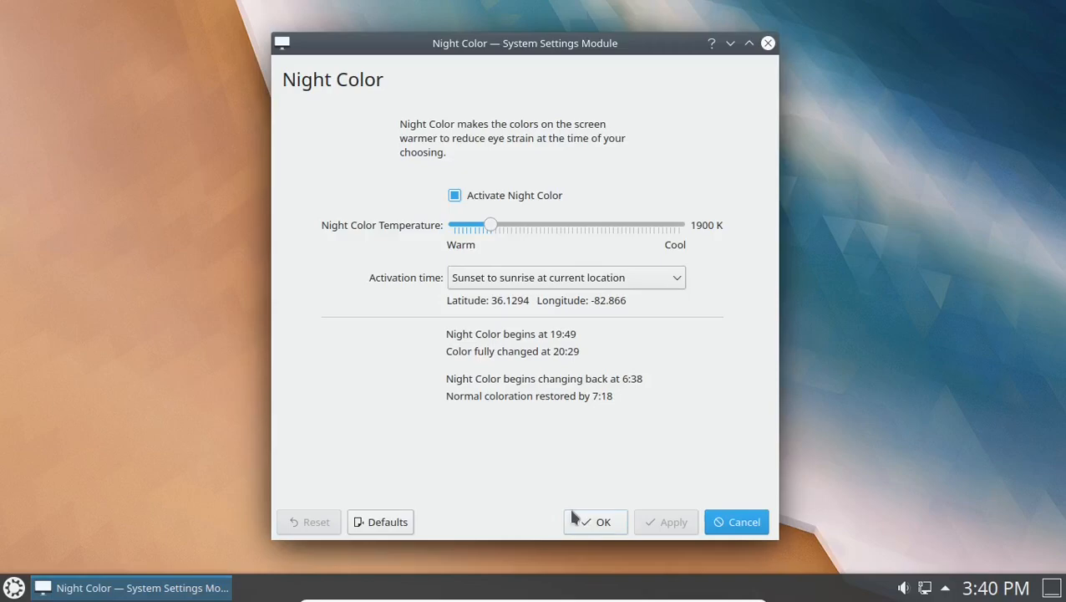
{"action": "left_click", "coordinate": [768, 43]}
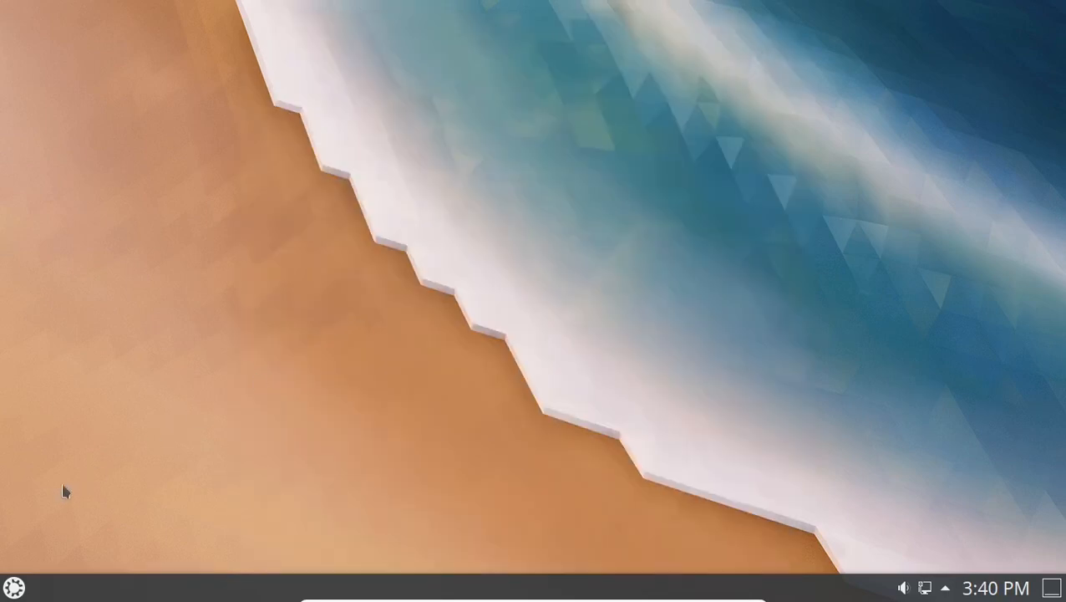
Launch Discover maximized and make Snap the default source on its Settings page.
{"action": "left_click", "coordinate": [13, 588]}
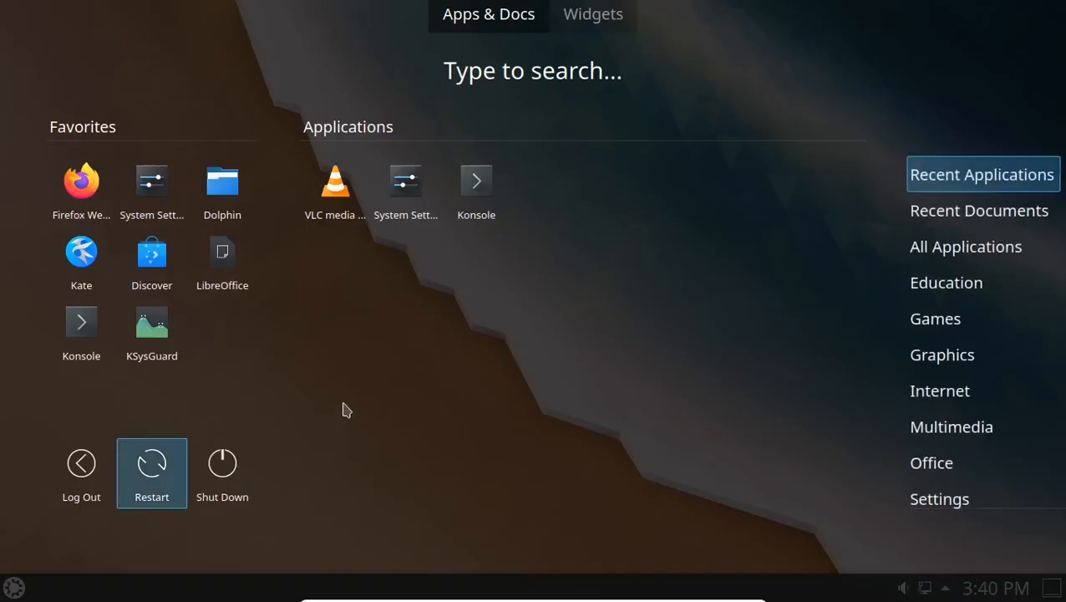
{"action": "left_click", "coordinate": [165, 261]}
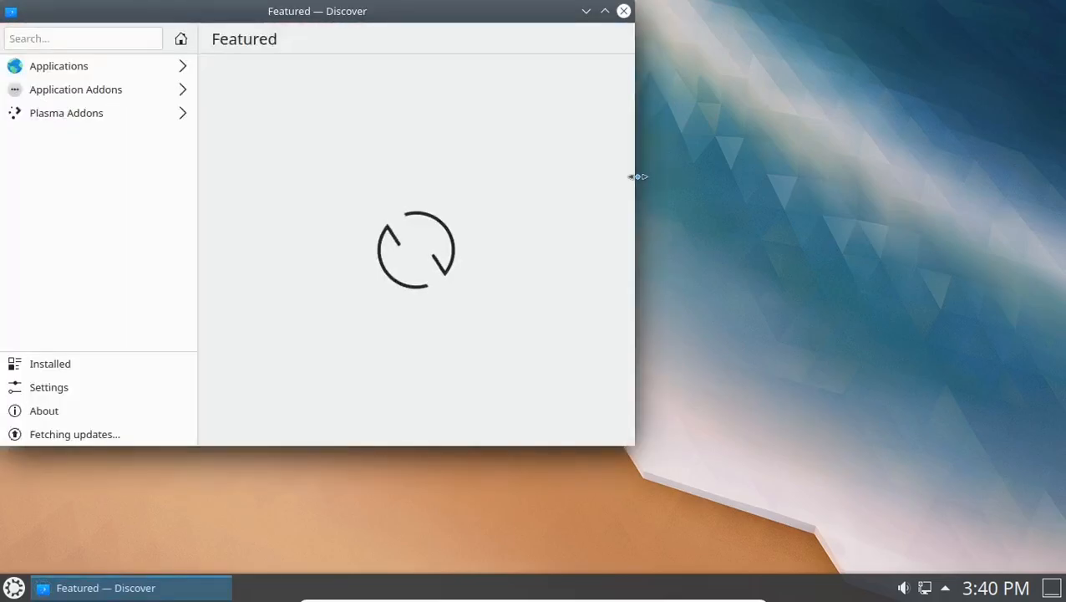
{"action": "left_click", "coordinate": [605, 11]}
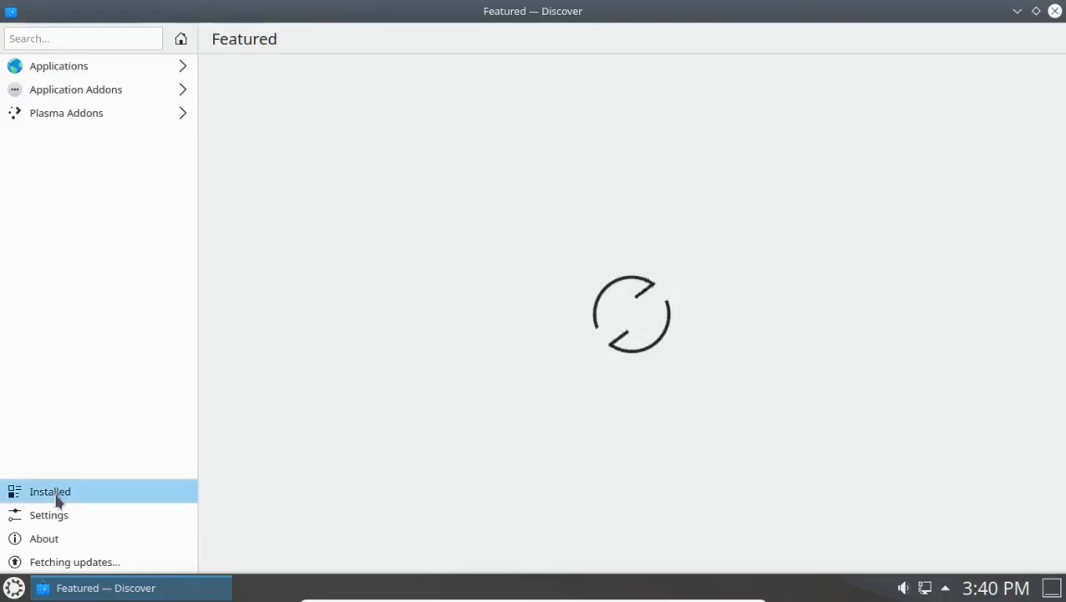
{"action": "left_click", "coordinate": [56, 517]}
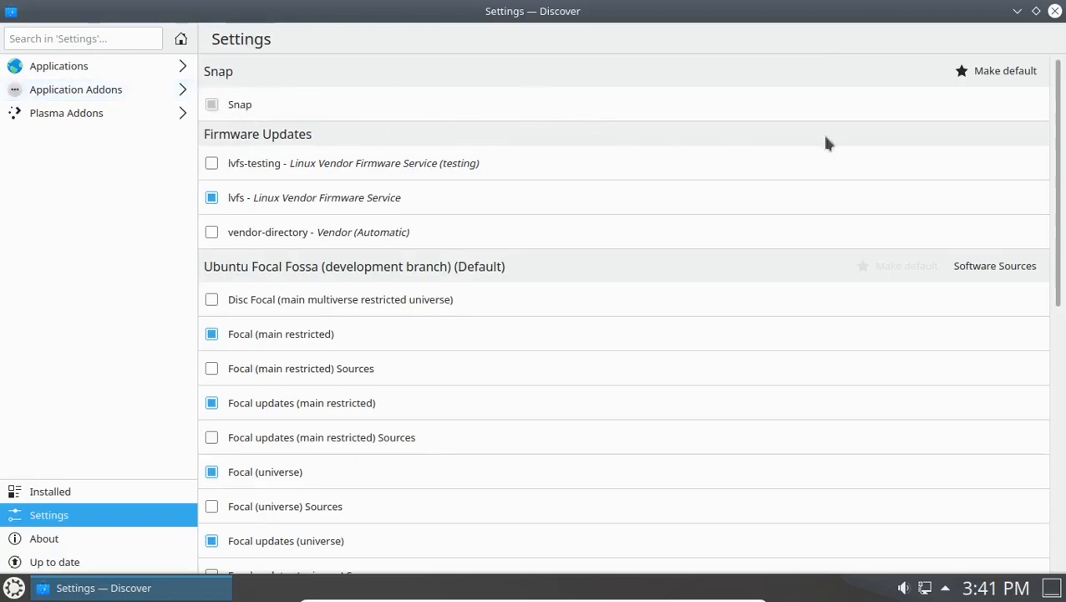
{"action": "left_click", "coordinate": [996, 73]}
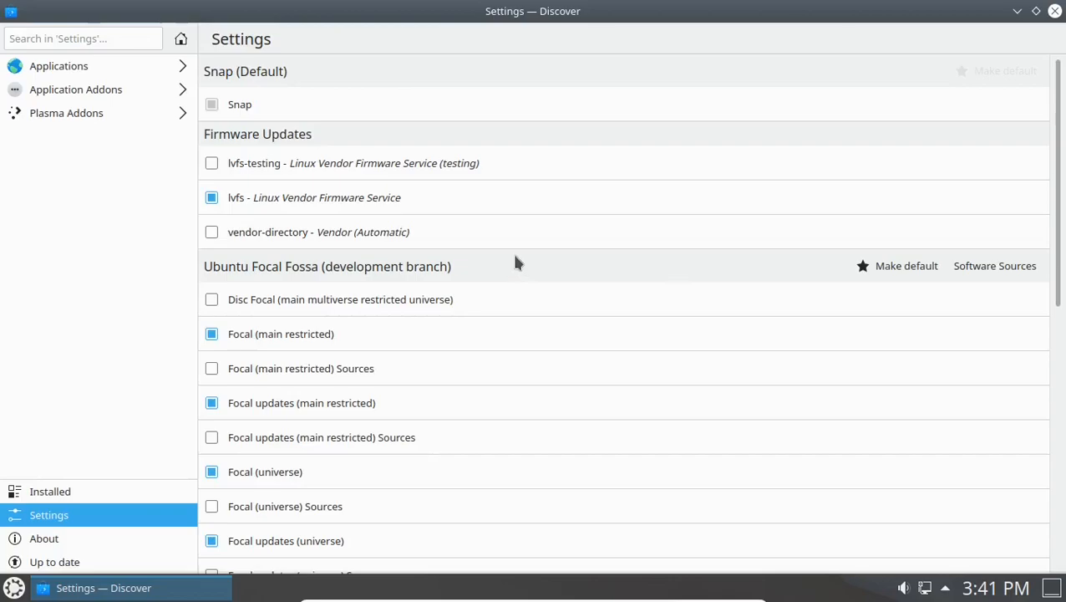
Open Software Sources, authenticating with the administrator password.
{"action": "left_click", "coordinate": [996, 268]}
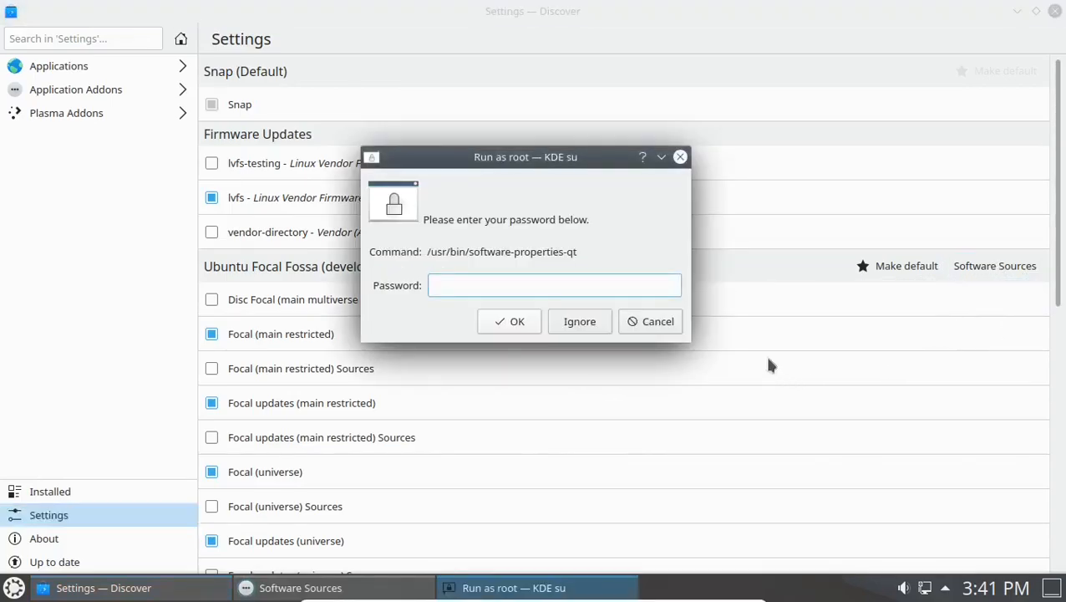
{"action": "type", "text": "***"}
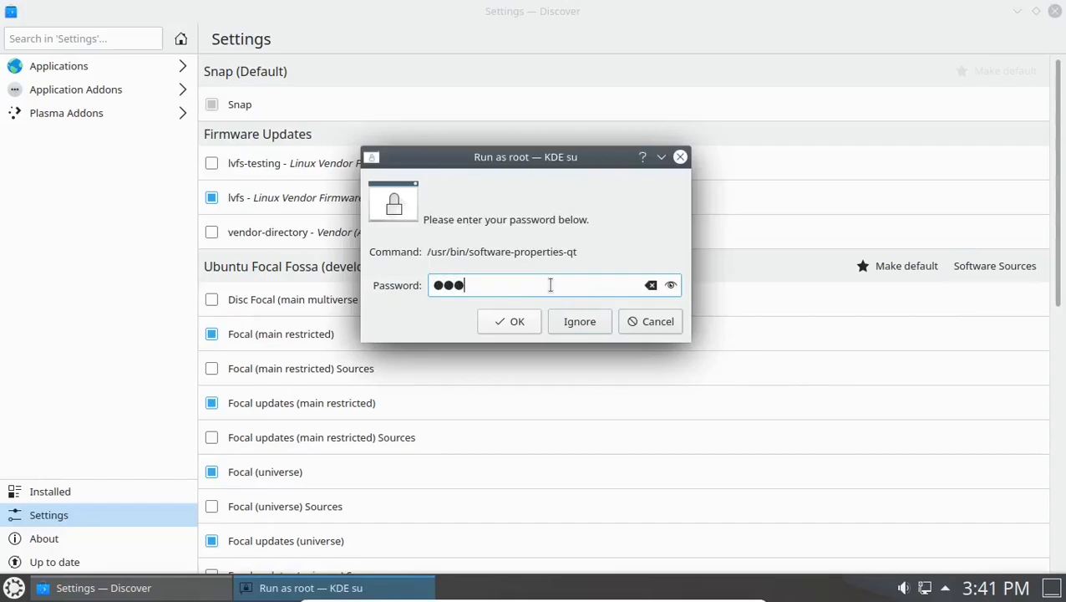
{"action": "key", "text": "Return"}
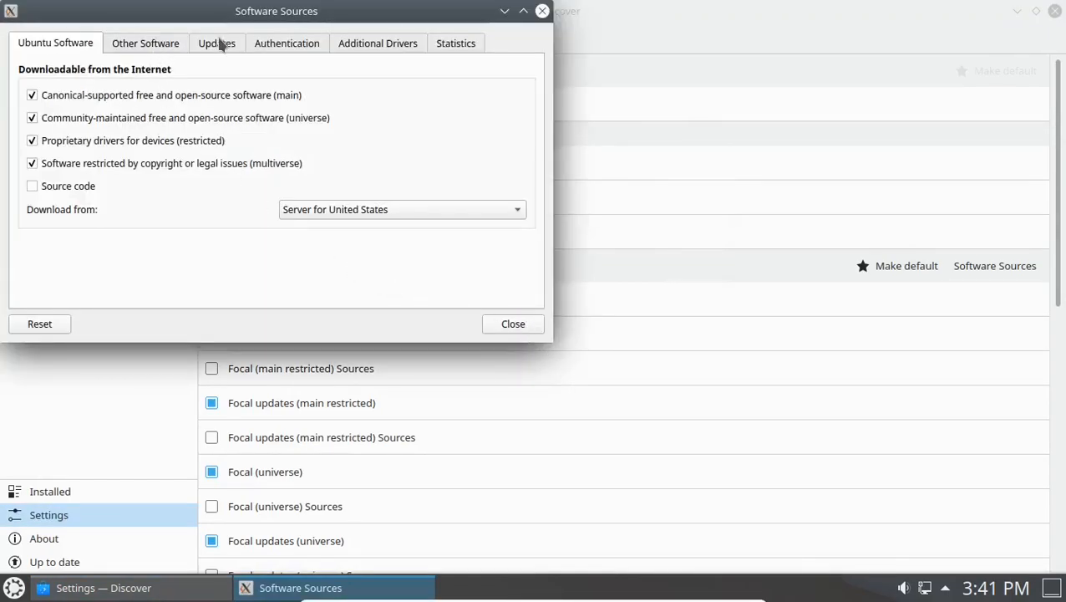
Set Show new distribution releases to Normal Releases, then close Software Sources and Discover.
{"action": "left_click", "coordinate": [219, 42]}
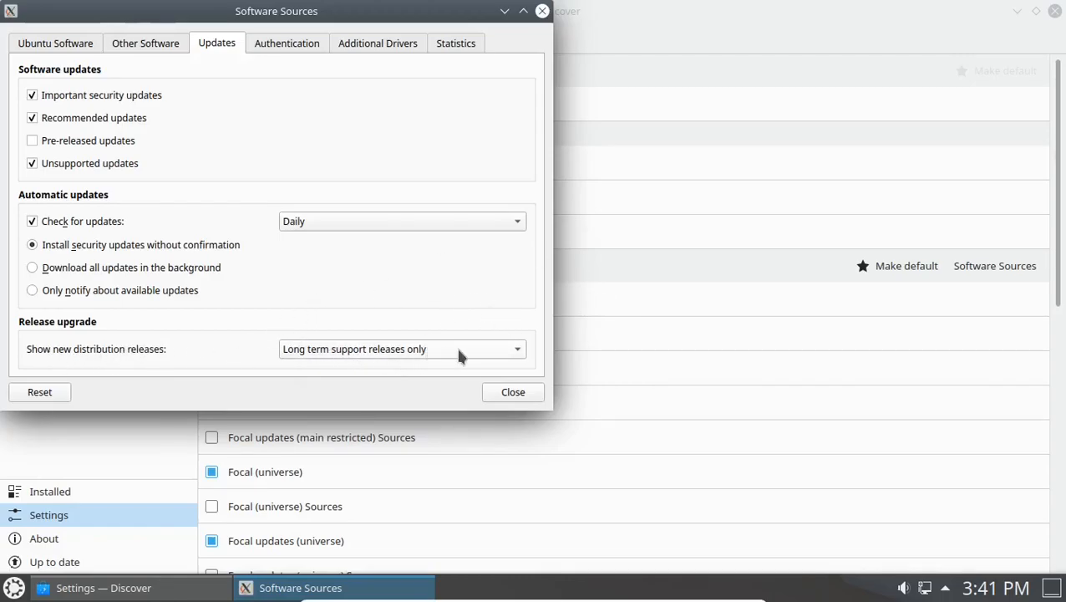
{"action": "left_click", "coordinate": [510, 351]}
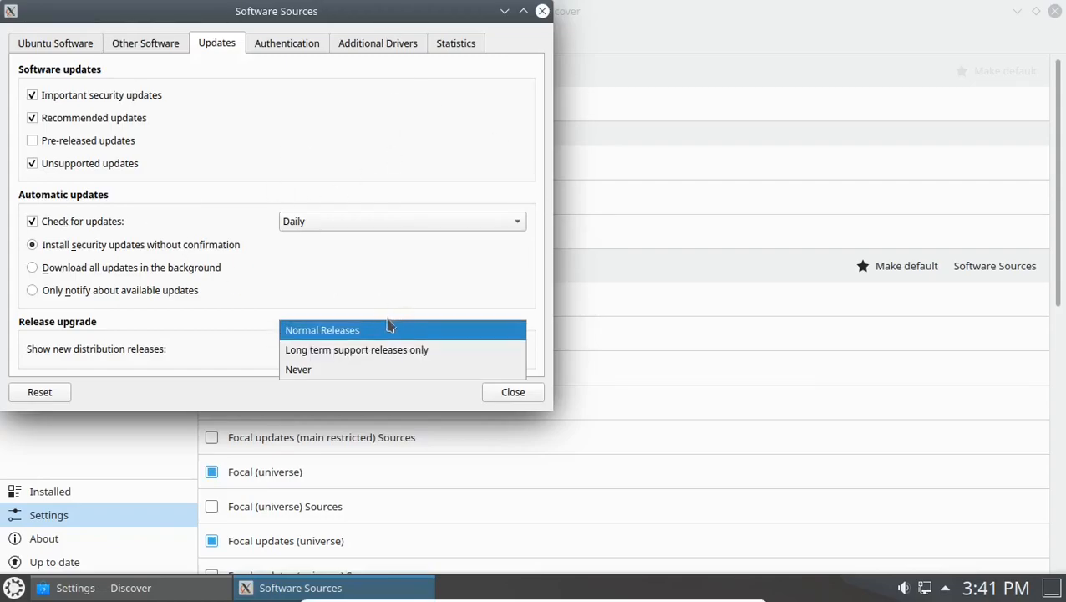
{"action": "left_click", "coordinate": [340, 334]}
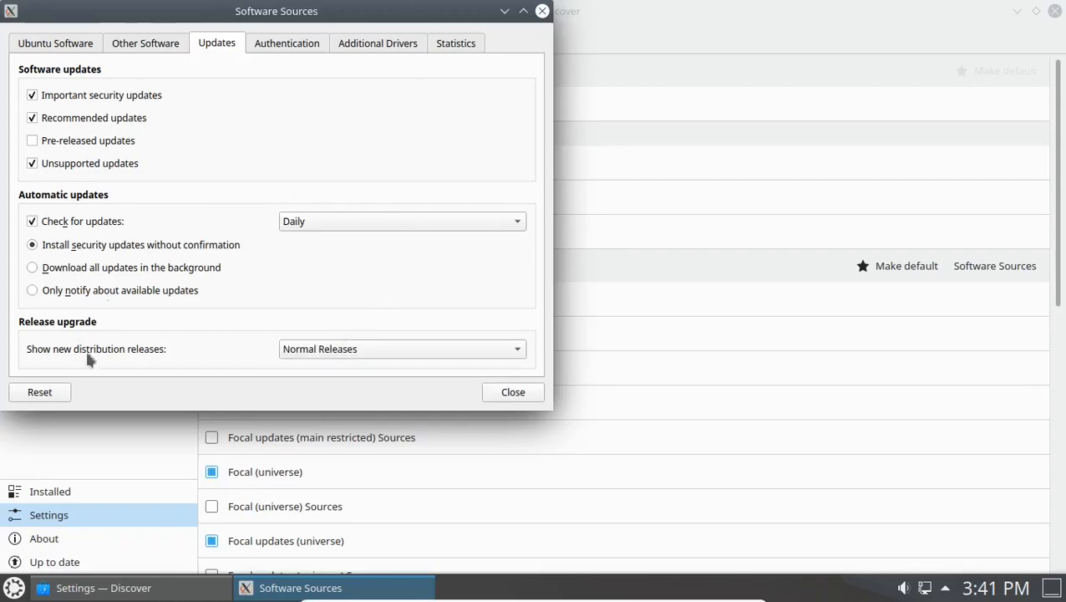
{"action": "left_click", "coordinate": [517, 396]}
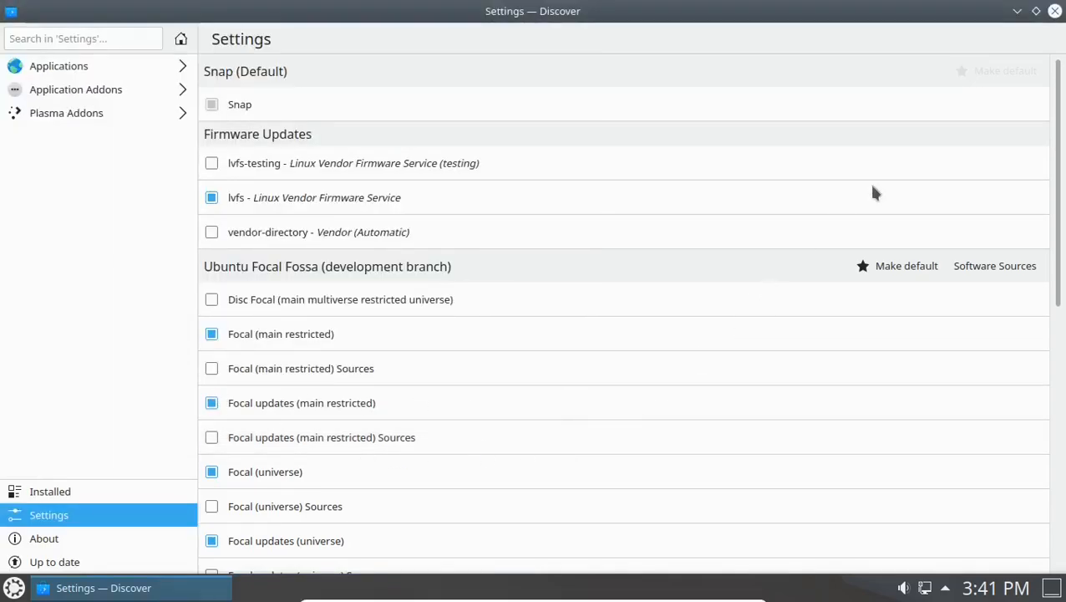
{"action": "left_click", "coordinate": [1055, 12]}
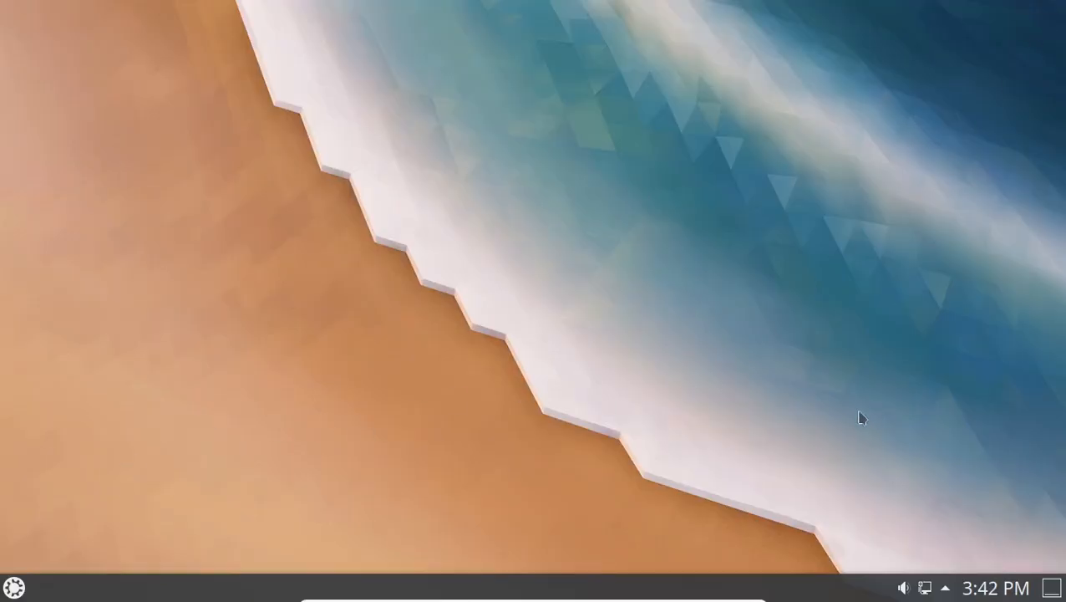
Set the desktop wallpaper to Picture of the Day from Astronomy (NASA) and apply it.
{"action": "right_click", "coordinate": [412, 209]}
{"action": "left_click", "coordinate": [491, 505]}
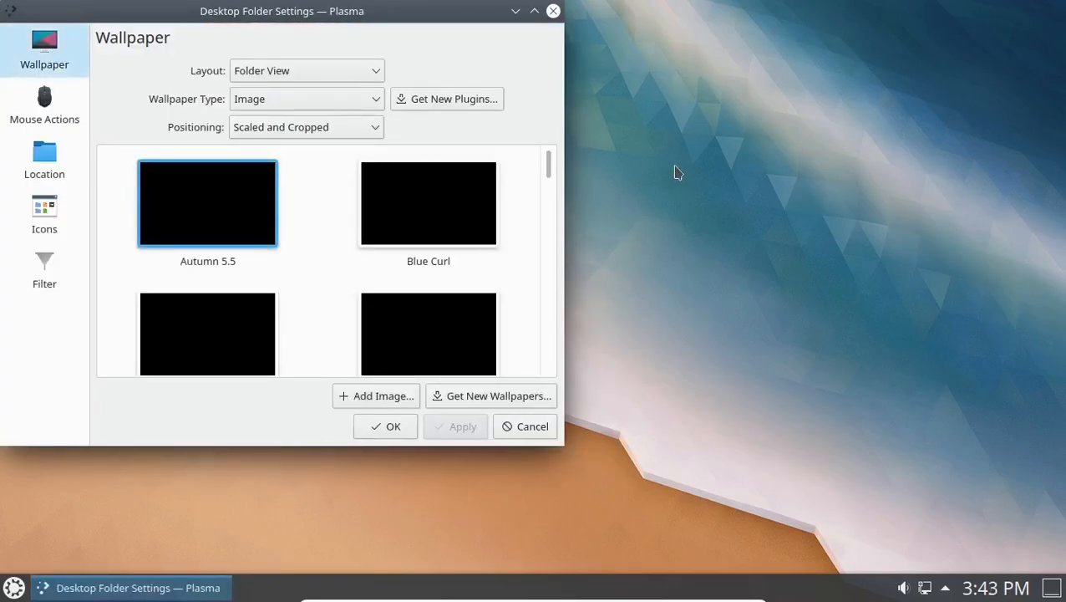
{"action": "left_click", "coordinate": [534, 11]}
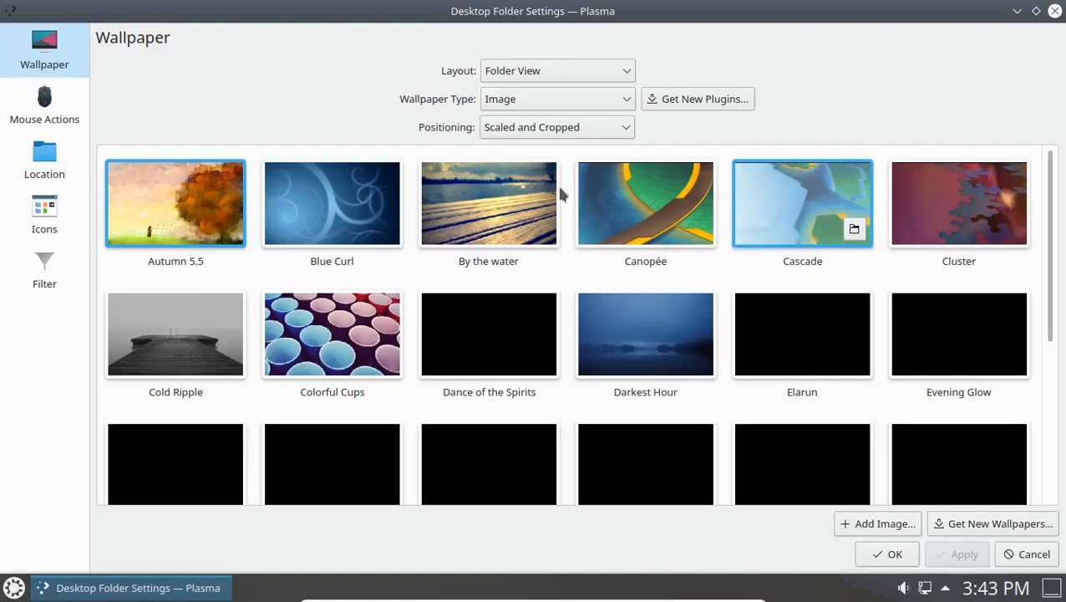
{"action": "left_click", "coordinate": [622, 98]}
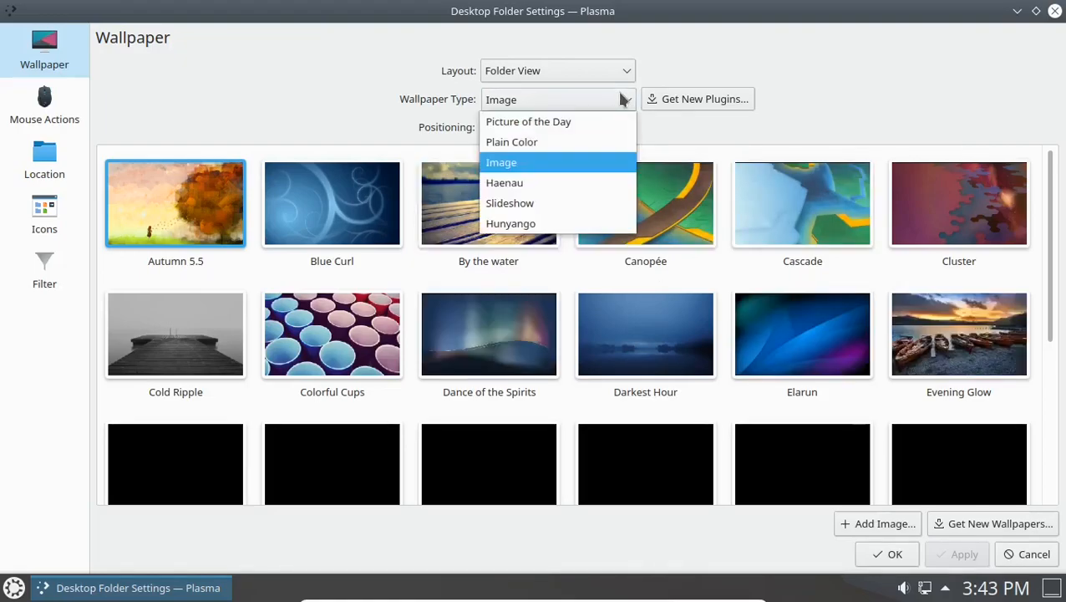
{"action": "left_click", "coordinate": [562, 123]}
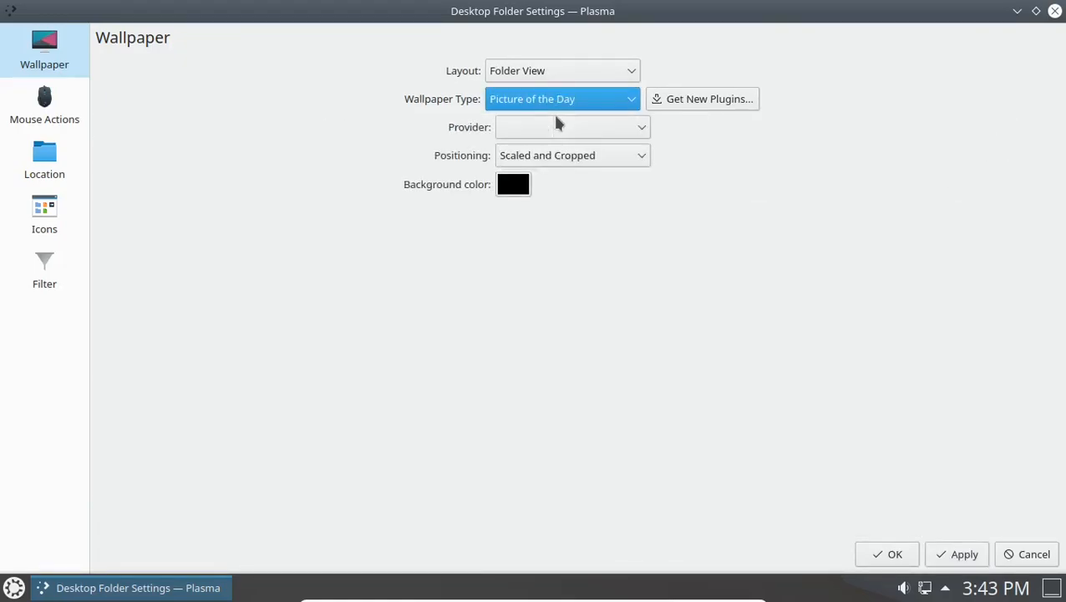
{"action": "left_click", "coordinate": [630, 130]}
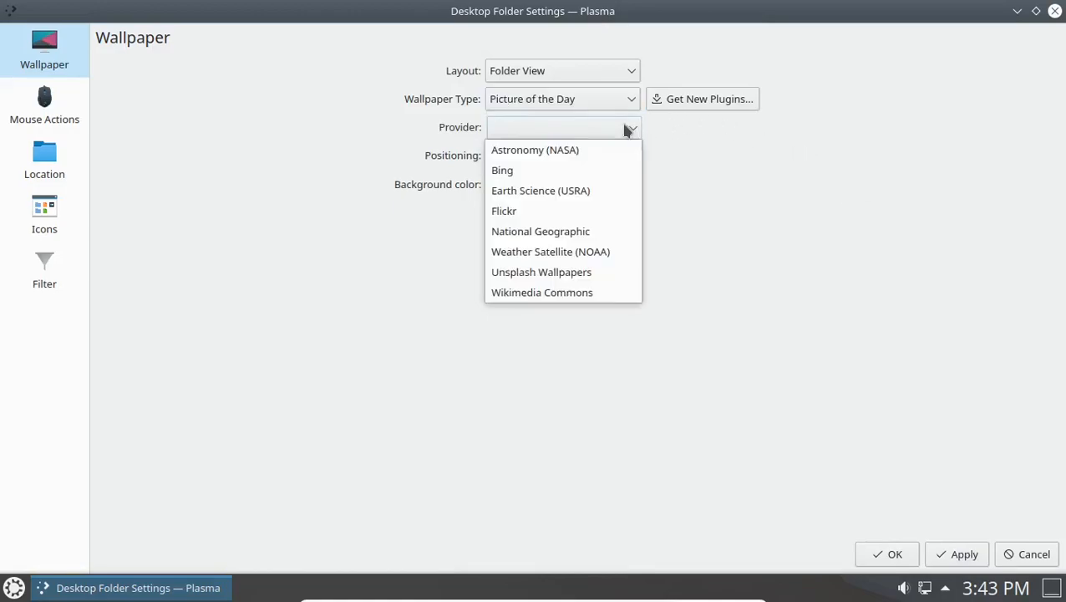
{"action": "left_click", "coordinate": [593, 151]}
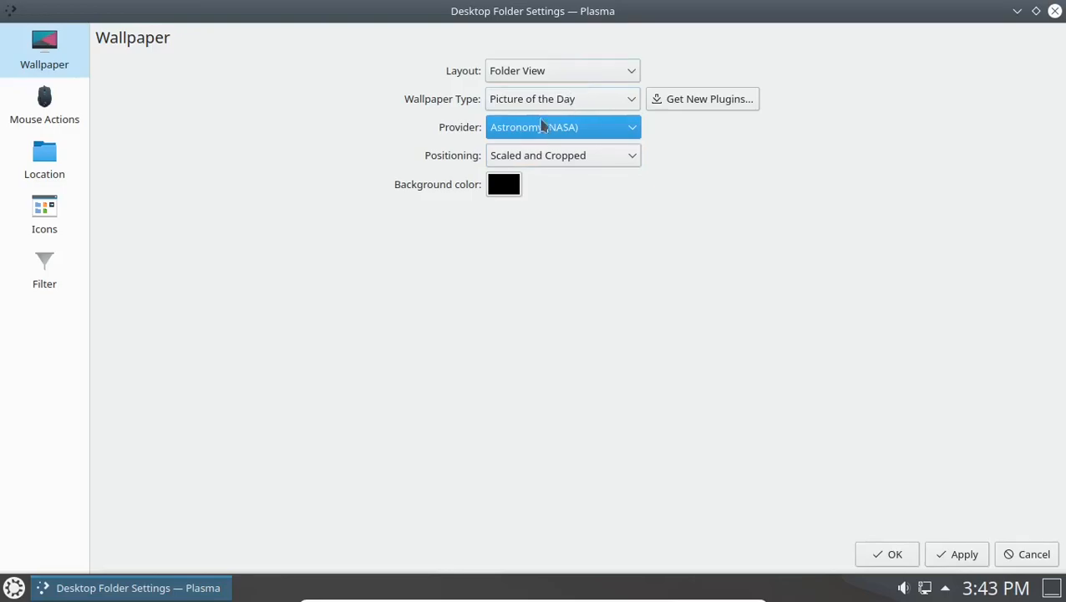
{"action": "left_click", "coordinate": [957, 555]}
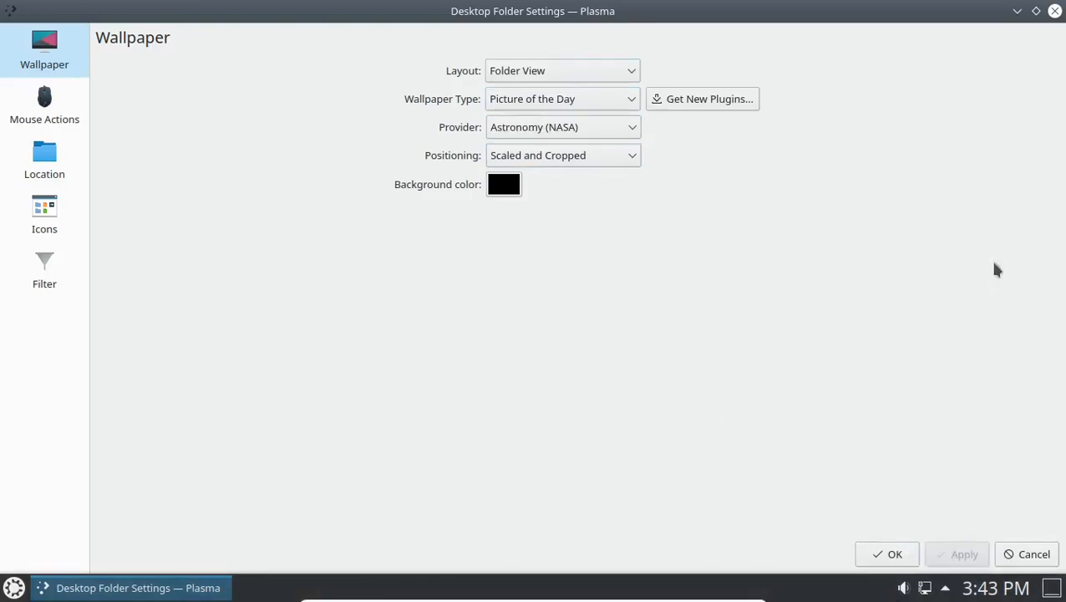
{"action": "left_click", "coordinate": [1037, 12]}
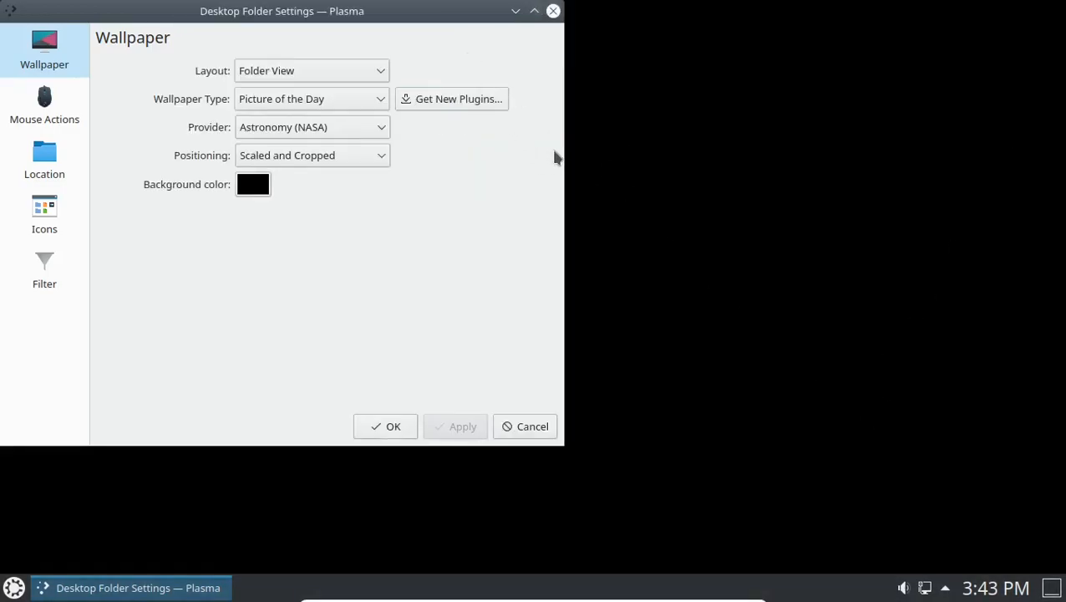
Preview the NASA wallpaper, then switch the picture provider to Bing and apply.
{"action": "left_click_drag", "start_coordinate": [566, 154], "coordinate": [393, 157]}
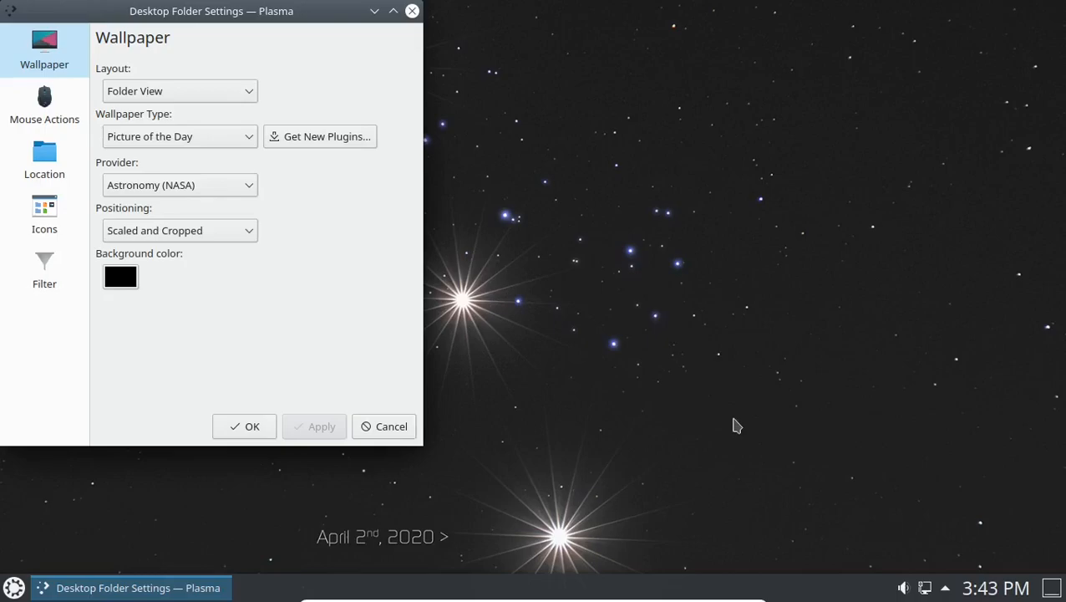
{"action": "left_click_drag", "start_coordinate": [274, 15], "coordinate": [974, 588]}
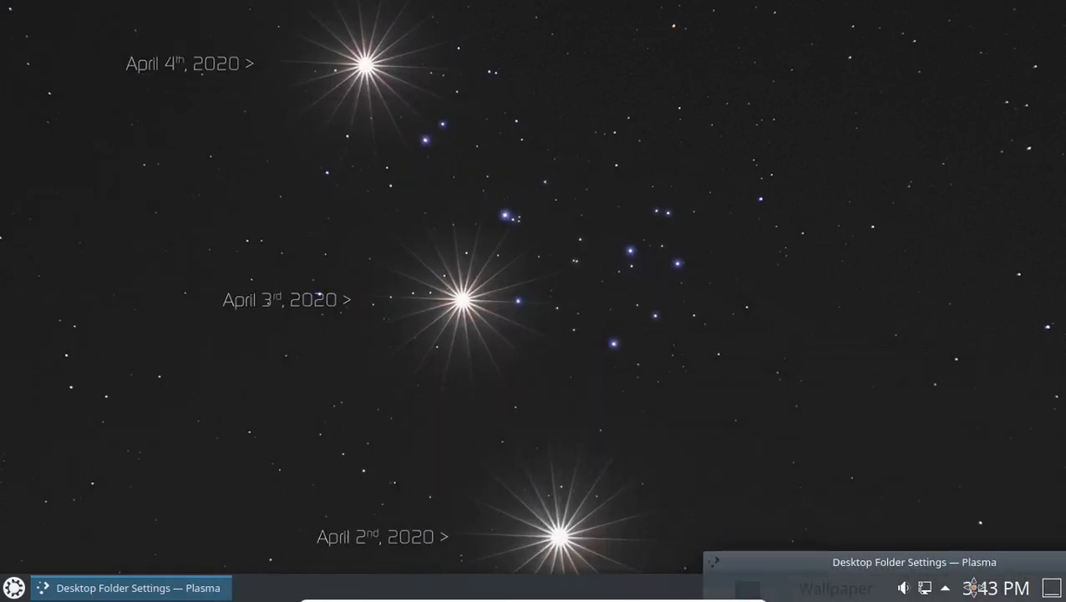
{"action": "left_click_drag", "start_coordinate": [973, 587], "coordinate": [360, 54]}
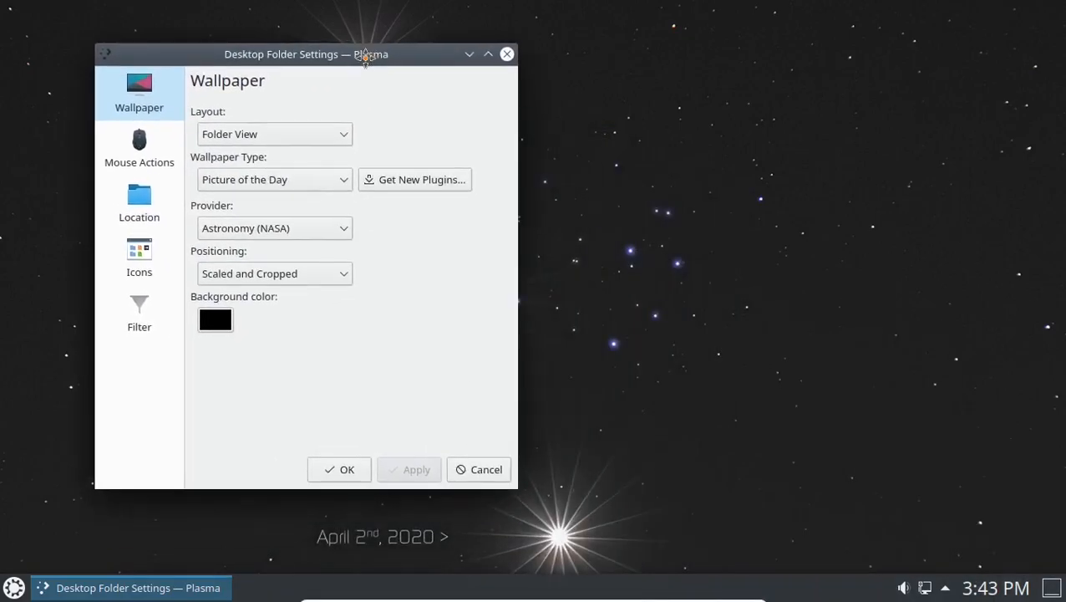
{"action": "left_click", "coordinate": [344, 228]}
{"action": "left_click", "coordinate": [321, 272]}
{"action": "left_click", "coordinate": [418, 471]}
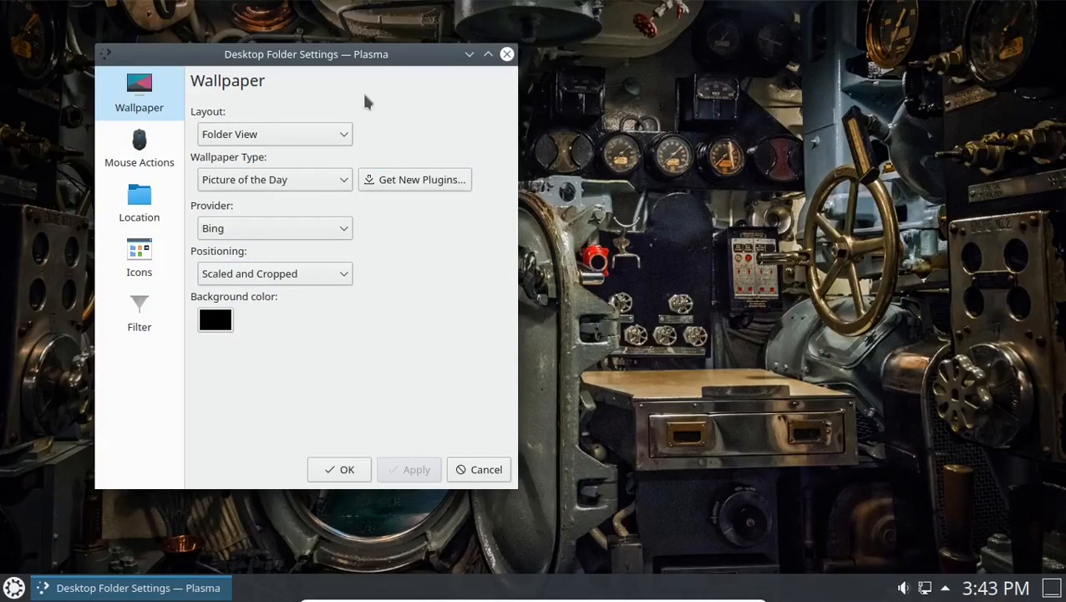
Preview the Bing wallpaper, then apply Earth Science (USRA) as the provider.
{"action": "left_click_drag", "start_coordinate": [351, 67], "coordinate": [660, 577]}
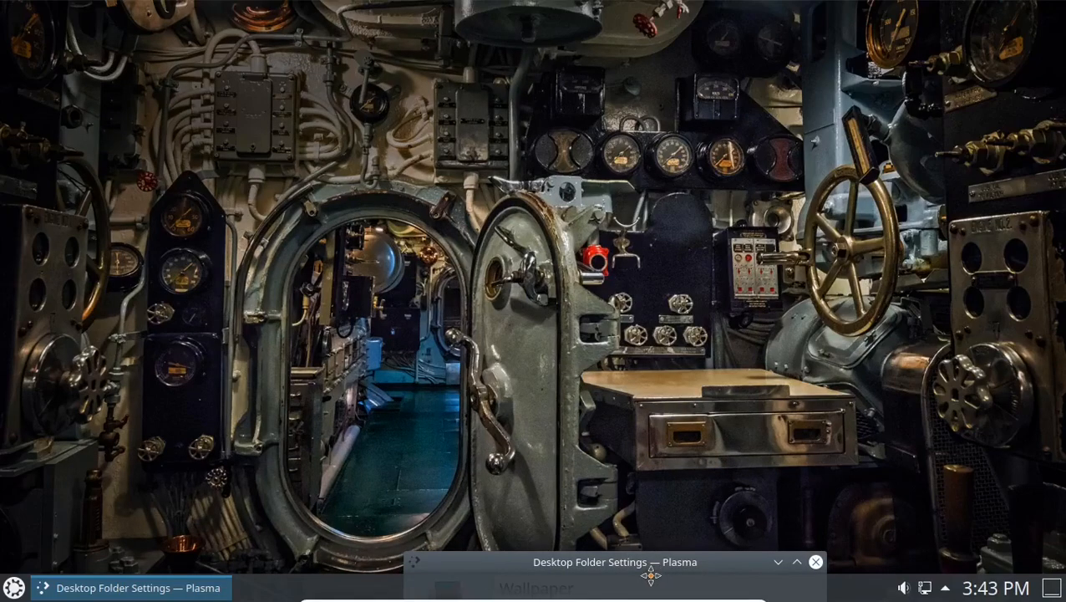
{"action": "left_click_drag", "start_coordinate": [656, 577], "coordinate": [406, 41]}
{"action": "left_click", "coordinate": [390, 203]}
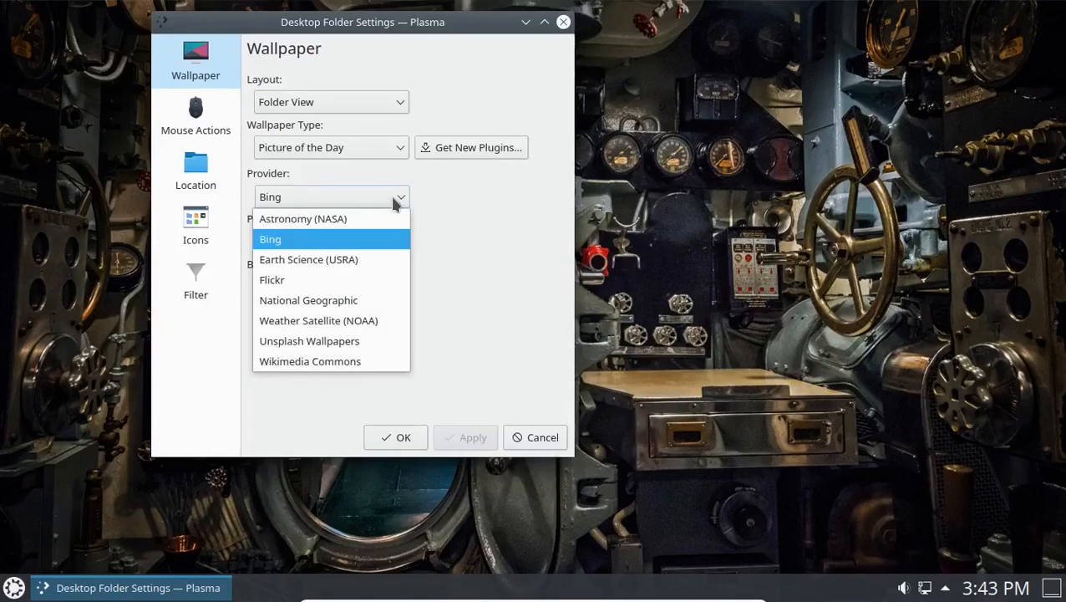
{"action": "left_click", "coordinate": [377, 257]}
{"action": "left_click", "coordinate": [464, 441]}
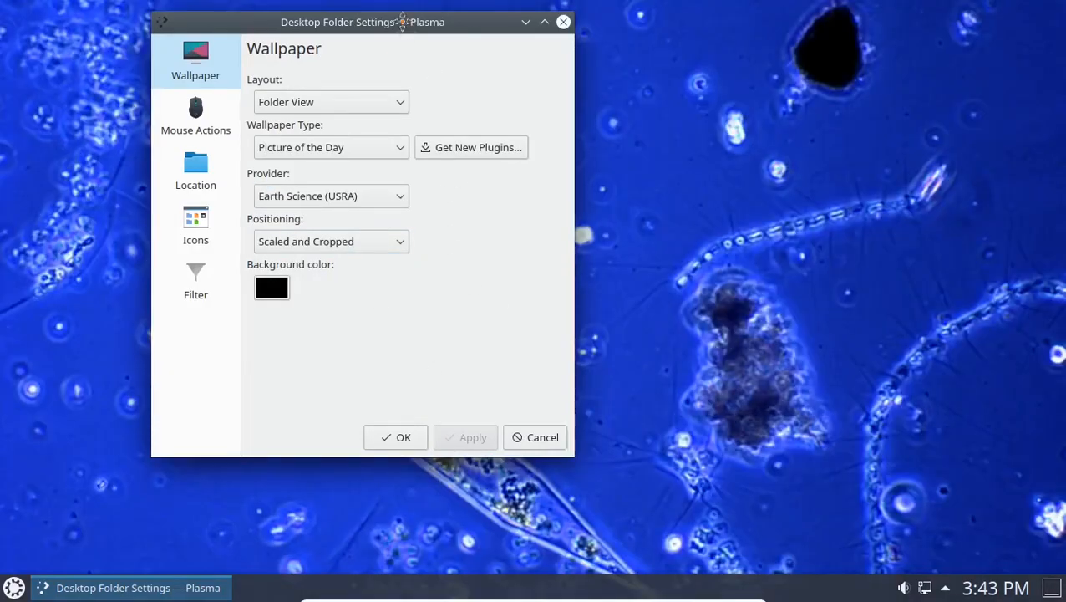
Preview the Earth Science picture, then apply Flickr as the provider.
{"action": "left_click_drag", "start_coordinate": [400, 17], "coordinate": [318, 74]}
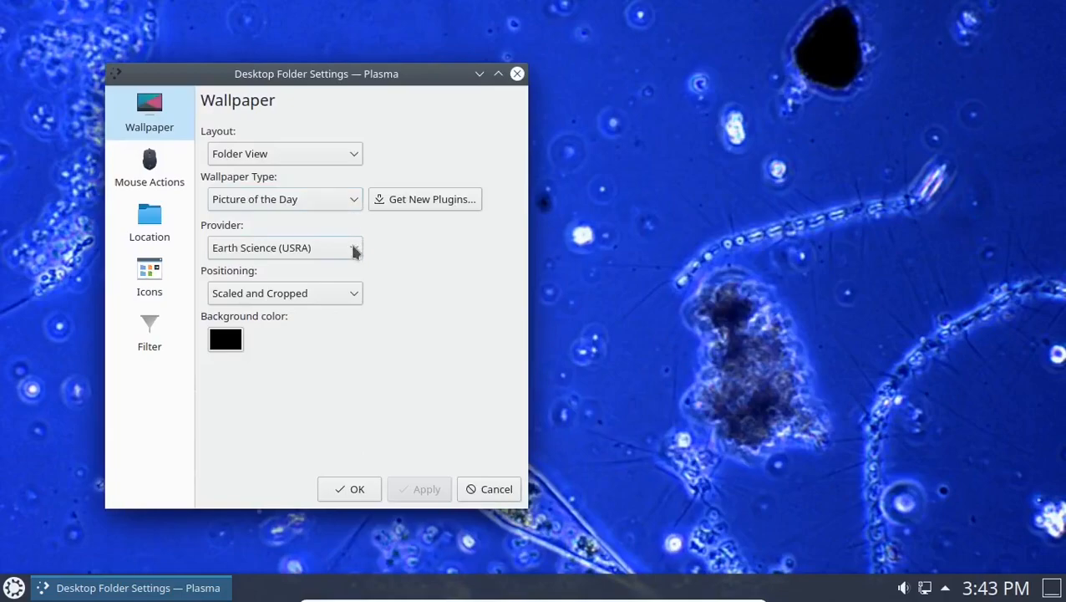
{"action": "left_click", "coordinate": [353, 249]}
{"action": "left_click", "coordinate": [310, 334]}
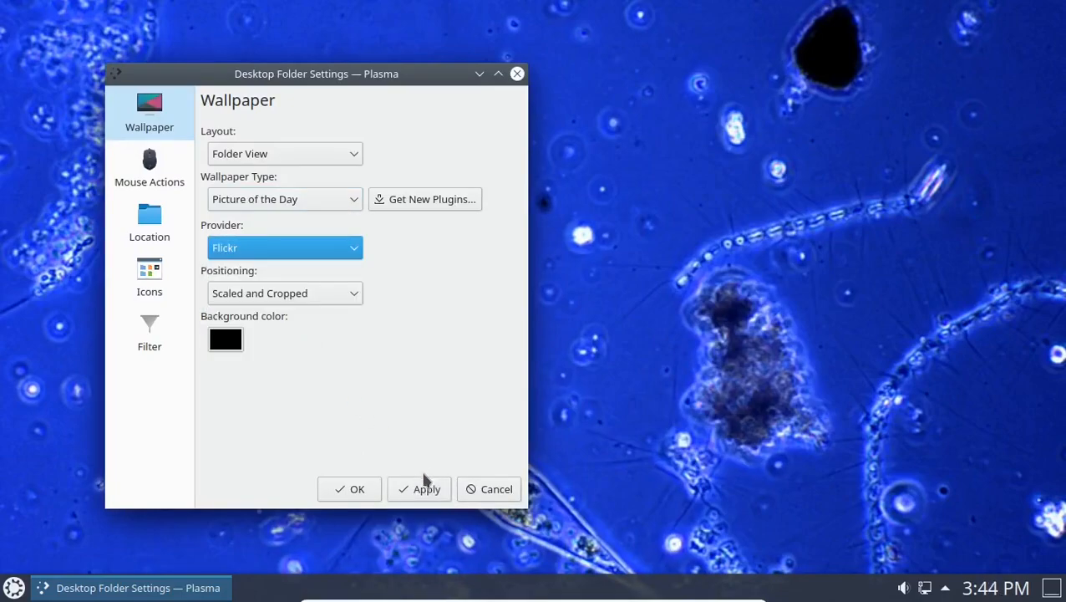
{"action": "left_click", "coordinate": [425, 490]}
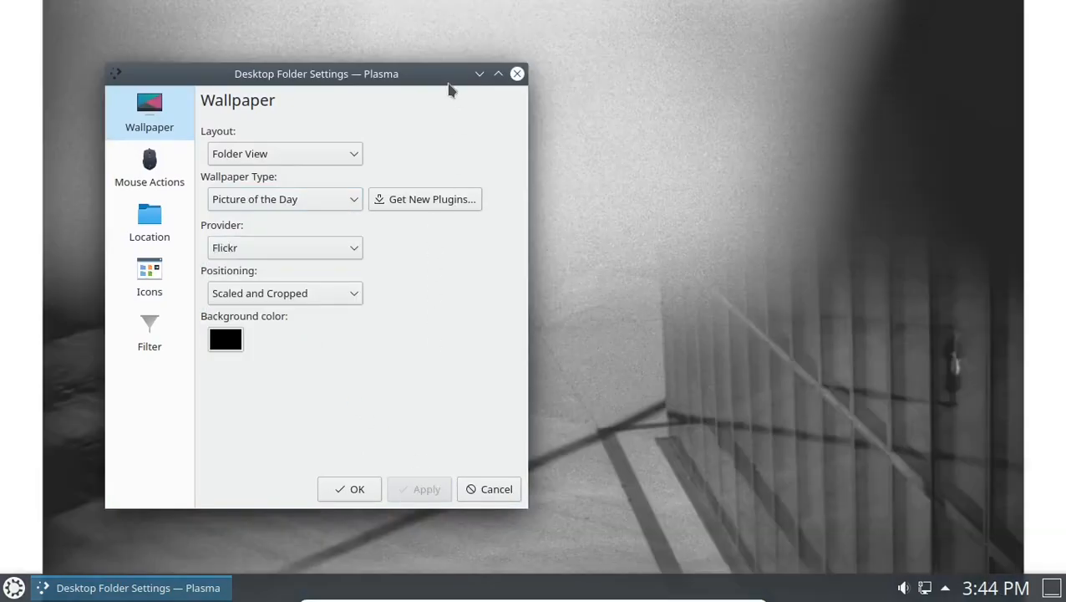
Apply National Geographic as the picture provider and maximize the settings window again.
{"action": "left_click_drag", "start_coordinate": [378, 76], "coordinate": [795, 35]}
{"action": "left_click", "coordinate": [757, 203]}
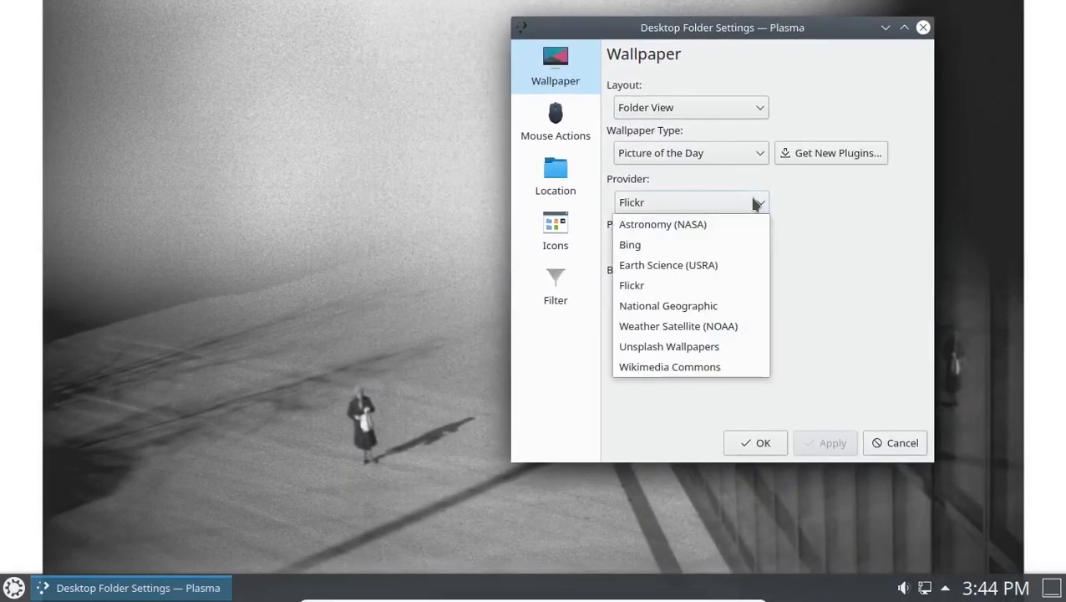
{"action": "left_click", "coordinate": [705, 308]}
{"action": "left_click", "coordinate": [831, 445]}
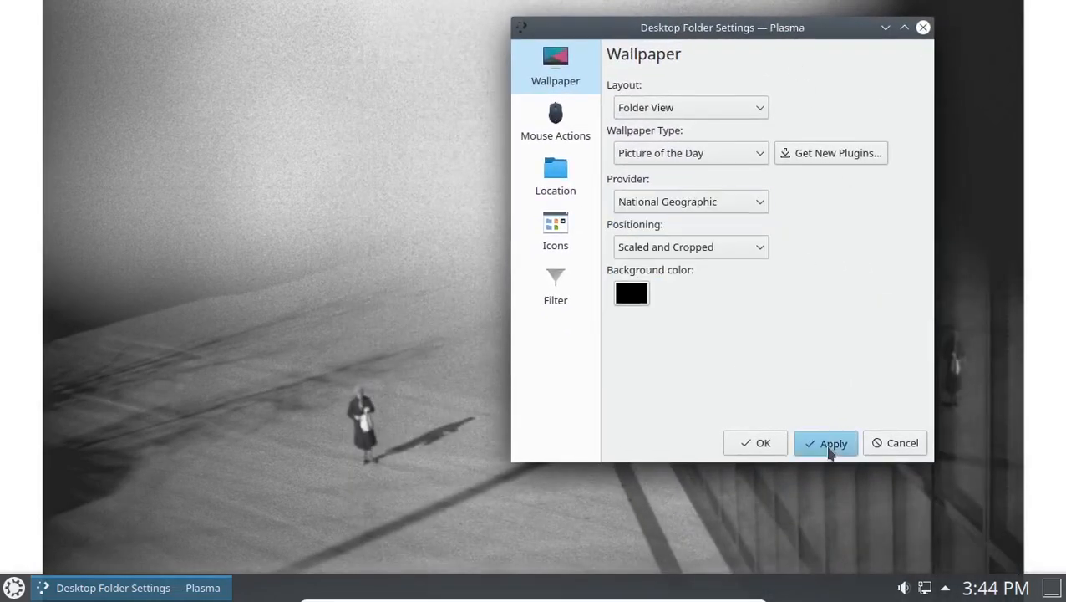
{"action": "left_click_drag", "start_coordinate": [705, 38], "coordinate": [736, 3]}
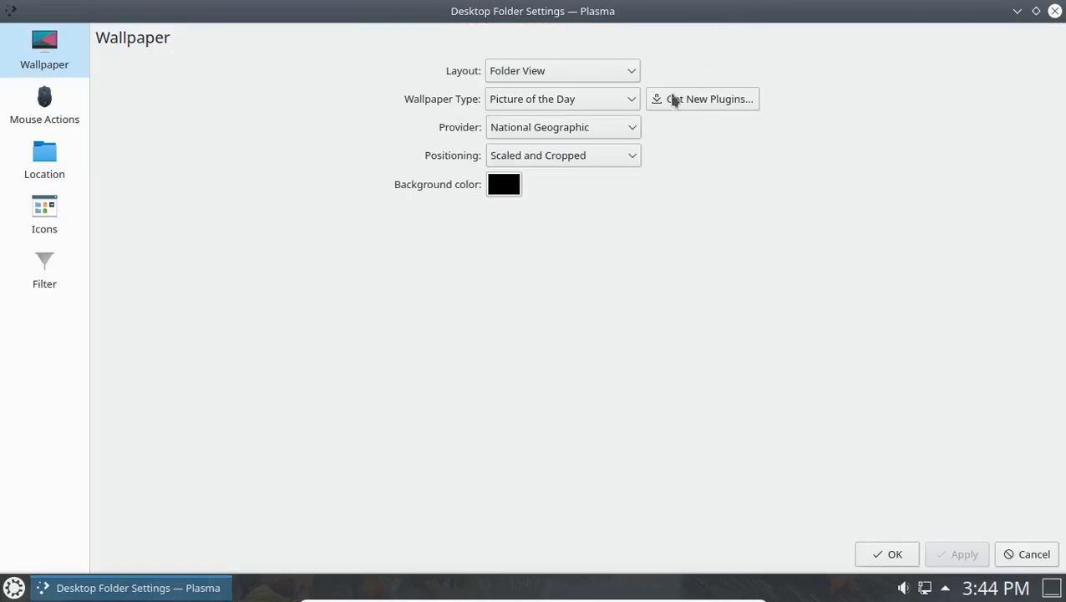
Apply Weather Satellite (NOAA) as the provider and shrink the window to preview it.
{"action": "left_click", "coordinate": [632, 128]}
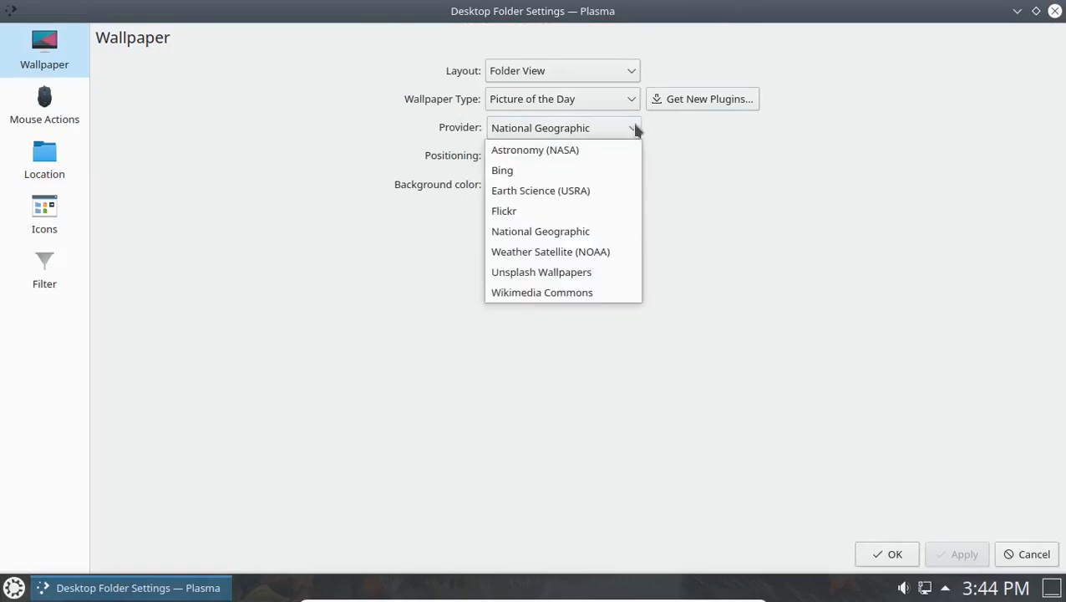
{"action": "left_click", "coordinate": [568, 255]}
{"action": "left_click", "coordinate": [961, 553]}
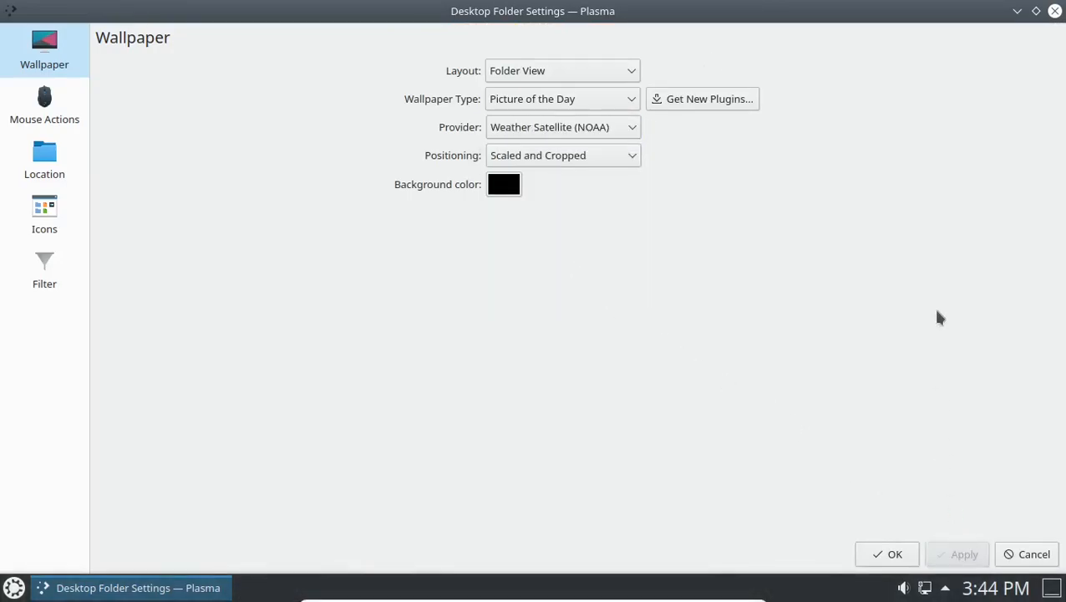
{"action": "left_click_drag", "start_coordinate": [508, 11], "coordinate": [243, 86]}
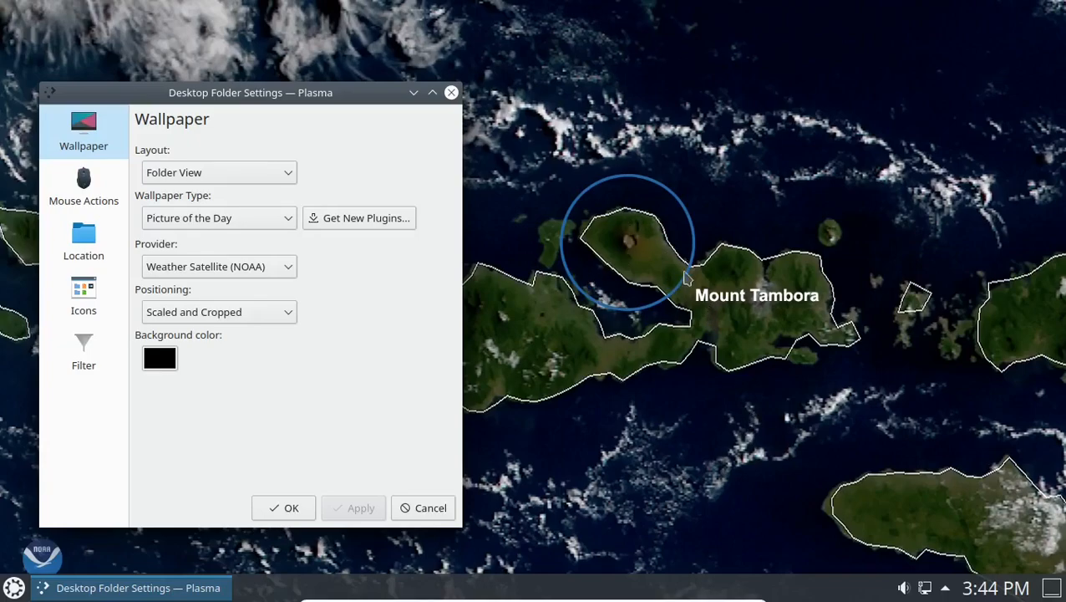
Switch the provider to Unsplash Wallpapers, apply it, and view the surfboard picture.
{"action": "left_click", "coordinate": [288, 266]}
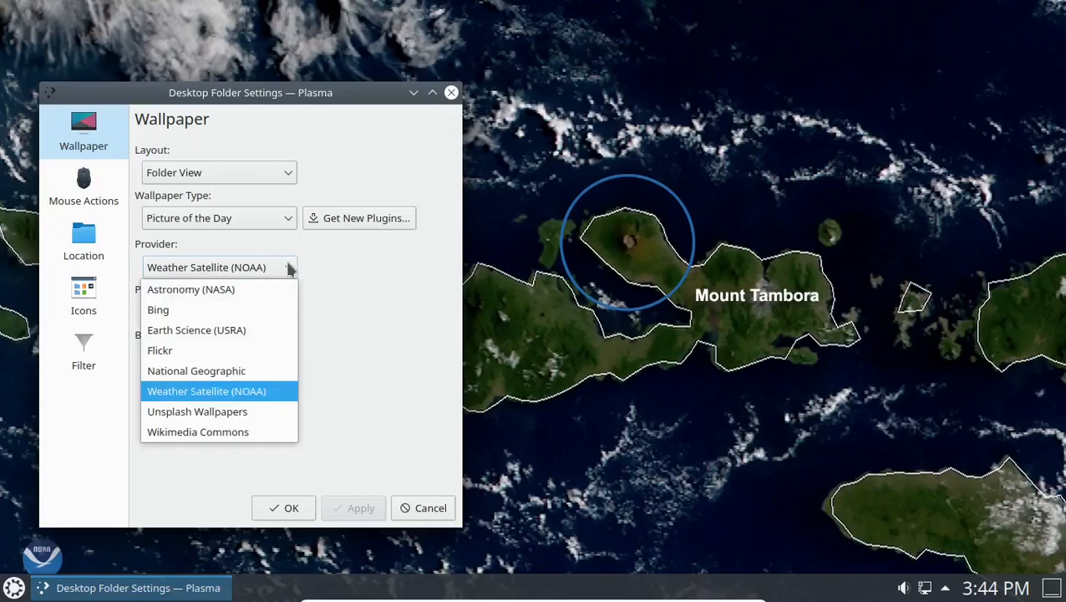
{"action": "left_click", "coordinate": [234, 411]}
{"action": "left_click", "coordinate": [358, 507]}
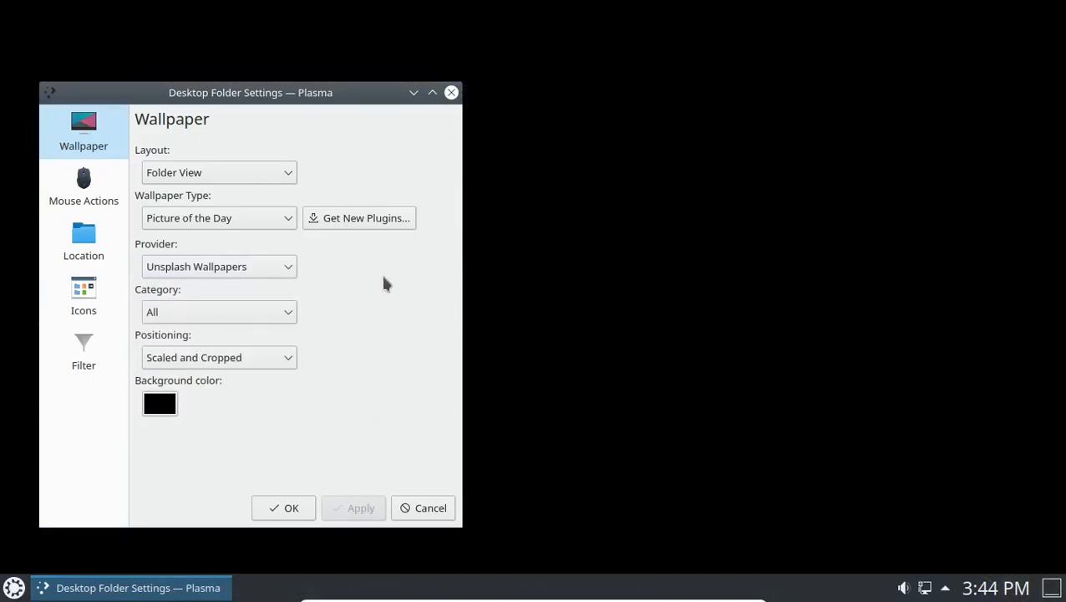
{"action": "left_click_drag", "start_coordinate": [302, 94], "coordinate": [307, 32]}
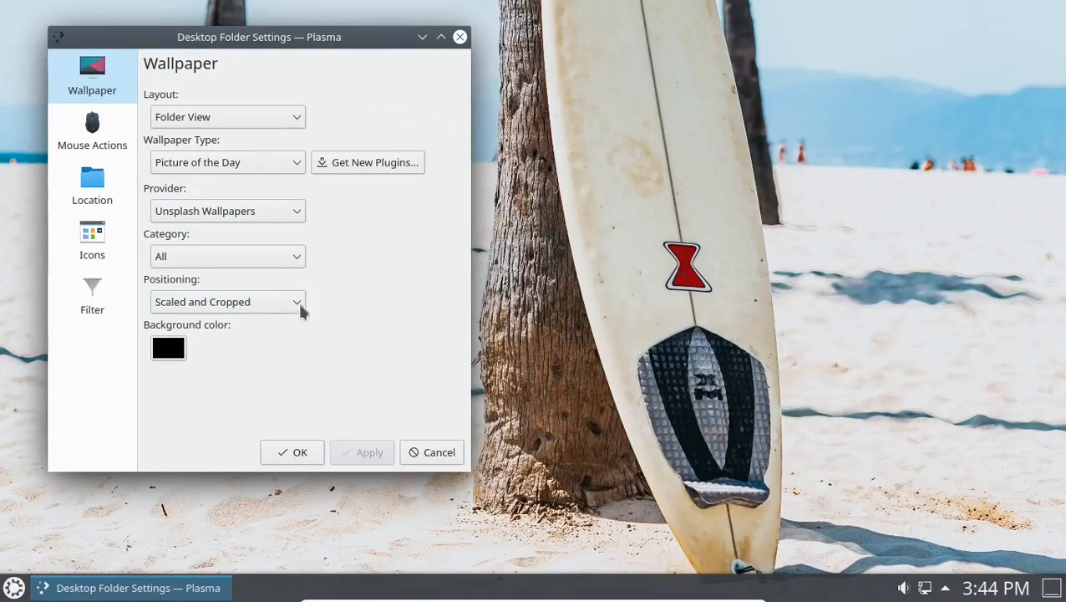
Set the Unsplash wallpaper category to Tumblr, apply, and preview the result.
{"action": "left_click", "coordinate": [294, 256]}
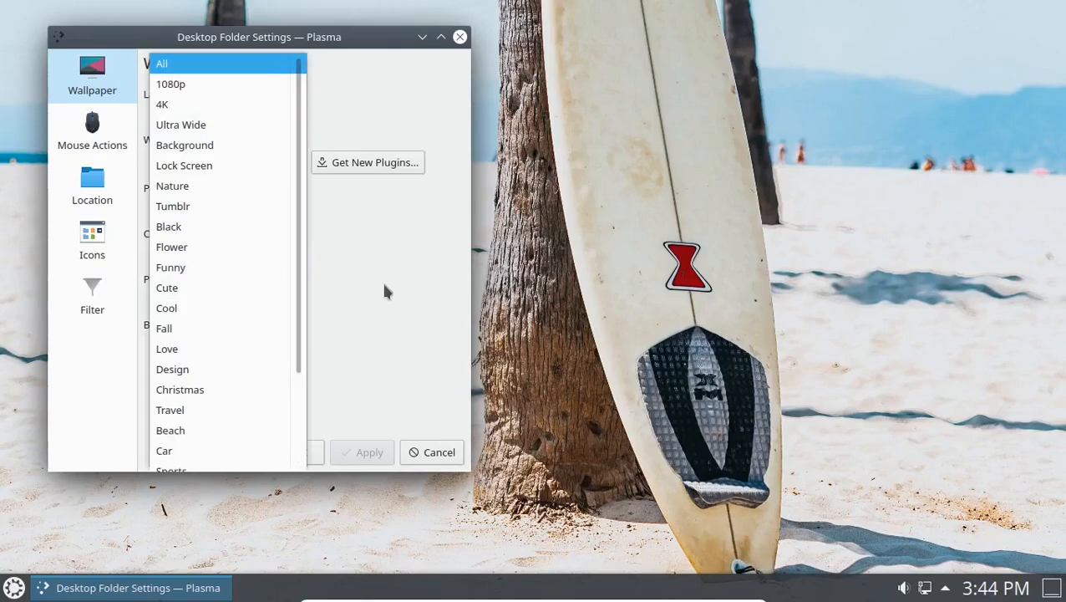
{"action": "left_click", "coordinate": [357, 311]}
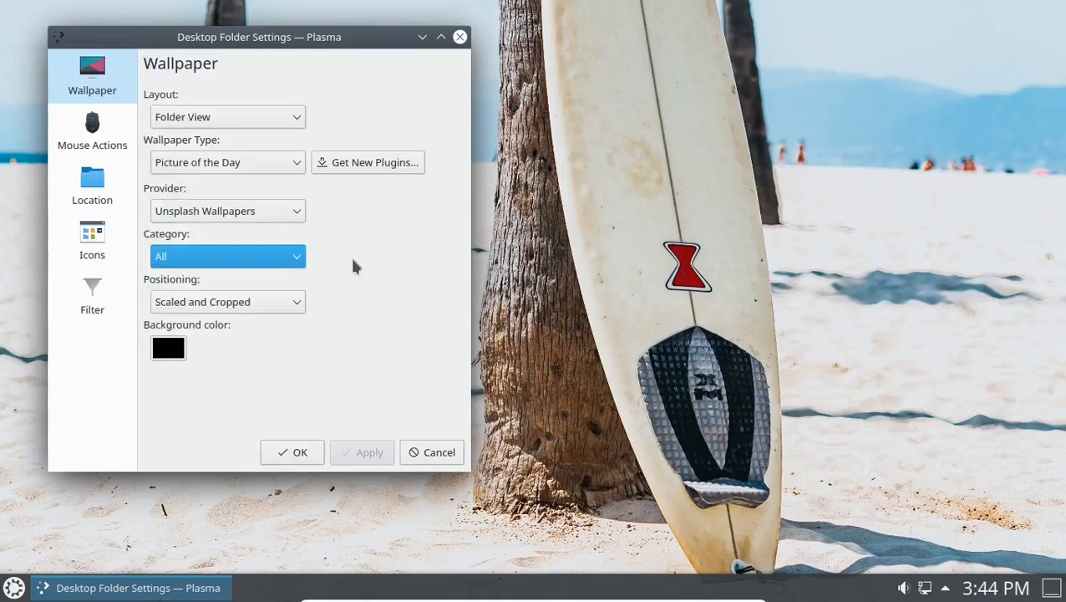
{"action": "left_click", "coordinate": [288, 261]}
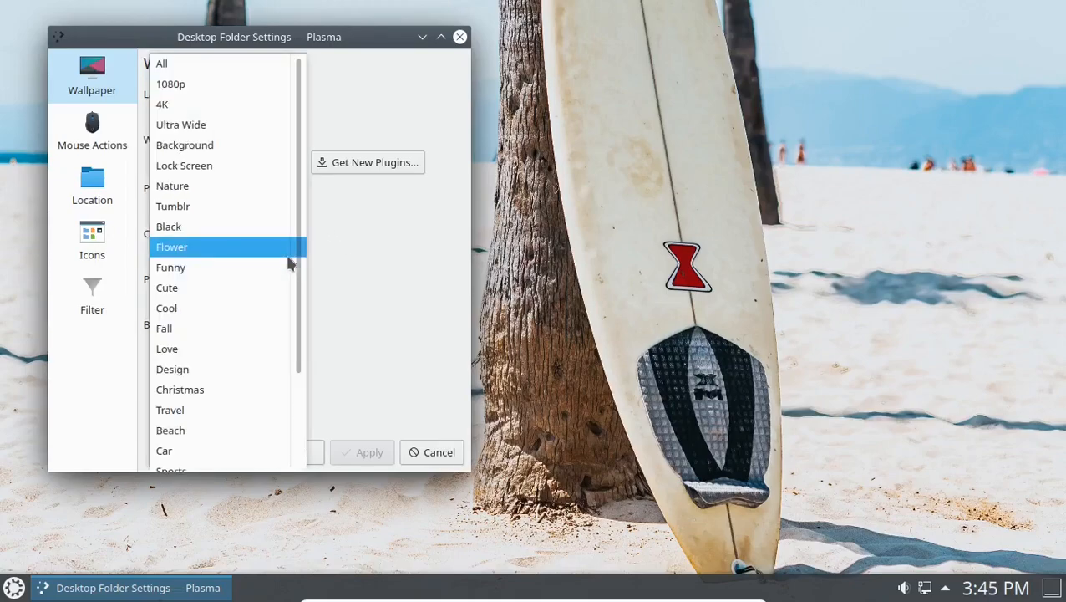
{"action": "scroll", "coordinate": [259, 237], "scroll_direction": "down", "scroll_amount": 2}
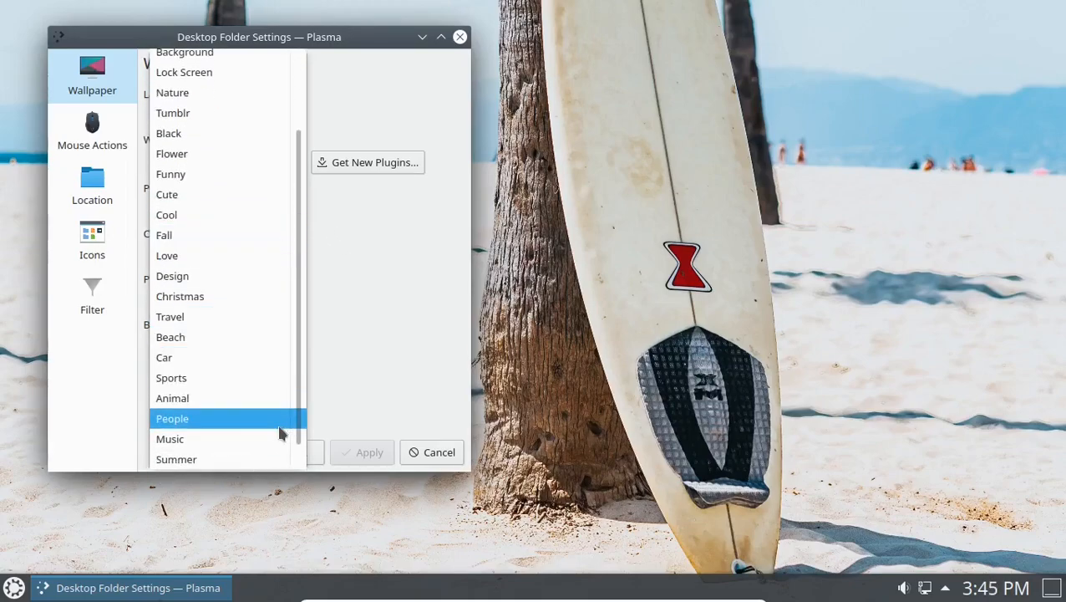
{"action": "scroll", "coordinate": [248, 431], "scroll_direction": "up", "scroll_amount": 2}
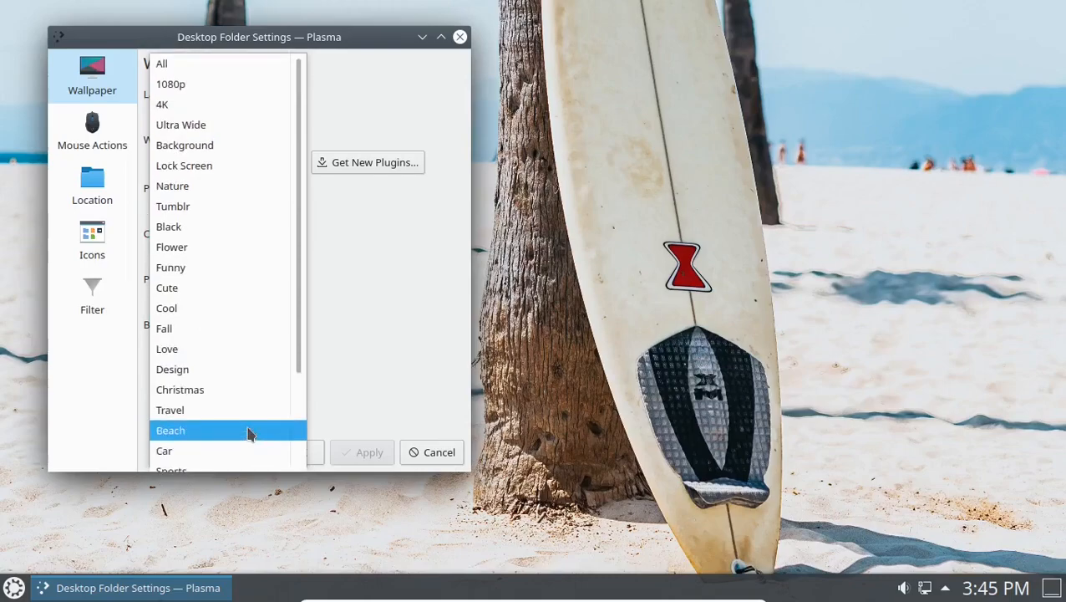
{"action": "left_click", "coordinate": [201, 213]}
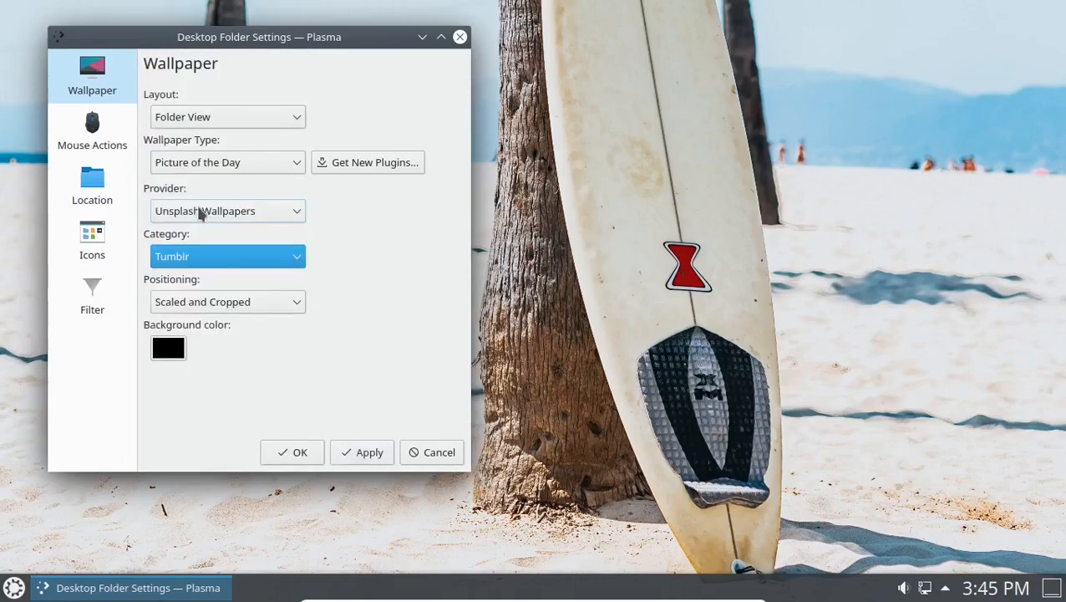
{"action": "left_click", "coordinate": [369, 452]}
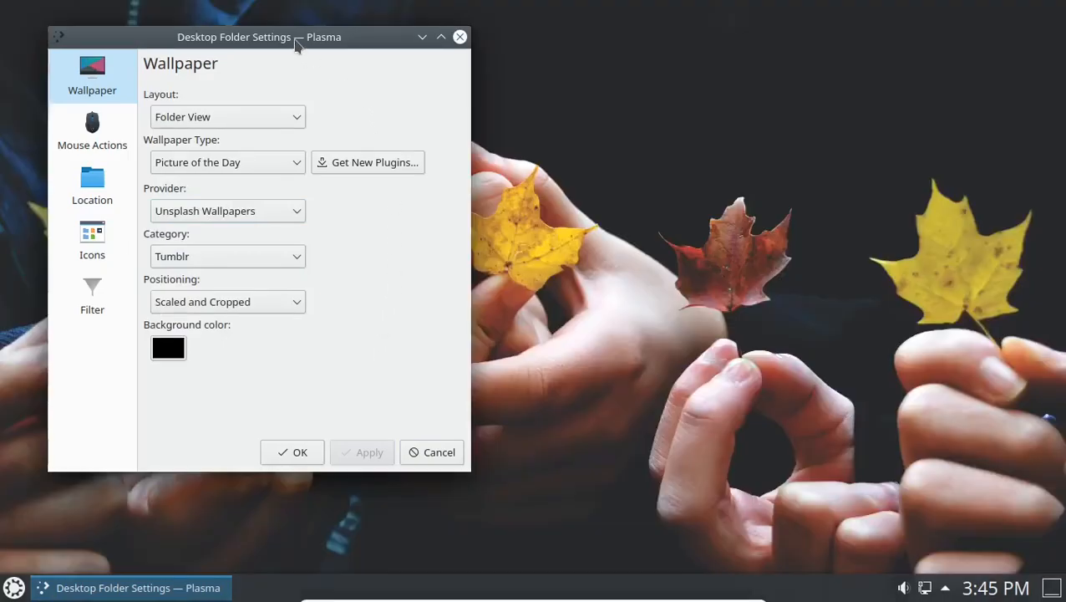
{"action": "left_click_drag", "start_coordinate": [295, 41], "coordinate": [253, 34]}
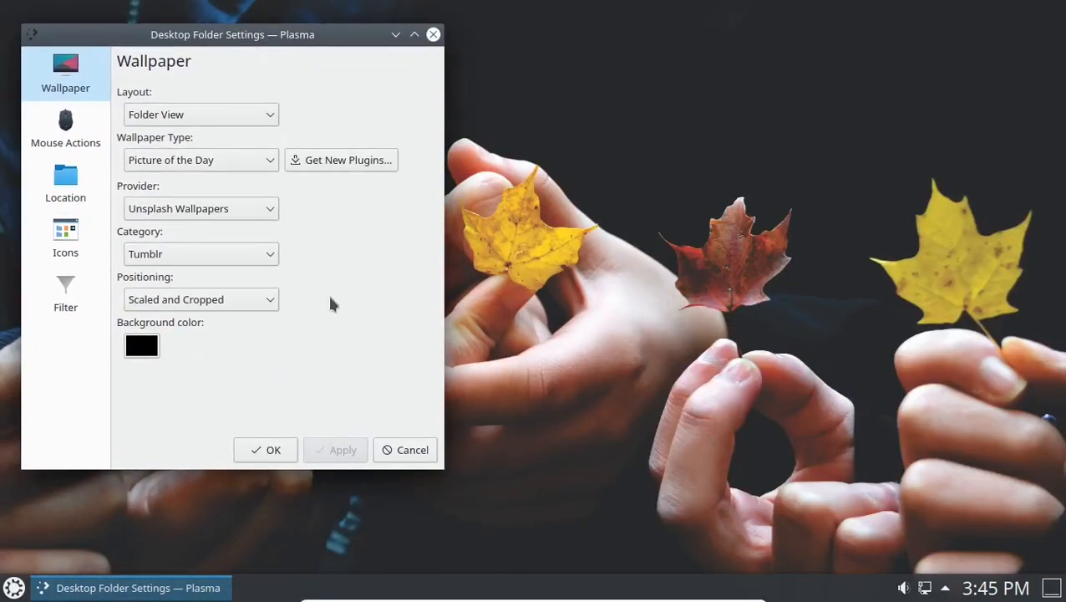
Change the Unsplash category to 4K and apply, showing the surfer inside a wave.
{"action": "left_click", "coordinate": [272, 260]}
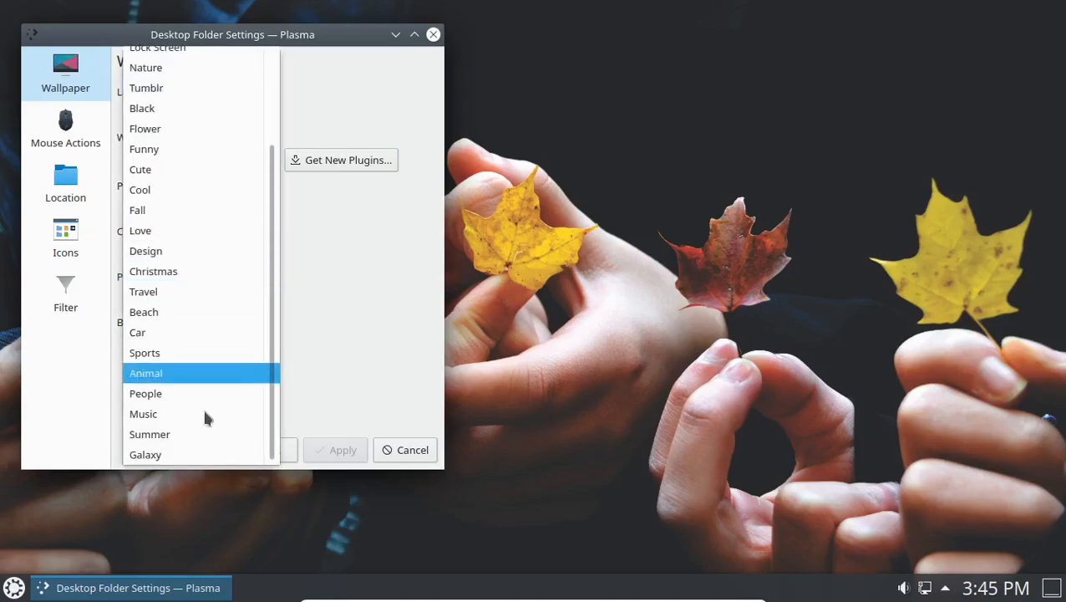
{"action": "scroll", "coordinate": [159, 312], "scroll_direction": "up", "scroll_amount": 3}
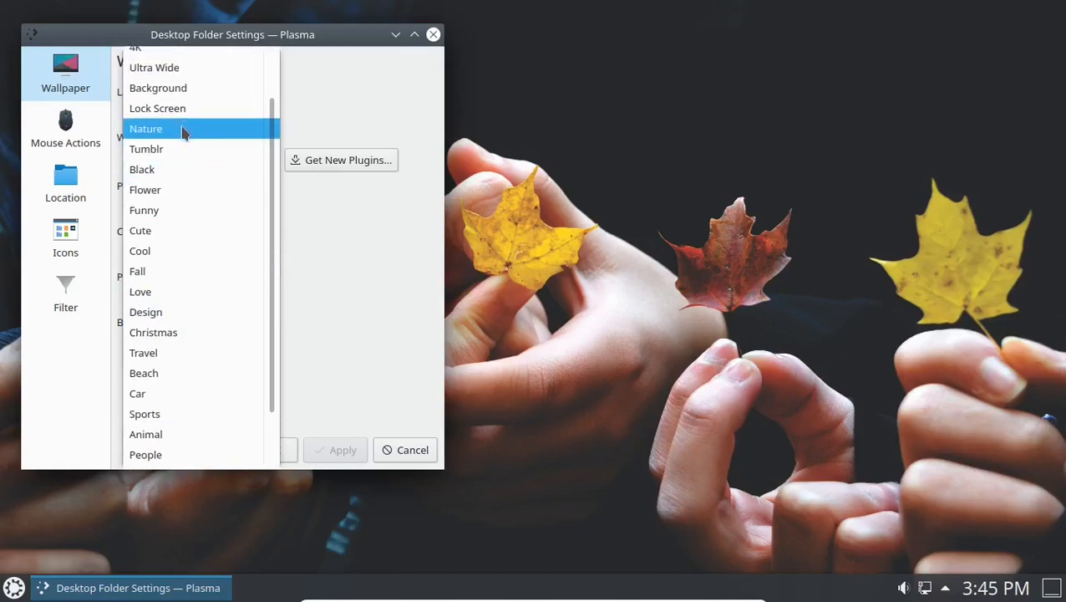
{"action": "scroll", "coordinate": [171, 92], "scroll_direction": "up", "scroll_amount": 1}
{"action": "scroll", "coordinate": [167, 83], "scroll_direction": "up", "scroll_amount": 1}
{"action": "left_click", "coordinate": [172, 62]}
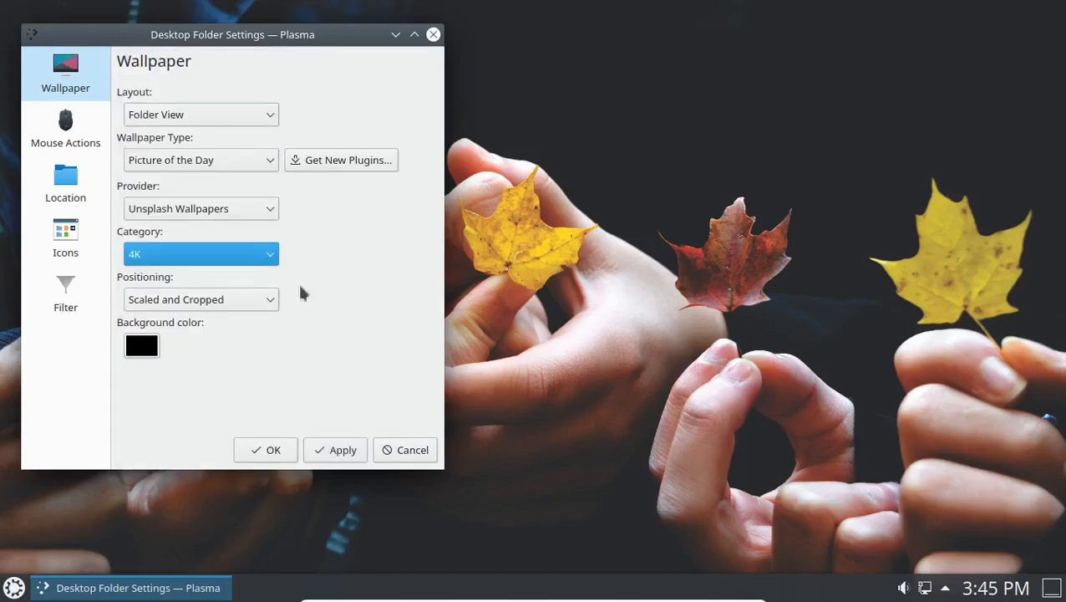
{"action": "left_click", "coordinate": [342, 452]}
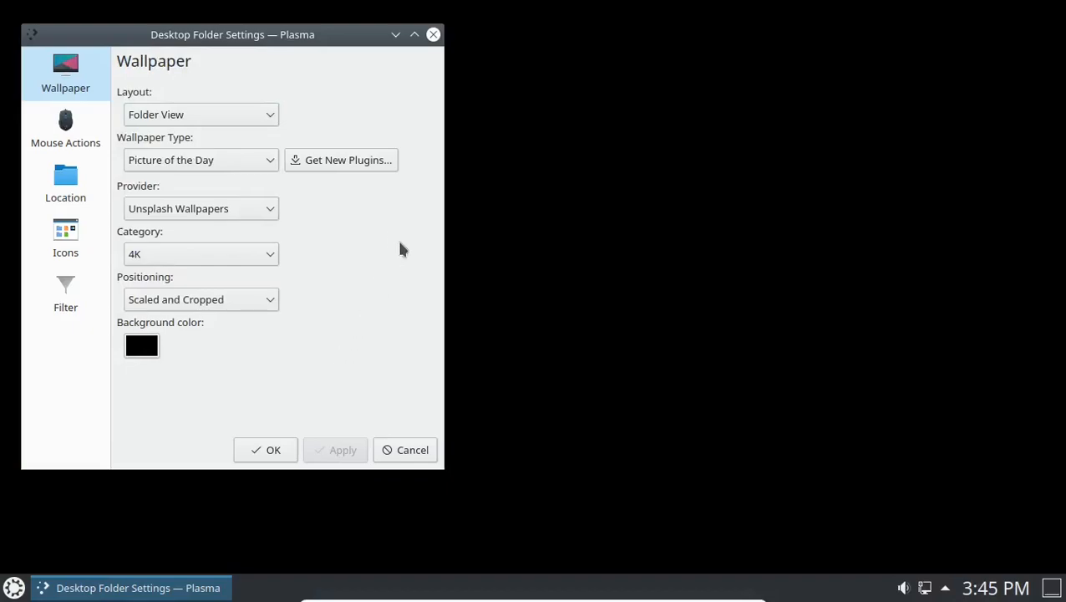
{"action": "left_click_drag", "start_coordinate": [277, 40], "coordinate": [351, 30]}
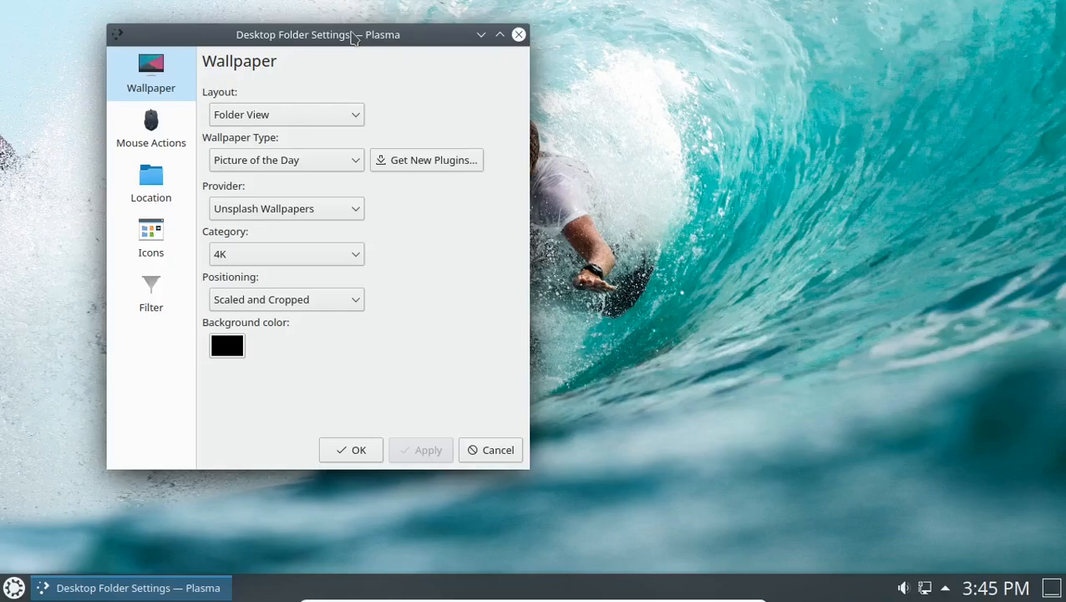
{"action": "left_click_drag", "start_coordinate": [368, 44], "coordinate": [261, 75]}
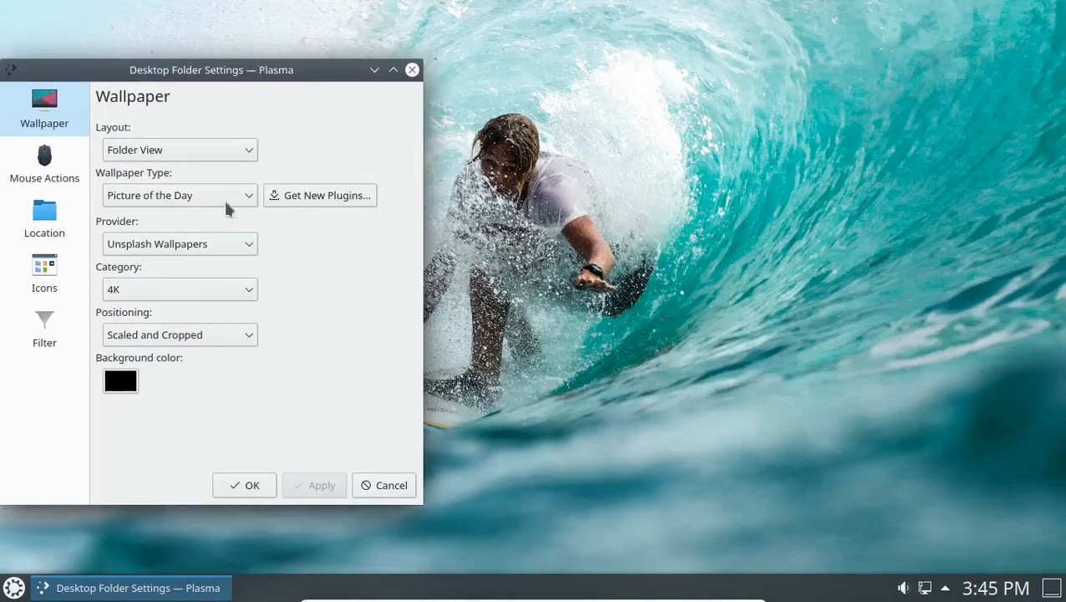
Apply Wikimedia Commons as the provider, preview the cliff picture, and confirm with OK.
{"action": "left_click", "coordinate": [248, 244]}
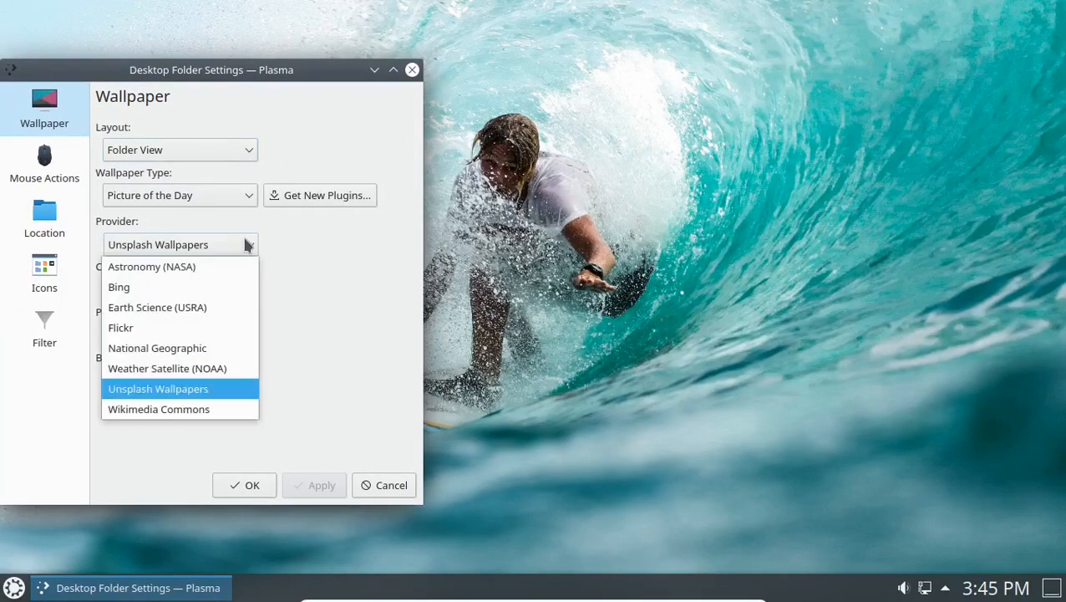
{"action": "left_click", "coordinate": [180, 413]}
{"action": "left_click", "coordinate": [310, 487]}
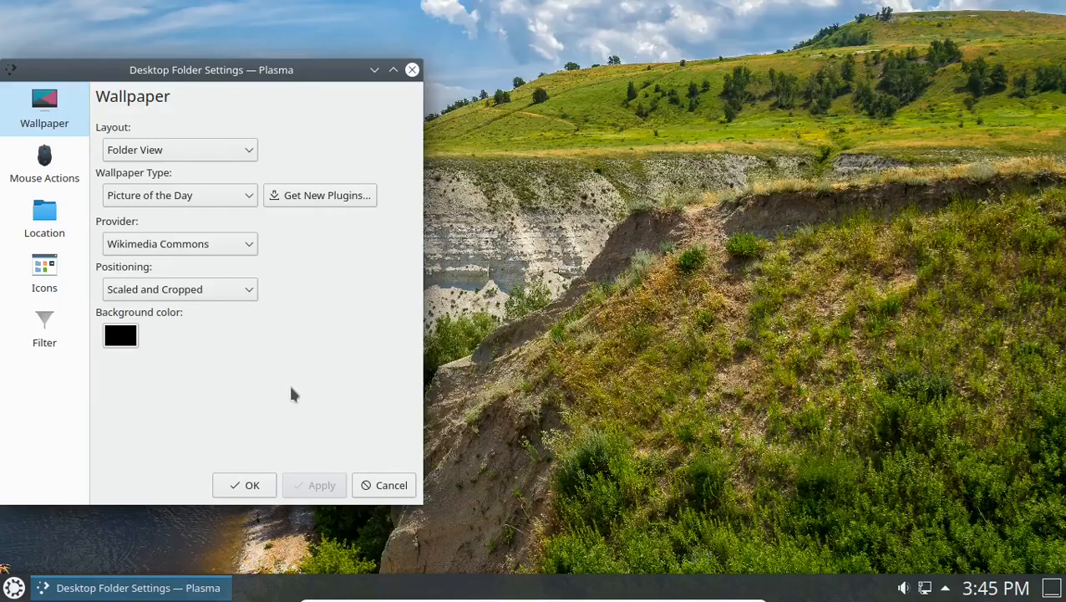
{"action": "left_click_drag", "start_coordinate": [247, 67], "coordinate": [380, 37]}
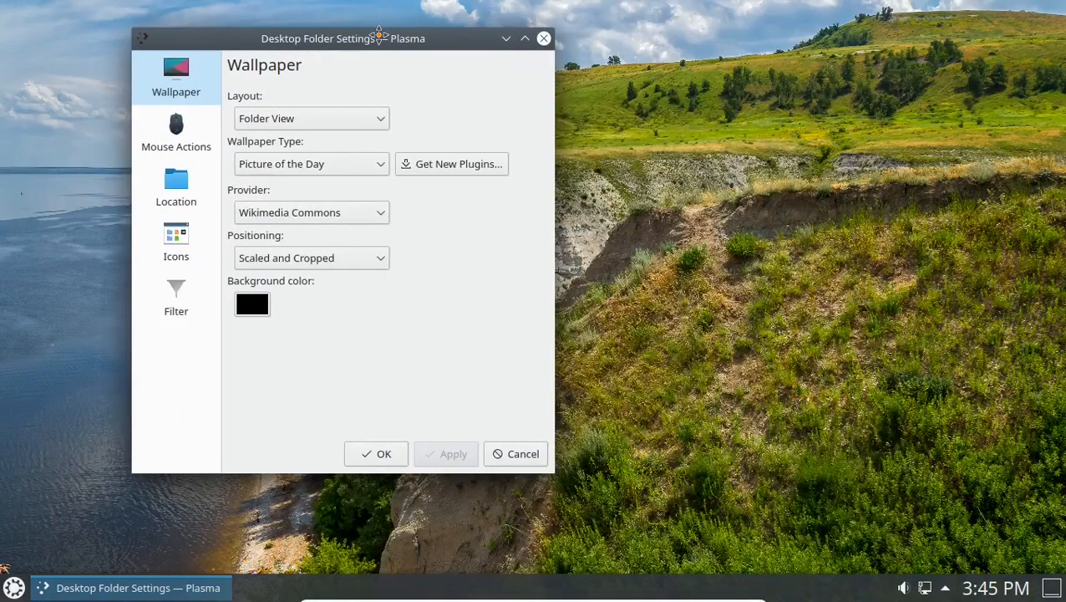
{"action": "left_click", "coordinate": [372, 453]}
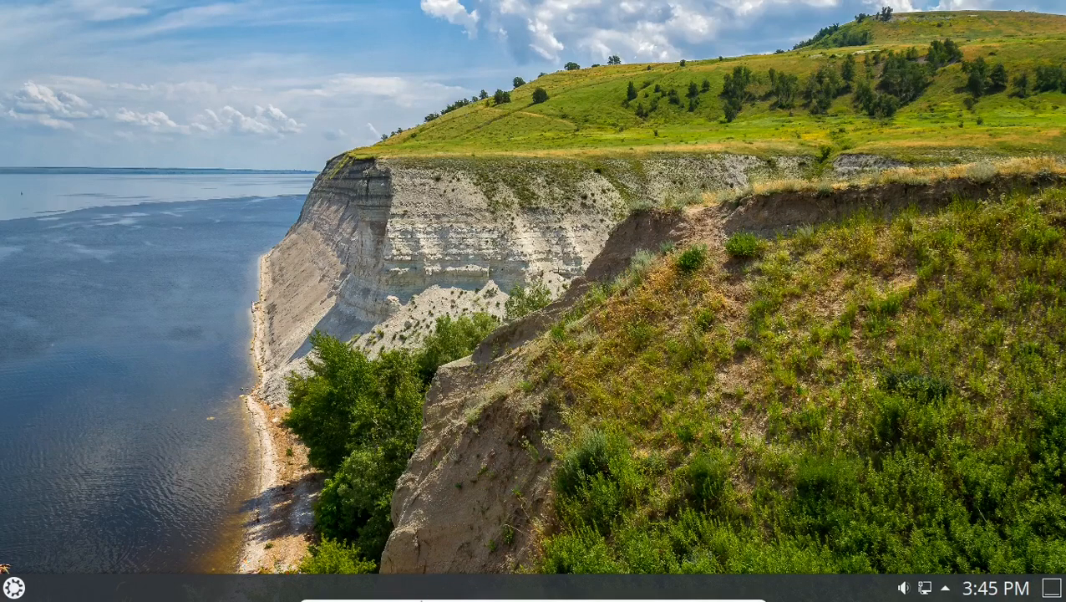
{"action": "right_click", "coordinate": [562, 201]}
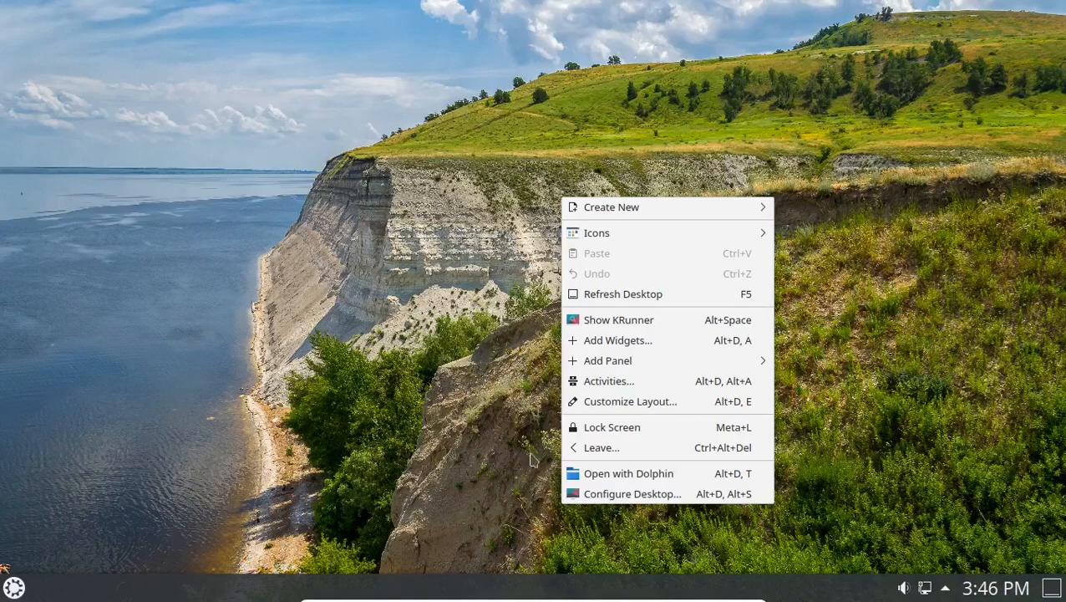
{"action": "left_click", "coordinate": [597, 493]}
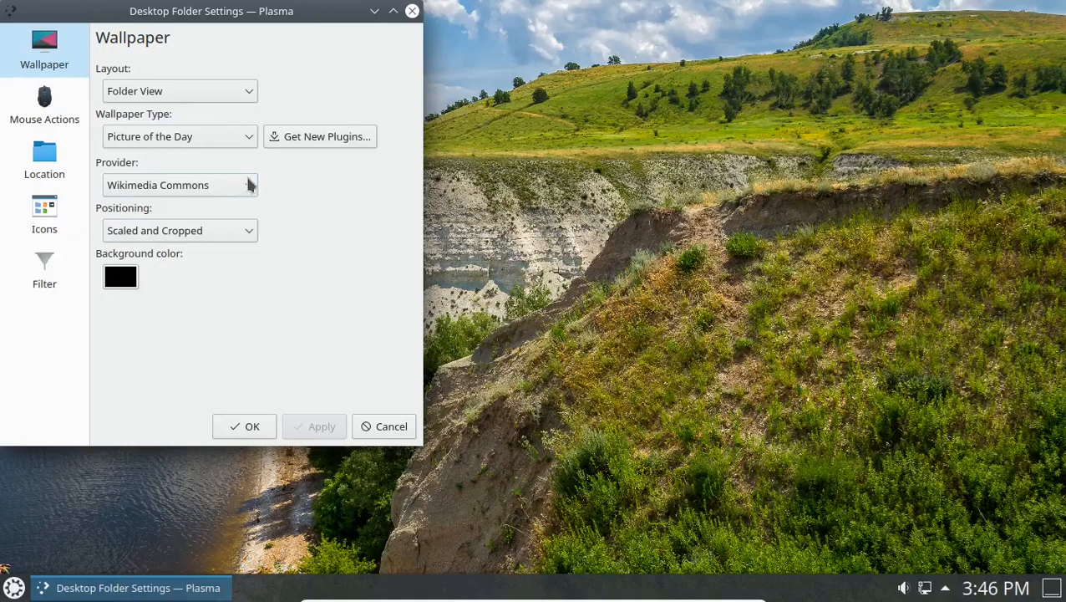
{"action": "left_click", "coordinate": [37, 107]}
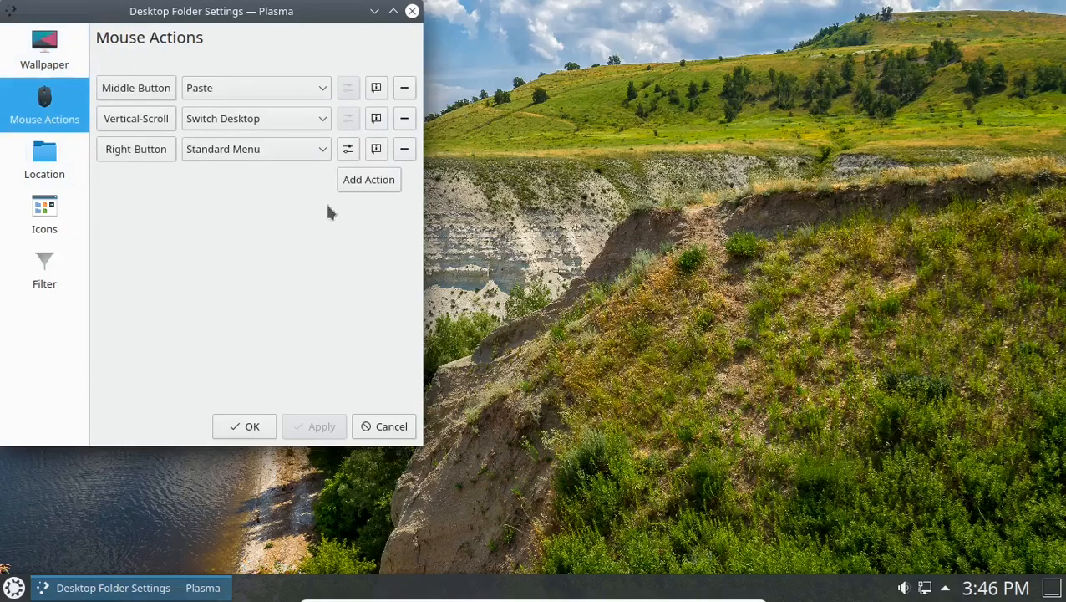
{"action": "left_click", "coordinate": [43, 166]}
{"action": "left_click", "coordinate": [41, 215]}
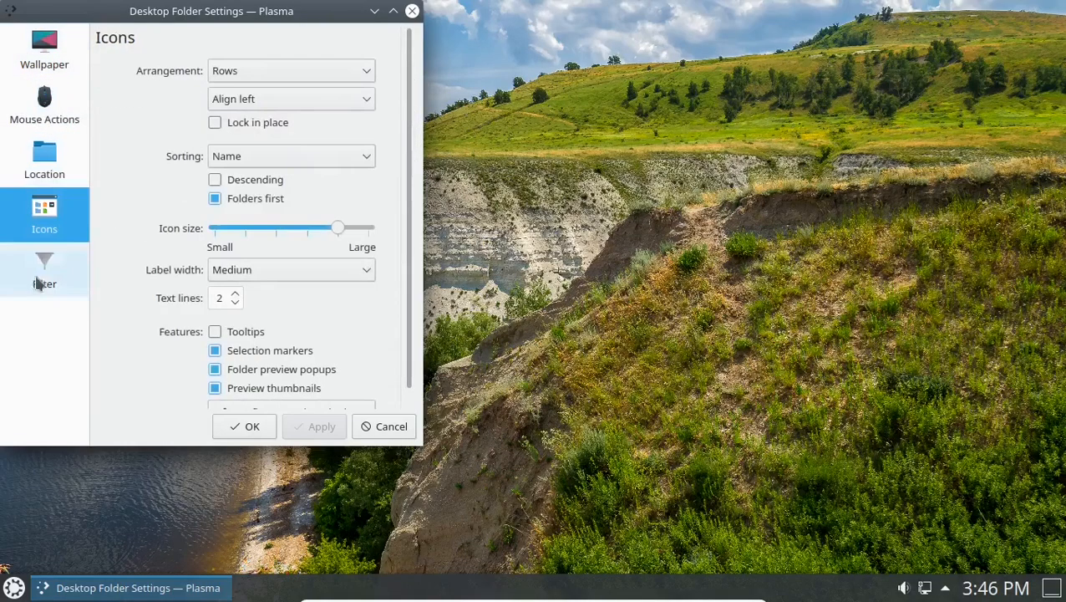
{"action": "left_click", "coordinate": [393, 10]}
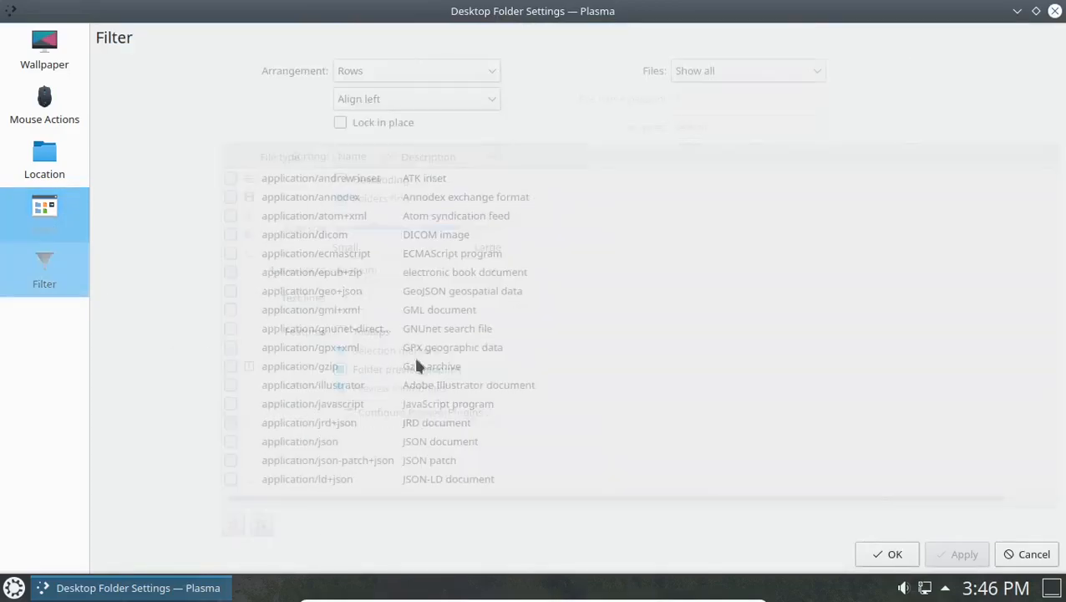
{"action": "left_click", "coordinate": [1055, 11]}
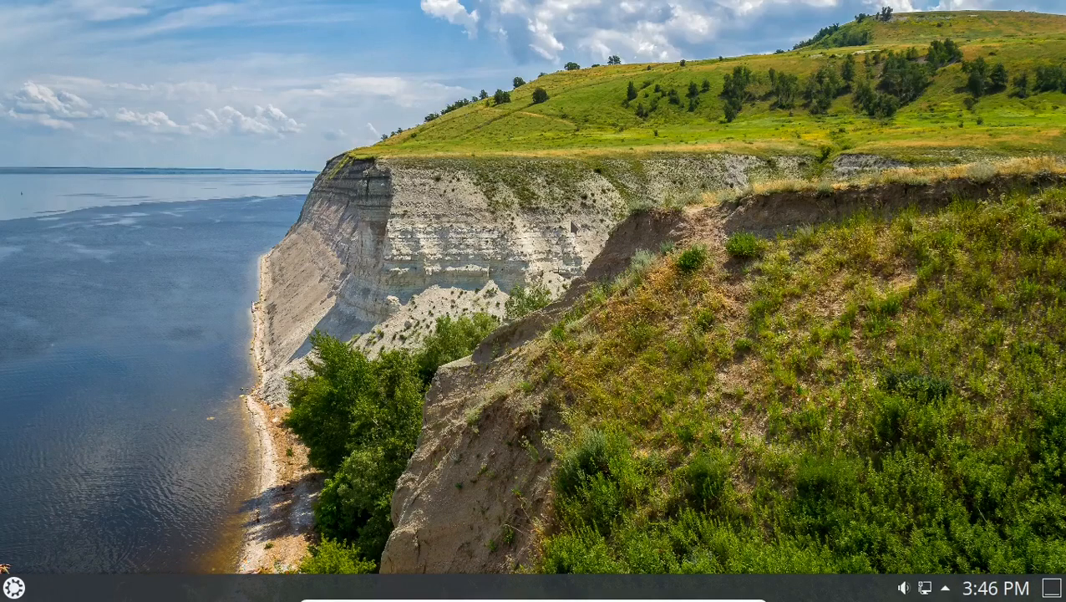
Enter panel edit mode and move the panel to the left screen edge.
{"action": "right_click", "coordinate": [544, 588]}
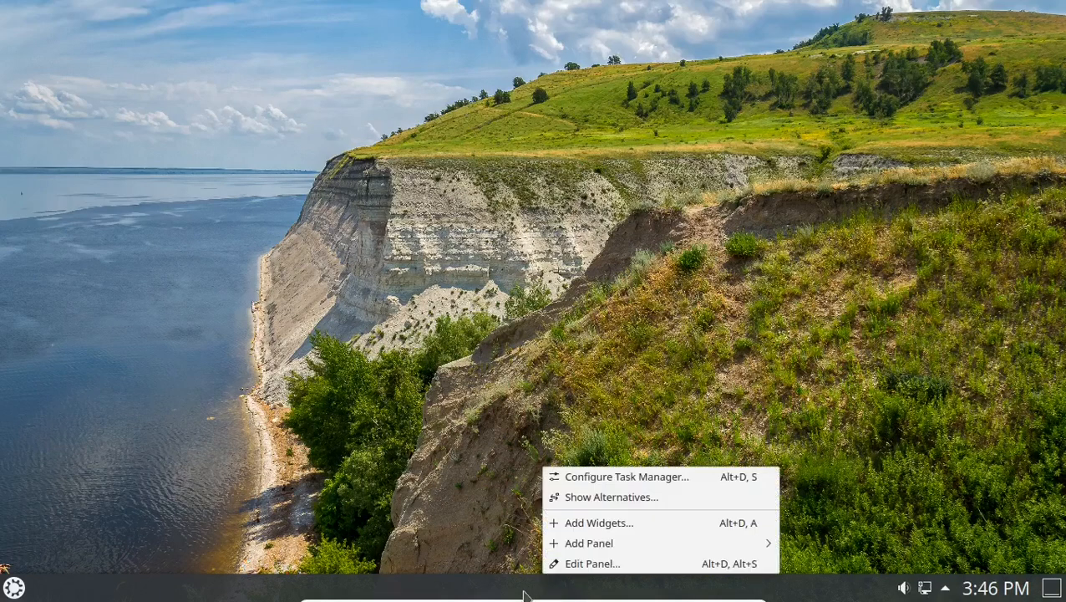
{"action": "left_click", "coordinate": [572, 565]}
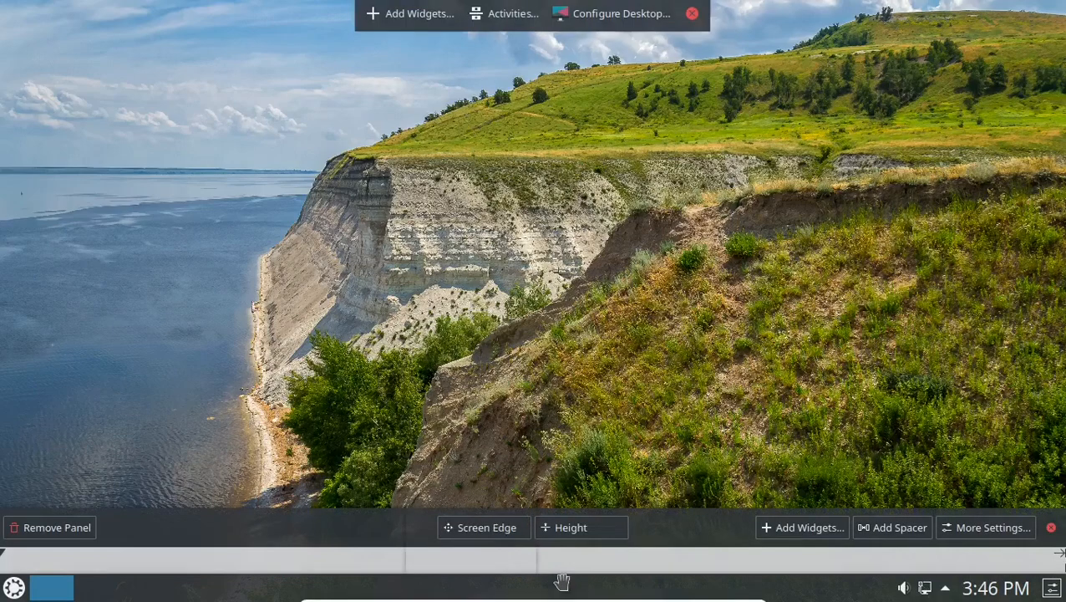
{"action": "mouse_move", "coordinate": [562, 582]}
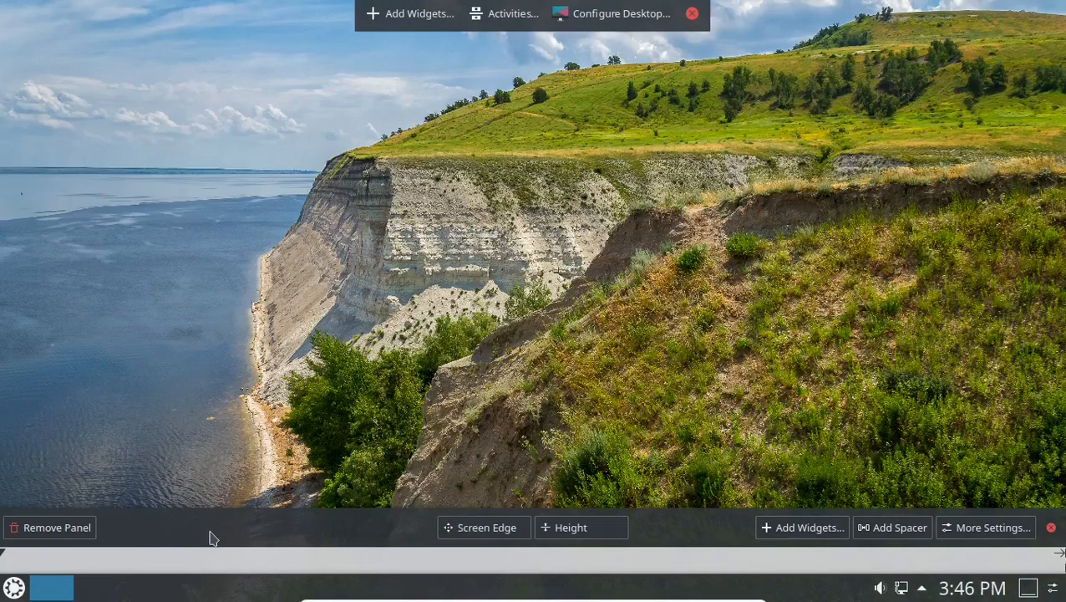
{"action": "left_click_drag", "start_coordinate": [486, 526], "coordinate": [96, 293]}
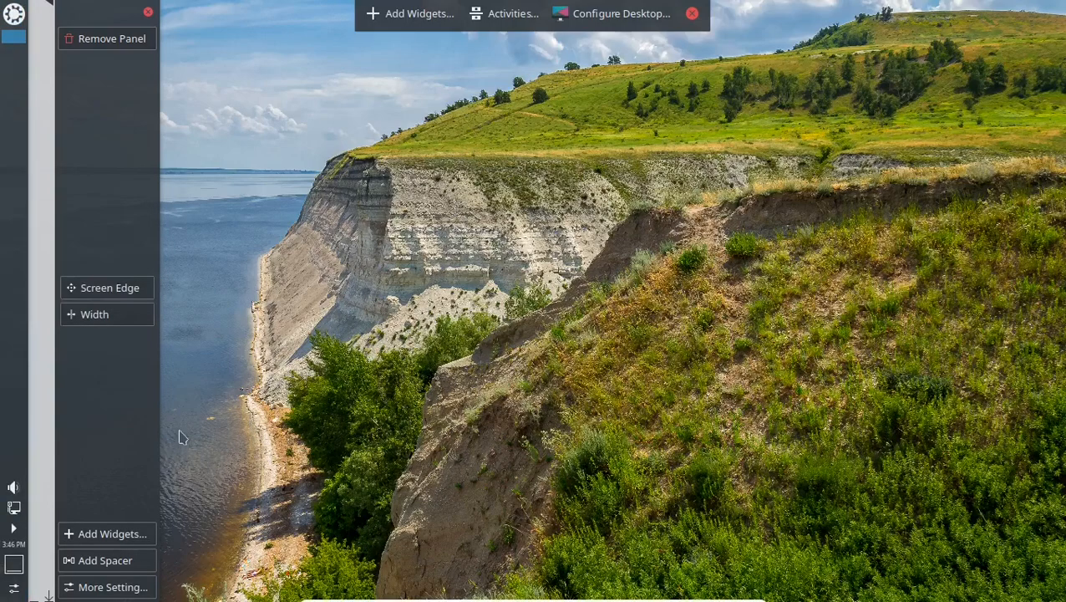
Drag the Task Manager out onto the desktop, then move the panel to the top edge.
{"action": "mouse_move", "coordinate": [14, 13]}
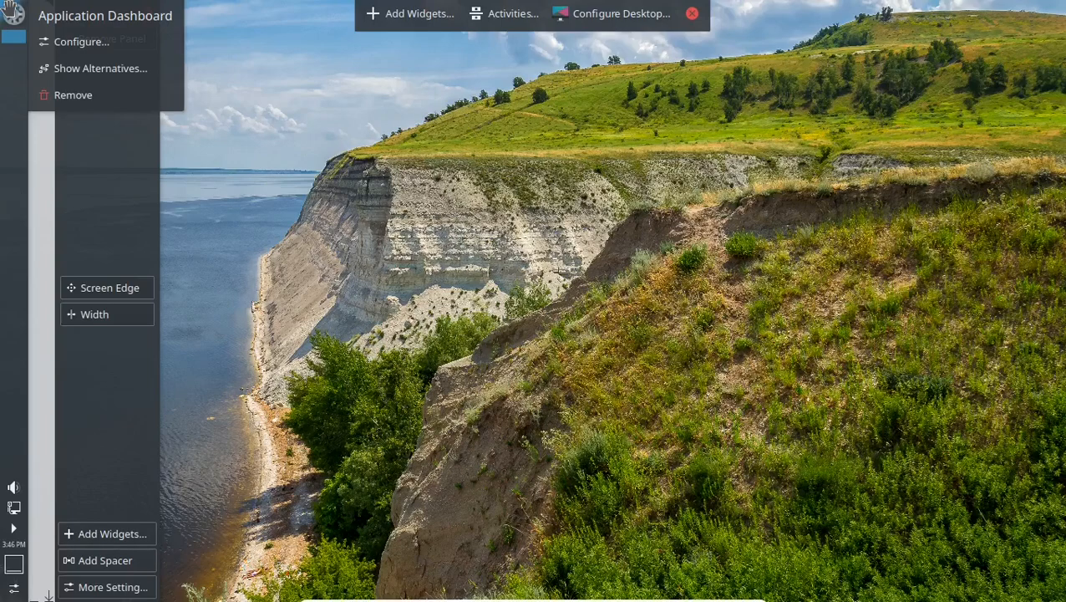
{"action": "mouse_move", "coordinate": [14, 260]}
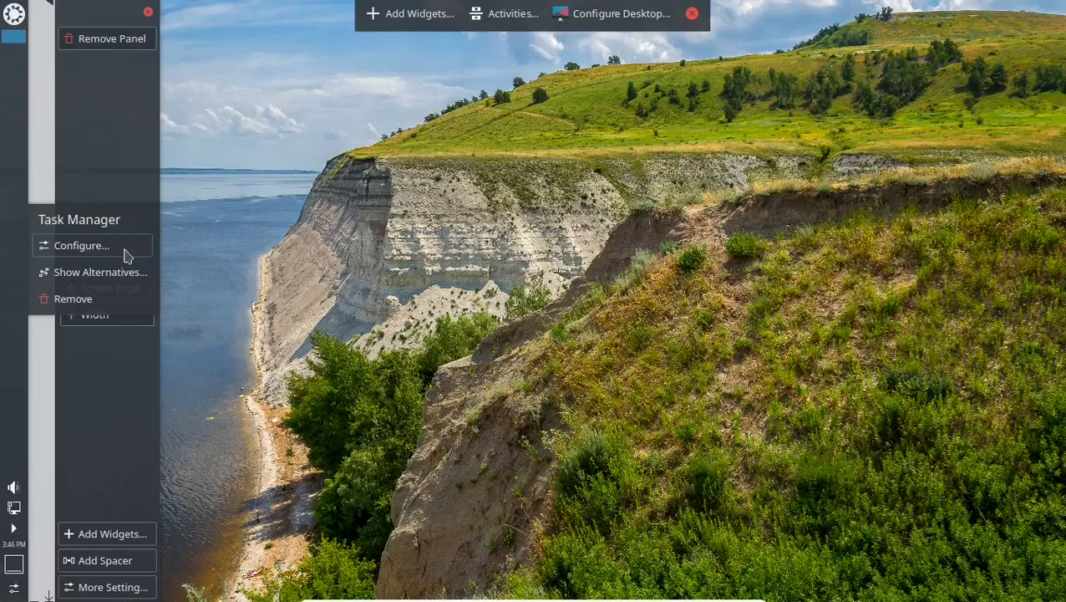
{"action": "left_click_drag", "start_coordinate": [25, 149], "coordinate": [523, 284]}
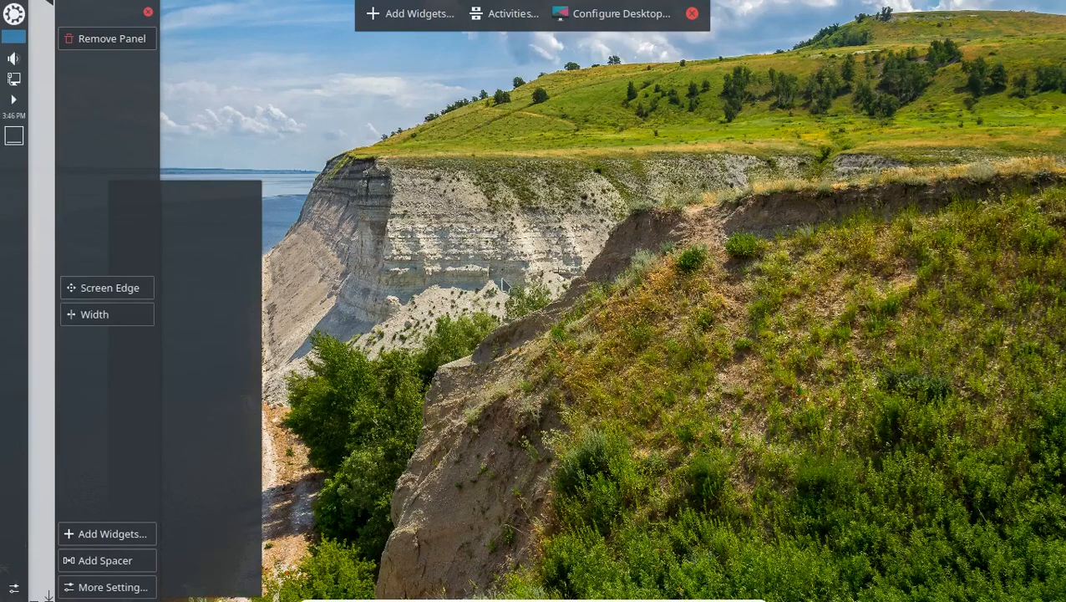
{"action": "left_click_drag", "start_coordinate": [104, 286], "coordinate": [1064, 271]}
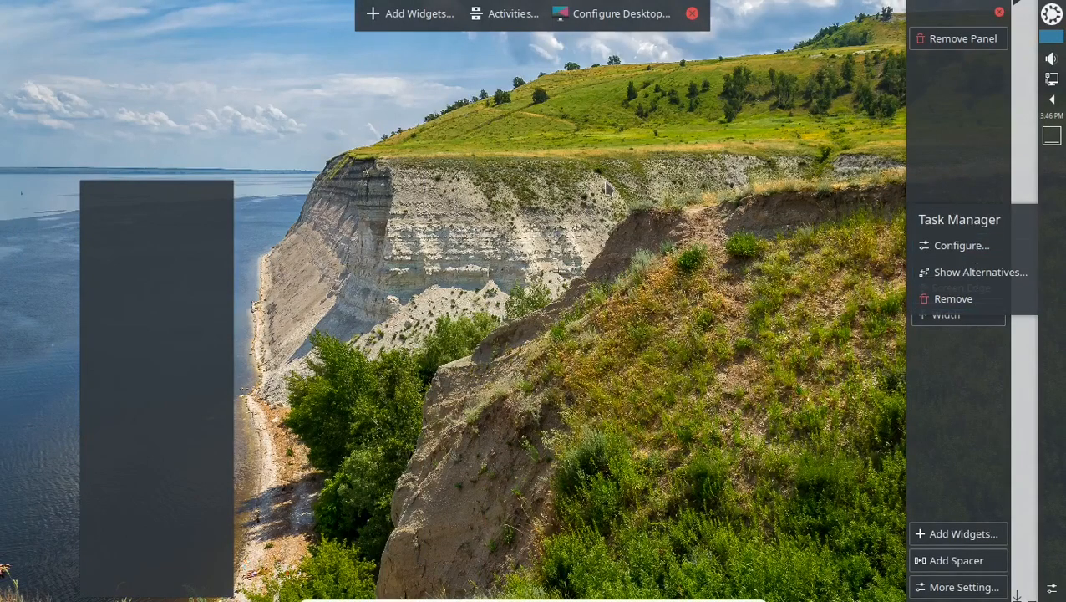
{"action": "left_click_drag", "start_coordinate": [957, 286], "coordinate": [434, 144]}
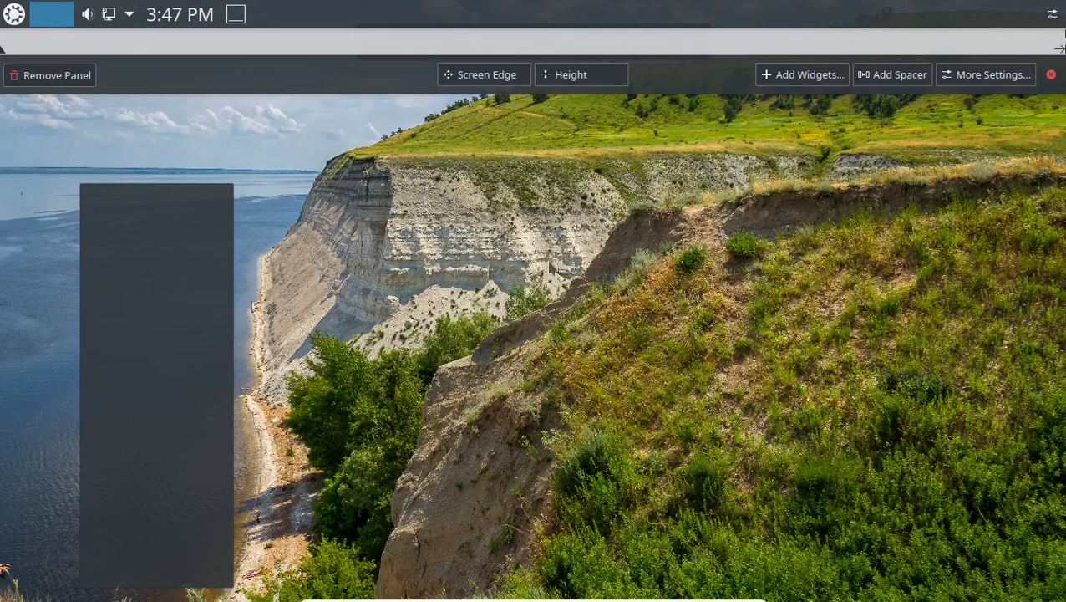
Exit panel and layout editing, then launch VLC media player from the launcher.
{"action": "left_click", "coordinate": [644, 224]}
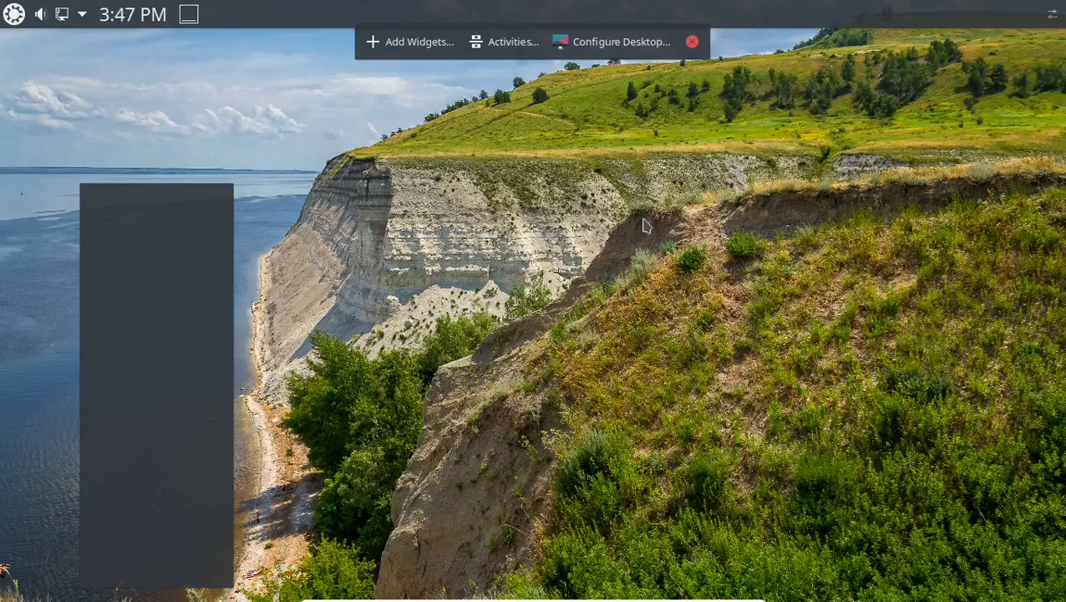
{"action": "left_click", "coordinate": [692, 43]}
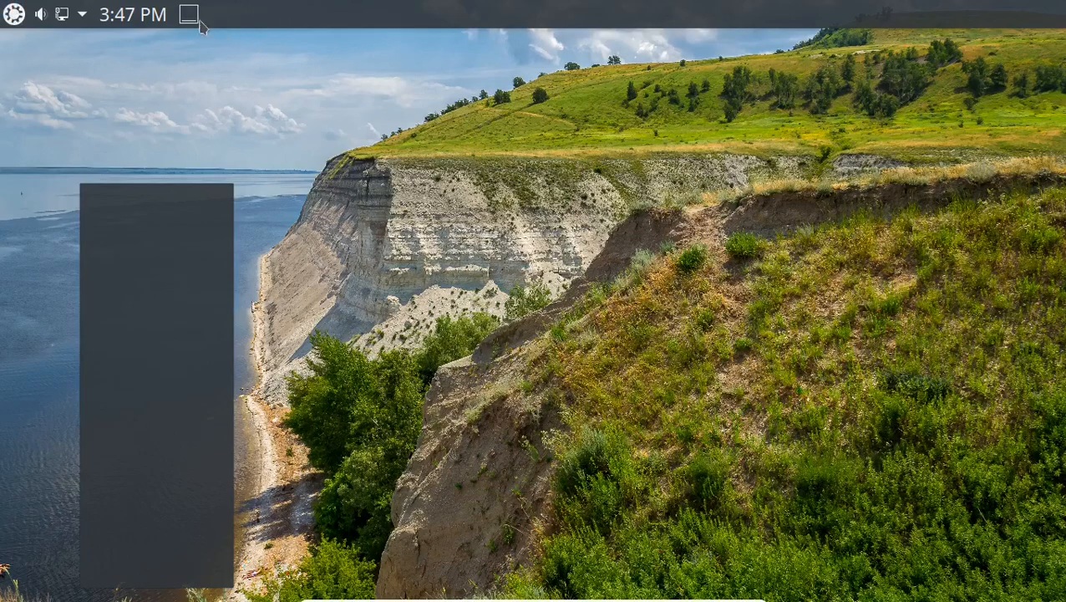
{"action": "left_click", "coordinate": [14, 15]}
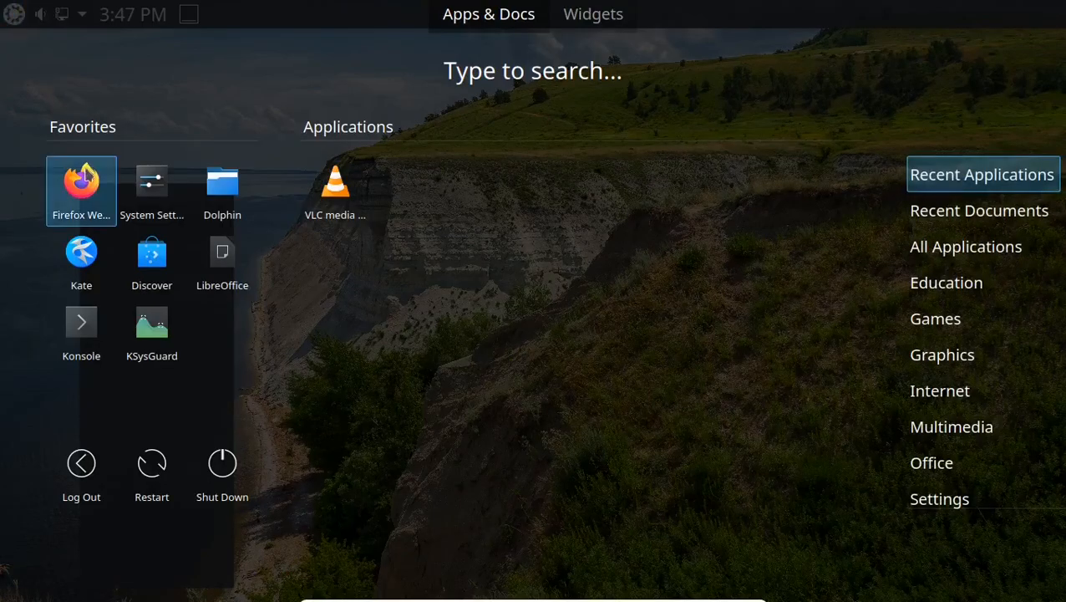
{"action": "left_click", "coordinate": [339, 188]}
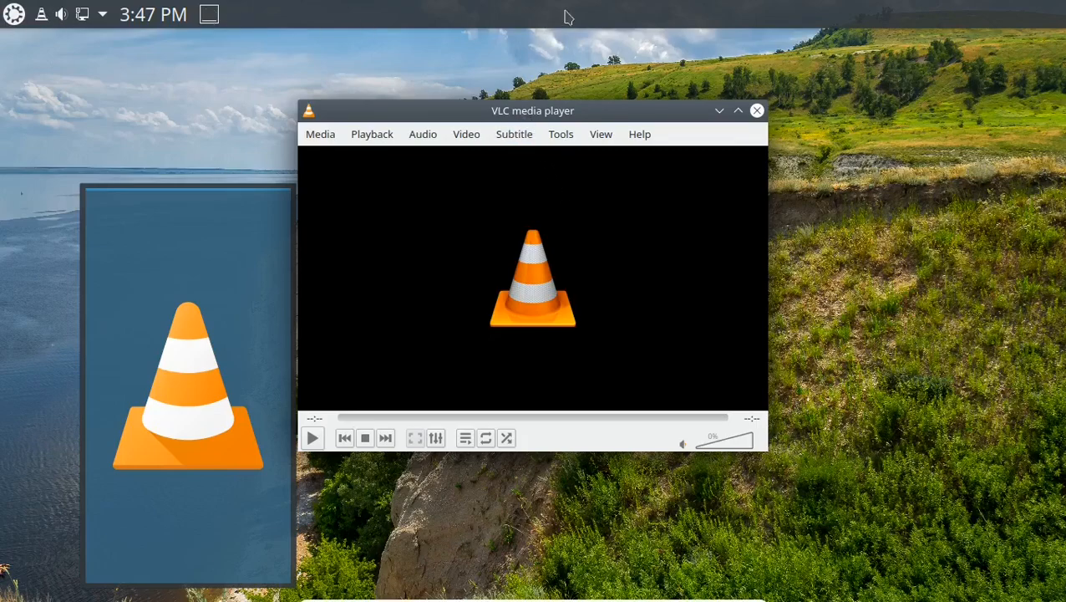
Launch Dolphin, move its window right, and drag the Task Manager back into the top panel.
{"action": "left_click", "coordinate": [17, 13]}
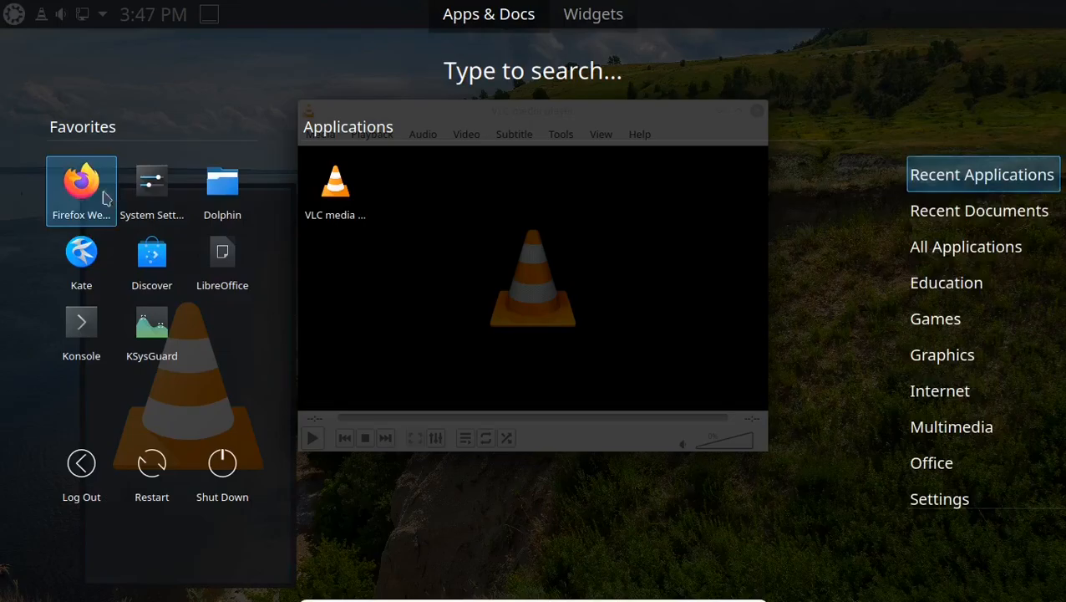
{"action": "left_click", "coordinate": [220, 184]}
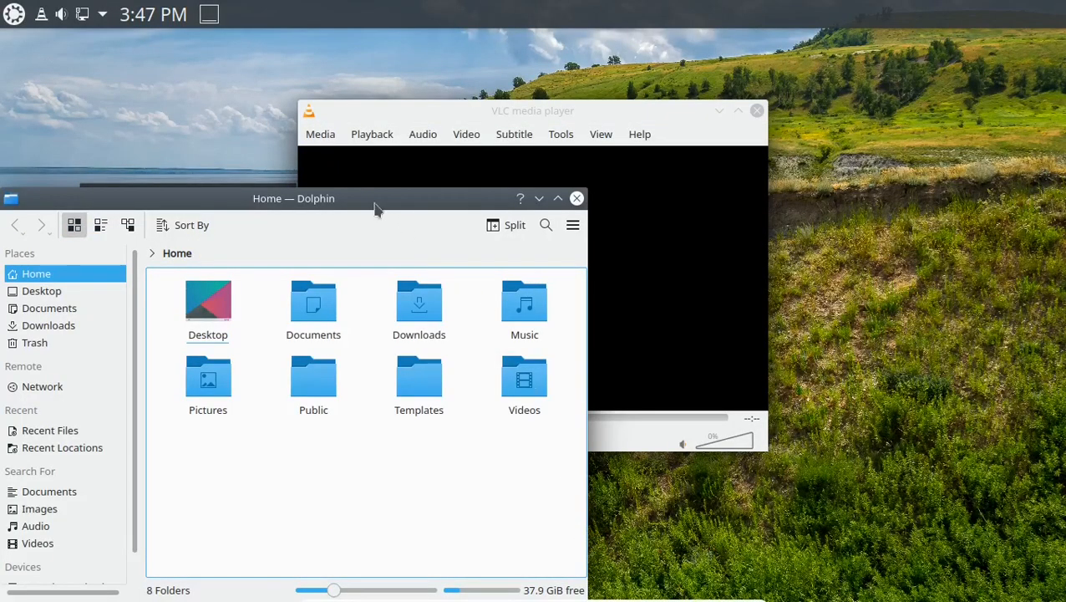
{"action": "left_click_drag", "start_coordinate": [374, 209], "coordinate": [808, 96]}
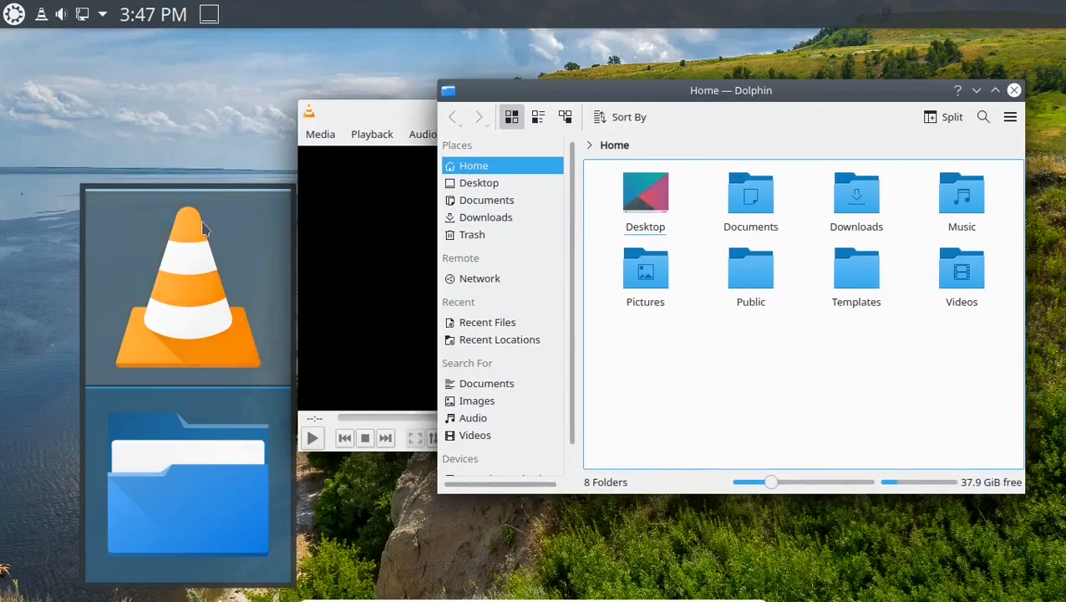
{"action": "mouse_move", "coordinate": [214, 256]}
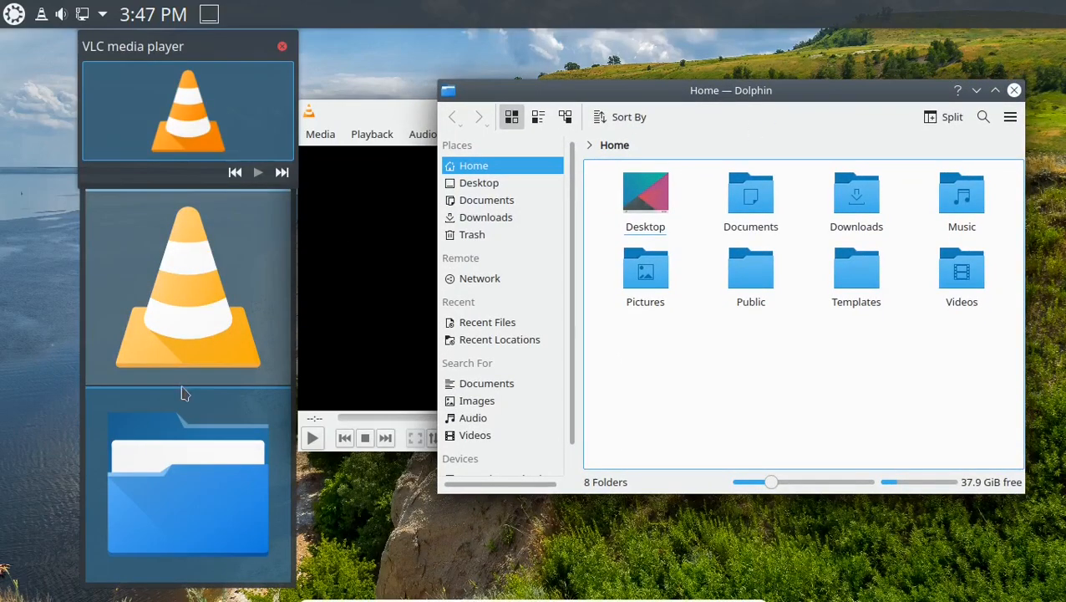
{"action": "mouse_move", "coordinate": [180, 445]}
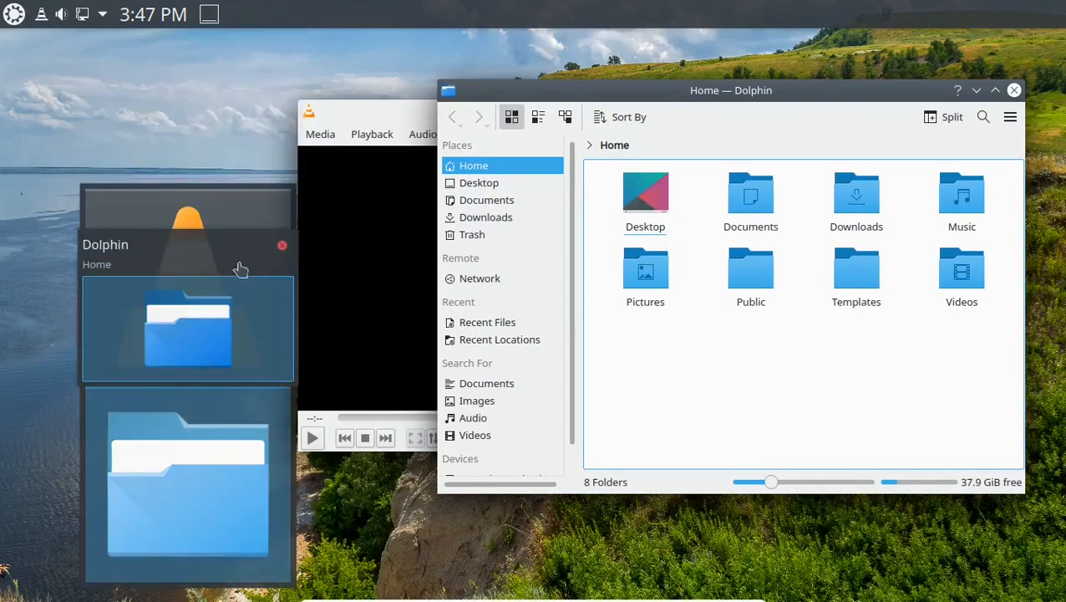
{"action": "left_click_drag", "start_coordinate": [156, 443], "coordinate": [420, 10]}
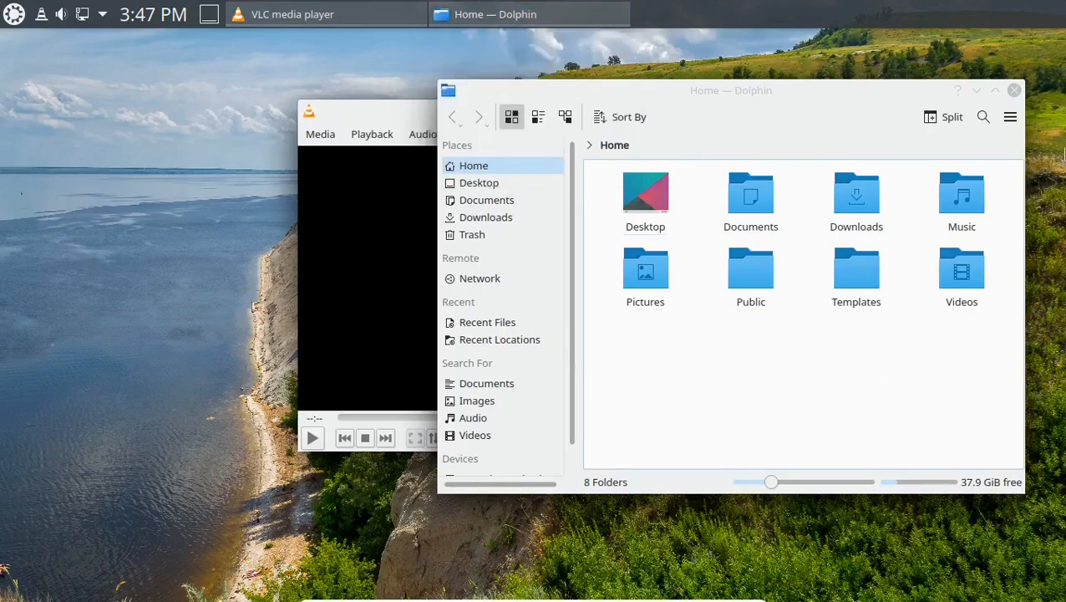
Move the panel from the top to the bottom screen edge and finish editing.
{"action": "right_click", "coordinate": [765, 13]}
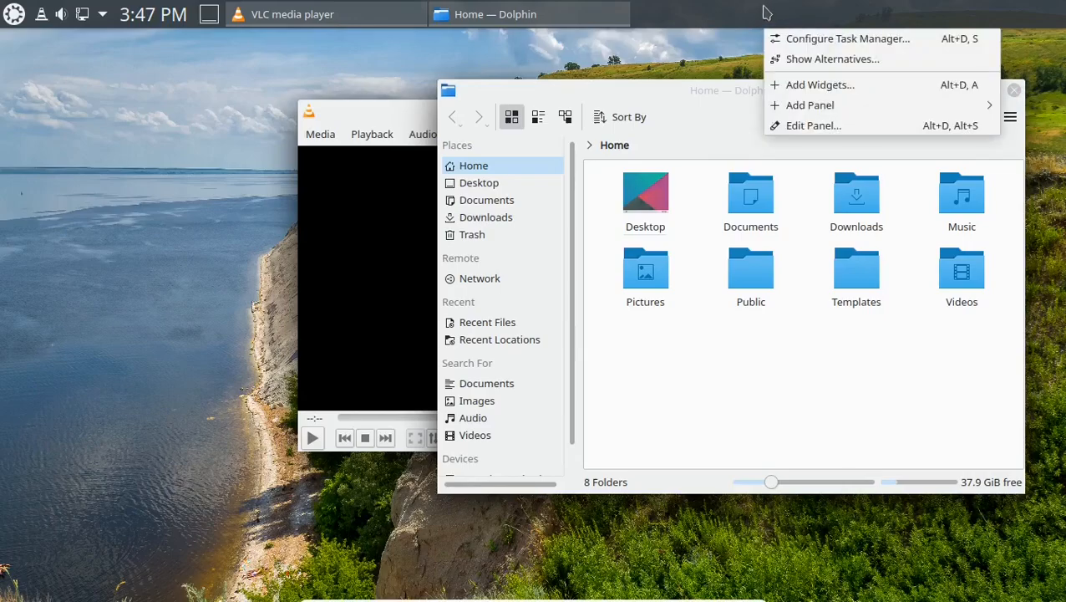
{"action": "left_click", "coordinate": [809, 87]}
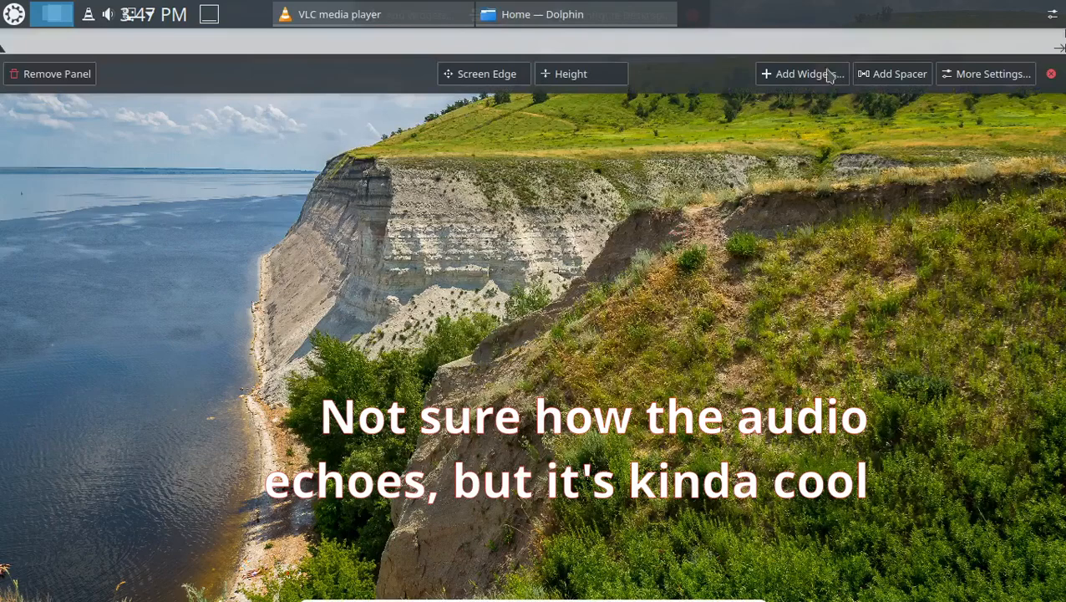
{"action": "left_click_drag", "start_coordinate": [474, 73], "coordinate": [483, 527]}
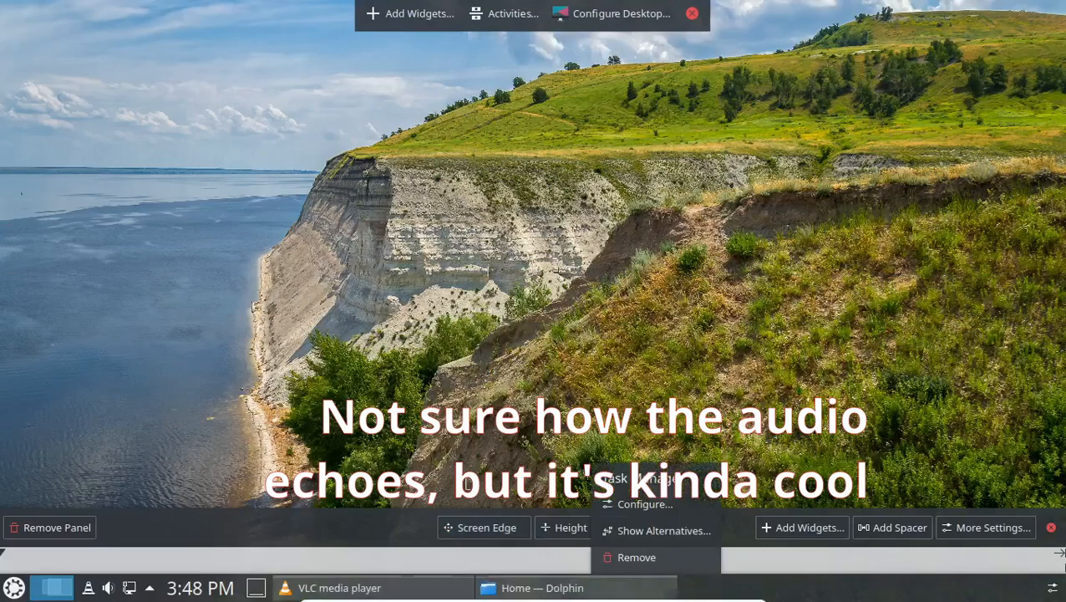
{"action": "left_click", "coordinate": [504, 354]}
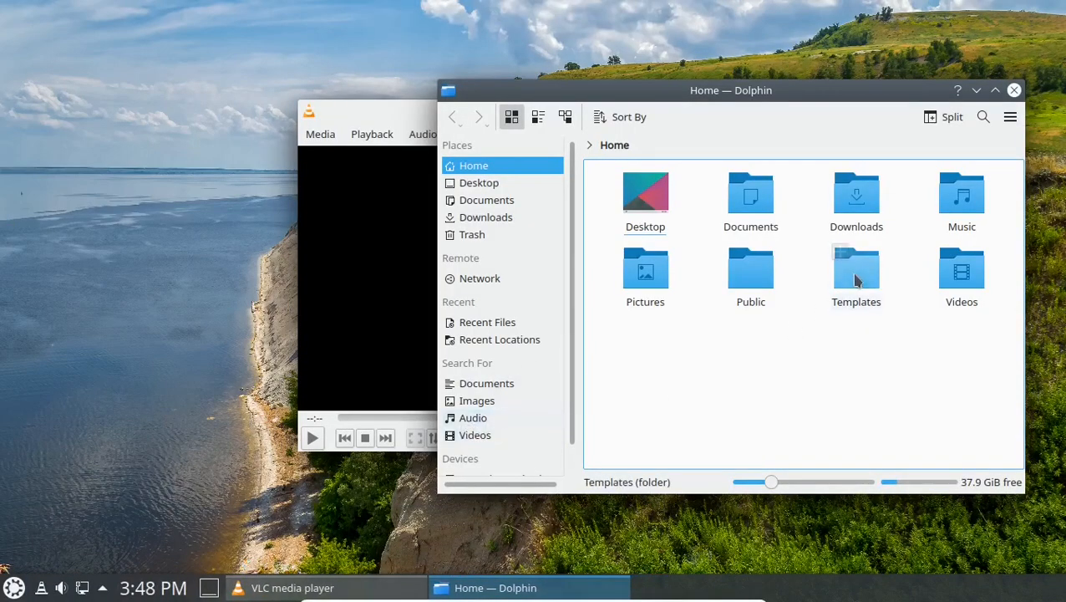
{"action": "left_click", "coordinate": [81, 539]}
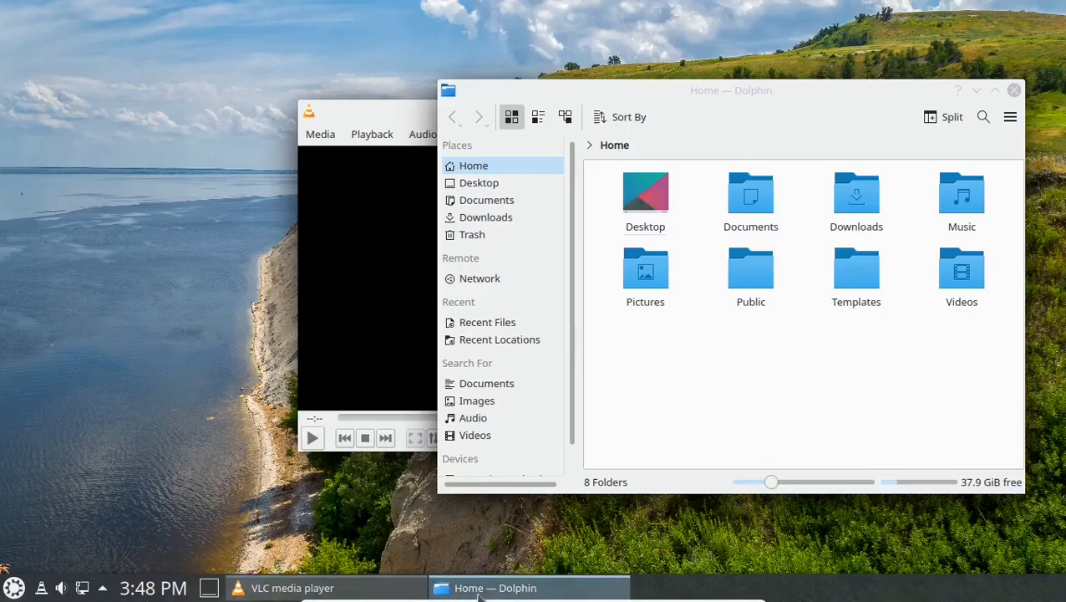
Shift the Task Manager widget left in the bottom panel, before the system tray.
{"action": "right_click", "coordinate": [766, 582]}
{"action": "left_click", "coordinate": [783, 564]}
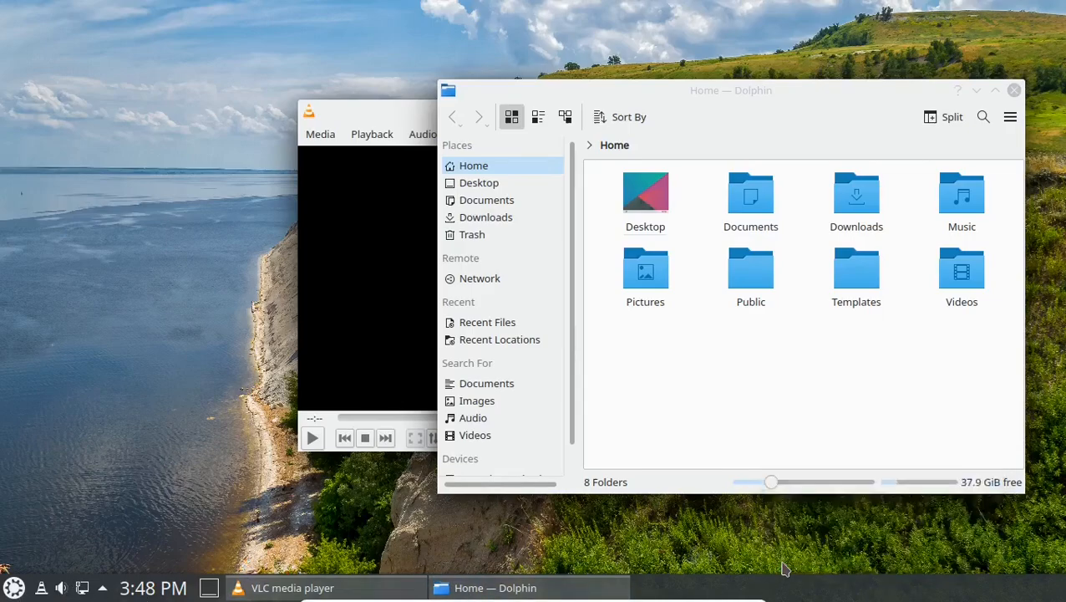
{"action": "mouse_move", "coordinate": [511, 590]}
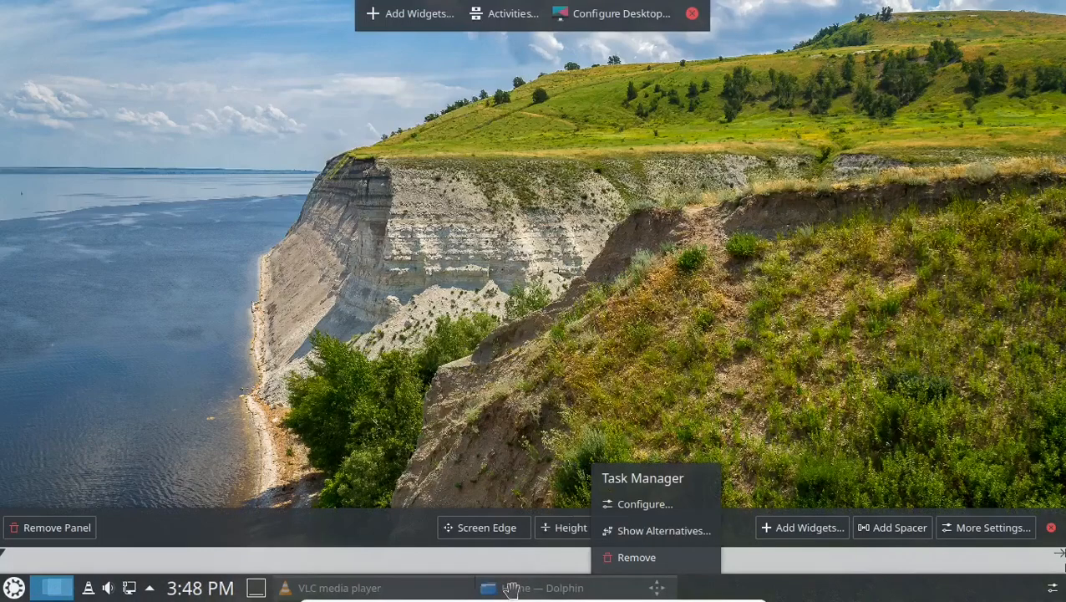
{"action": "left_click_drag", "start_coordinate": [655, 588], "coordinate": [461, 587]}
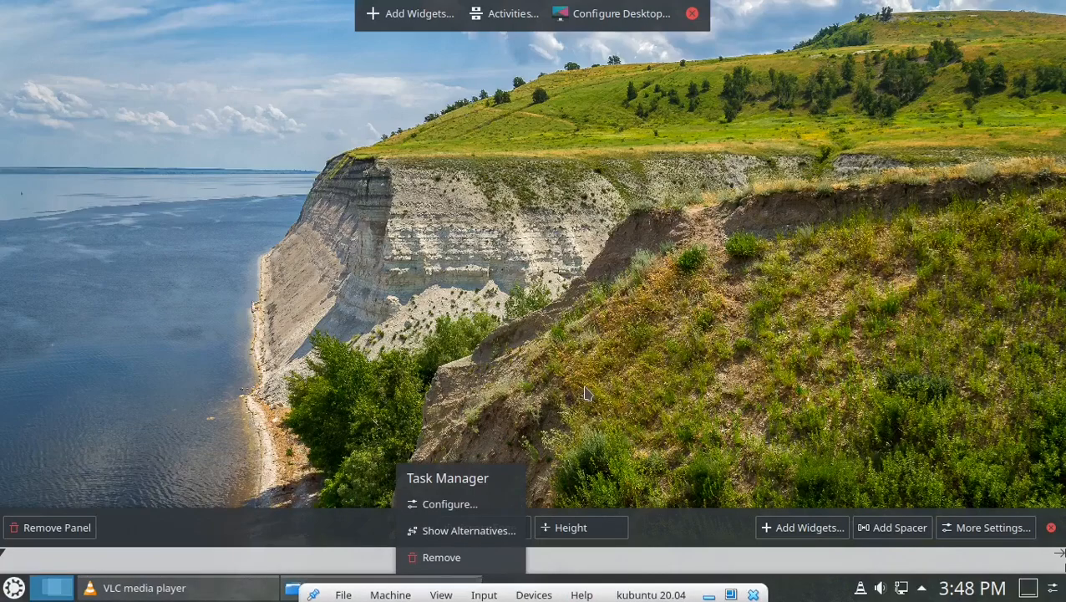
{"action": "left_click", "coordinate": [589, 393]}
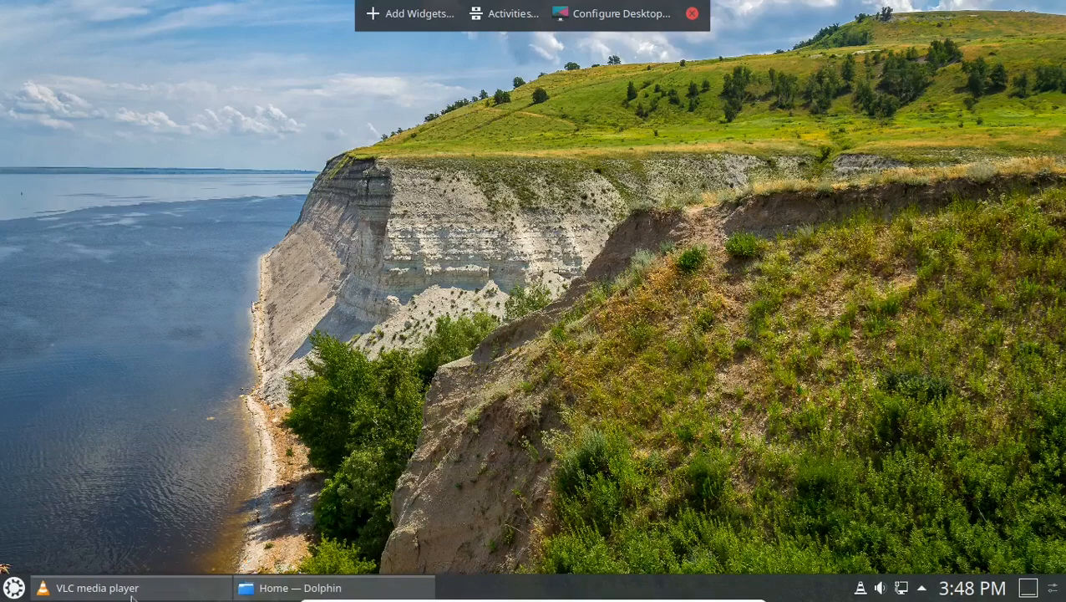
Pin Firefox from the Application Dashboard favourites to the task manager.
{"action": "left_click", "coordinate": [10, 585]}
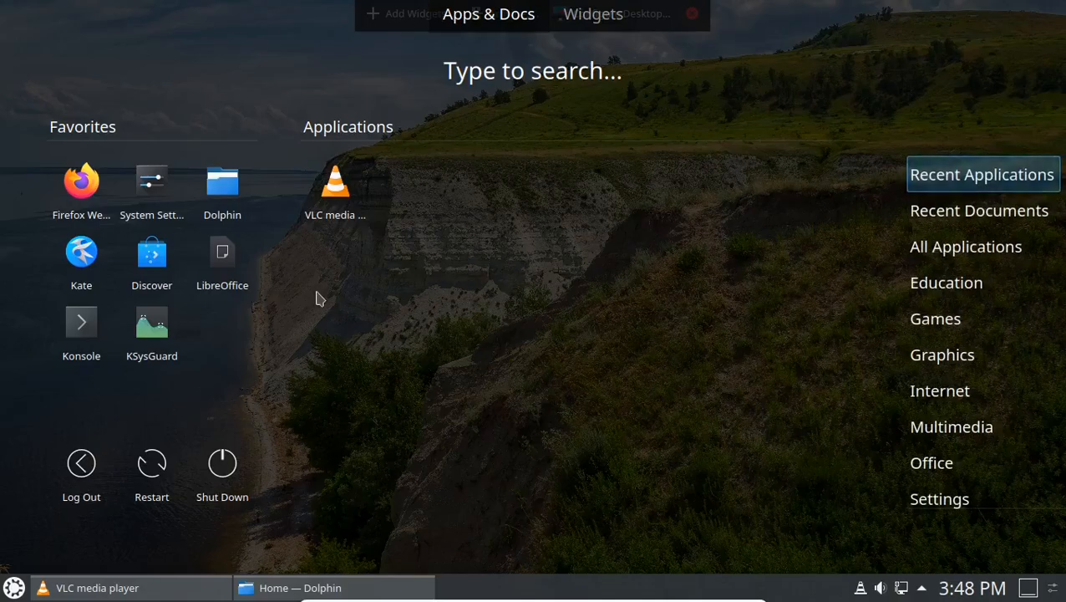
{"action": "right_click", "coordinate": [78, 180]}
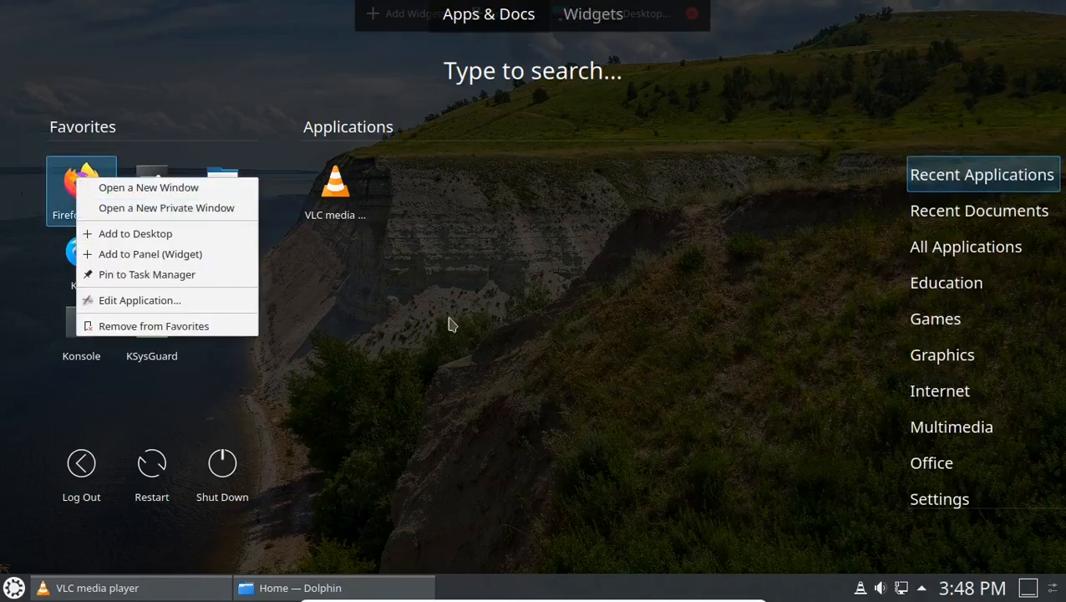
{"action": "left_click", "coordinate": [153, 275]}
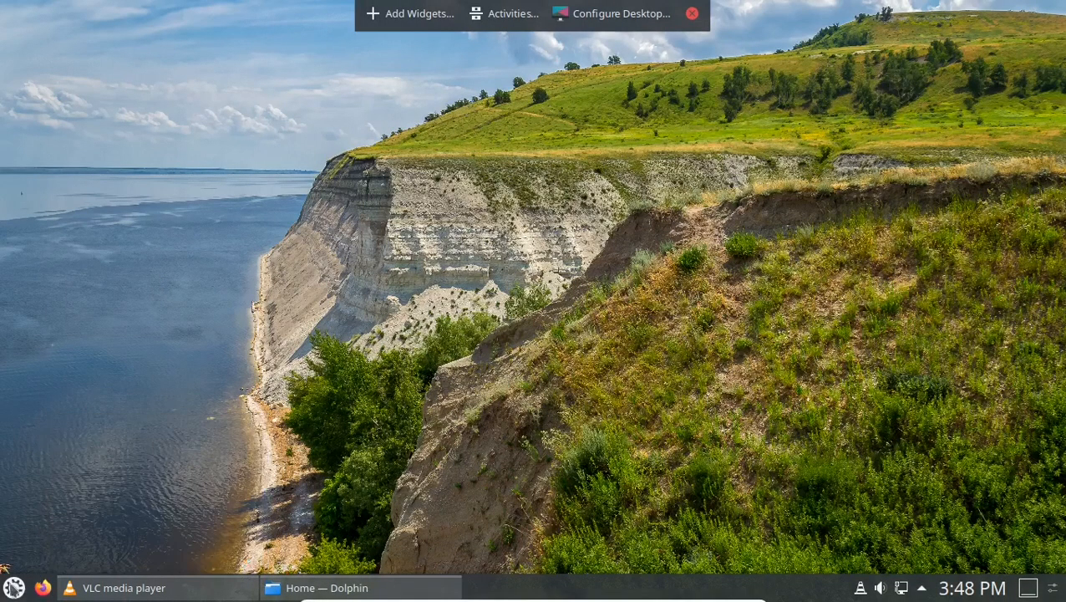
Pin Konsole to the task manager, then restore the Dolphin window from the taskbar.
{"action": "left_click", "coordinate": [13, 587]}
{"action": "right_click", "coordinate": [228, 200]}
{"action": "left_click", "coordinate": [14, 589]}
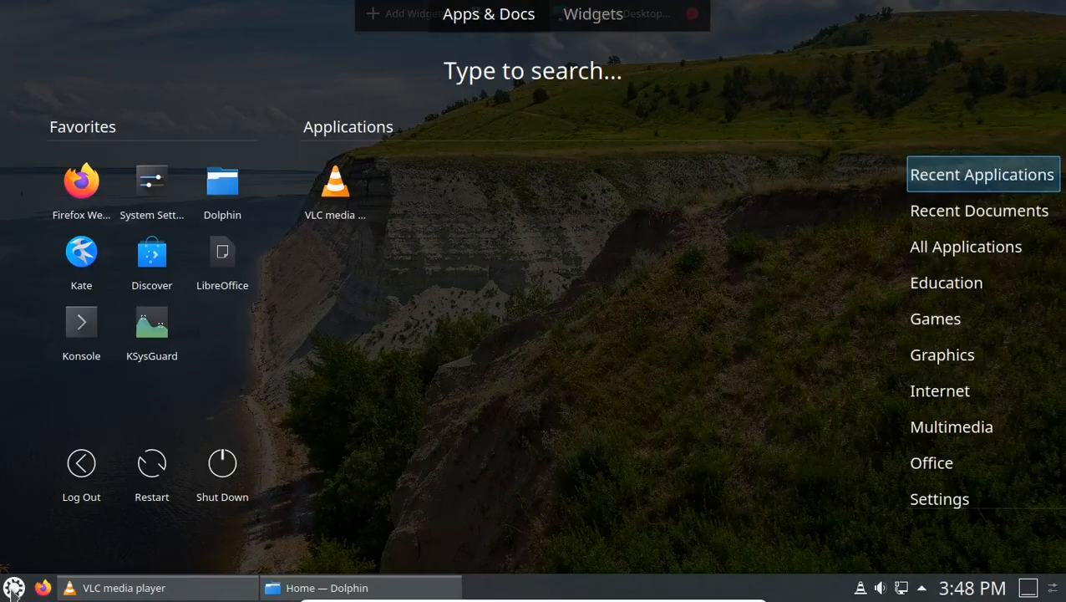
{"action": "right_click", "coordinate": [222, 193]}
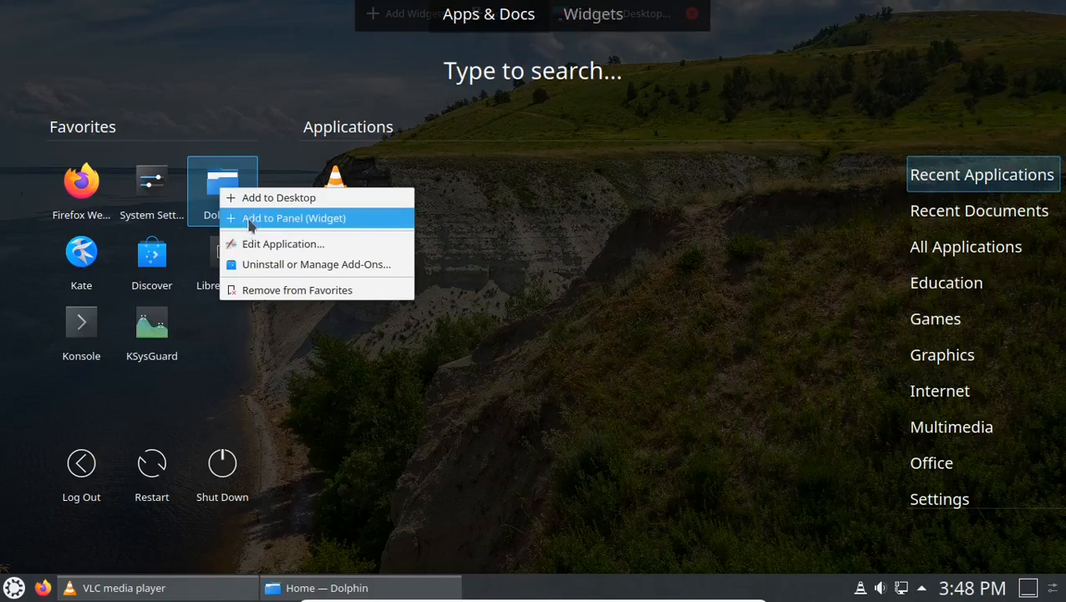
{"action": "right_click", "coordinate": [75, 328]}
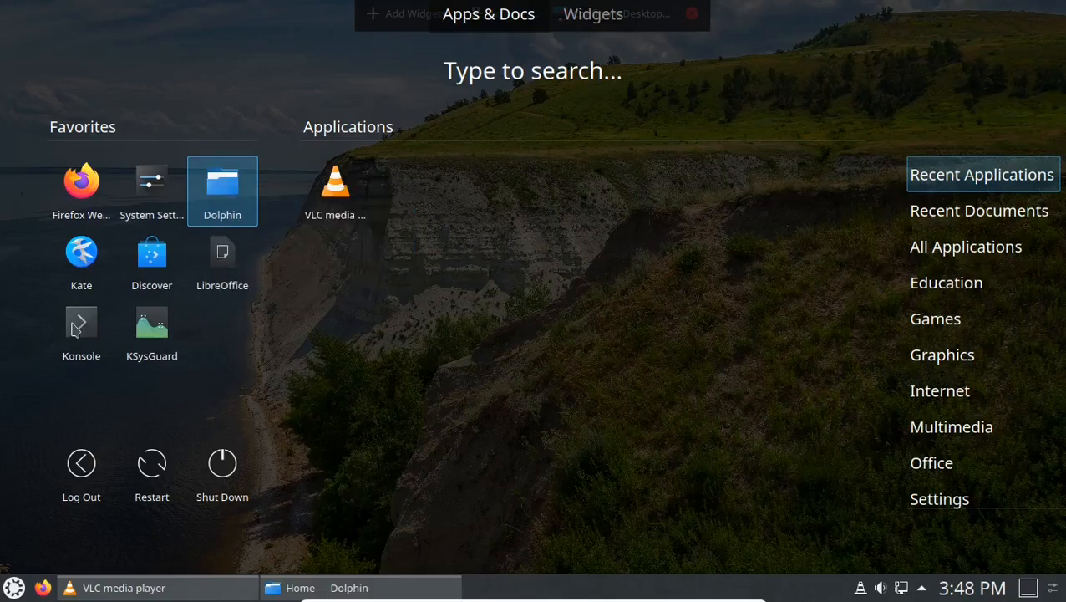
{"action": "right_click", "coordinate": [76, 326]}
{"action": "left_click", "coordinate": [104, 420]}
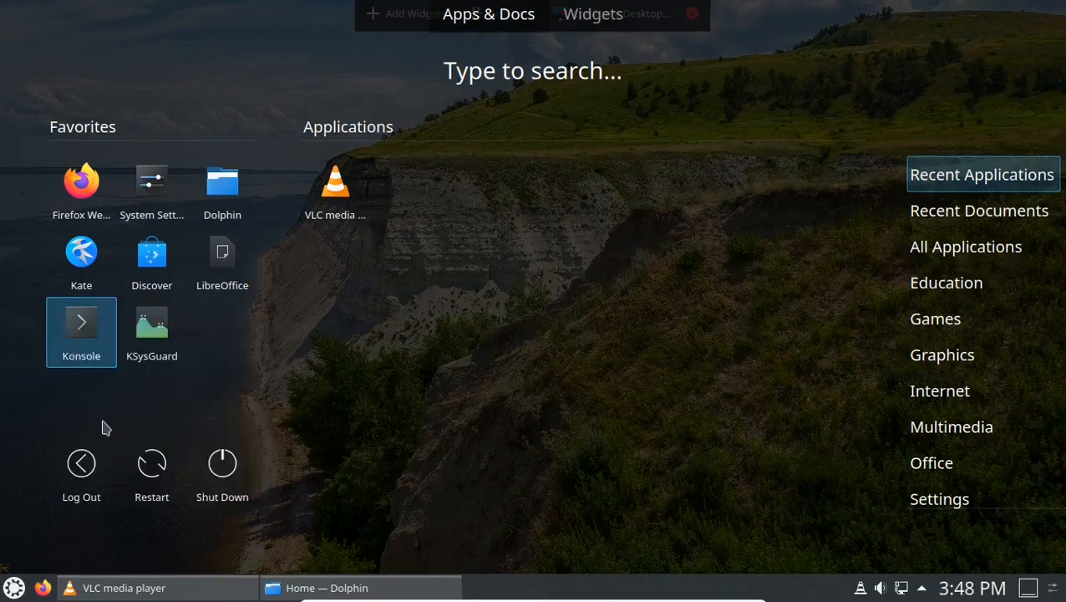
{"action": "left_click", "coordinate": [368, 584]}
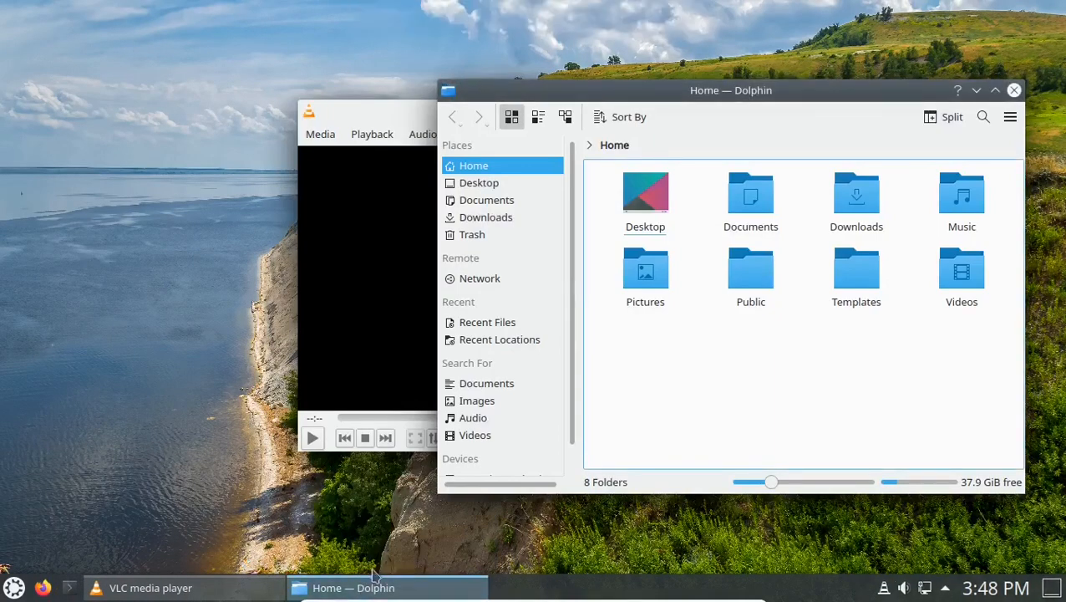
Close Dolphin (relaunched from its pinned icon) and VLC, then choose Shut Down from the dashboard.
{"action": "left_click", "coordinate": [1013, 89]}
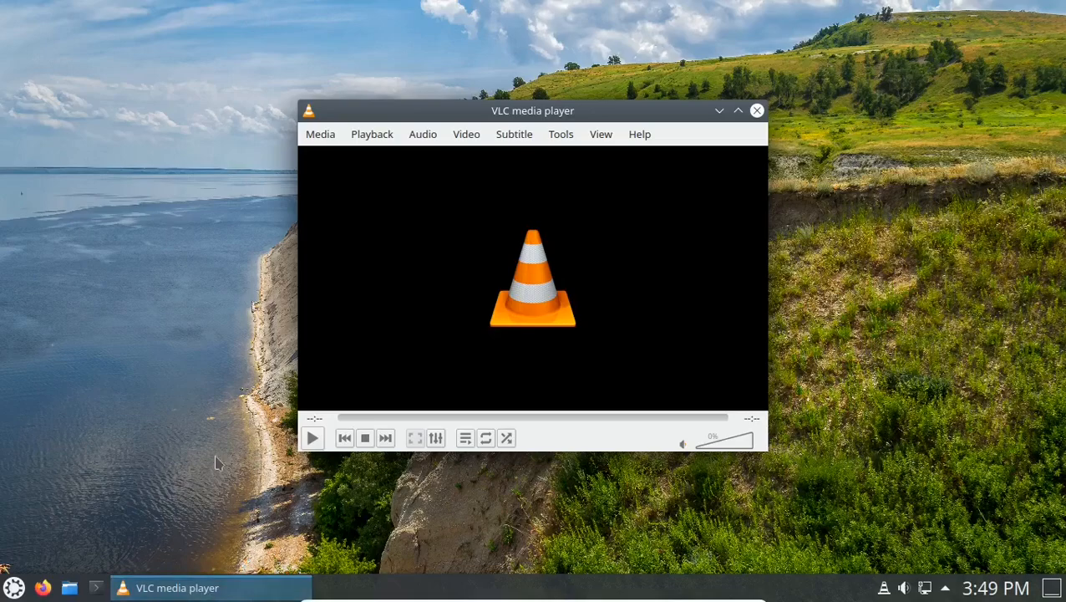
{"action": "left_click", "coordinate": [70, 587]}
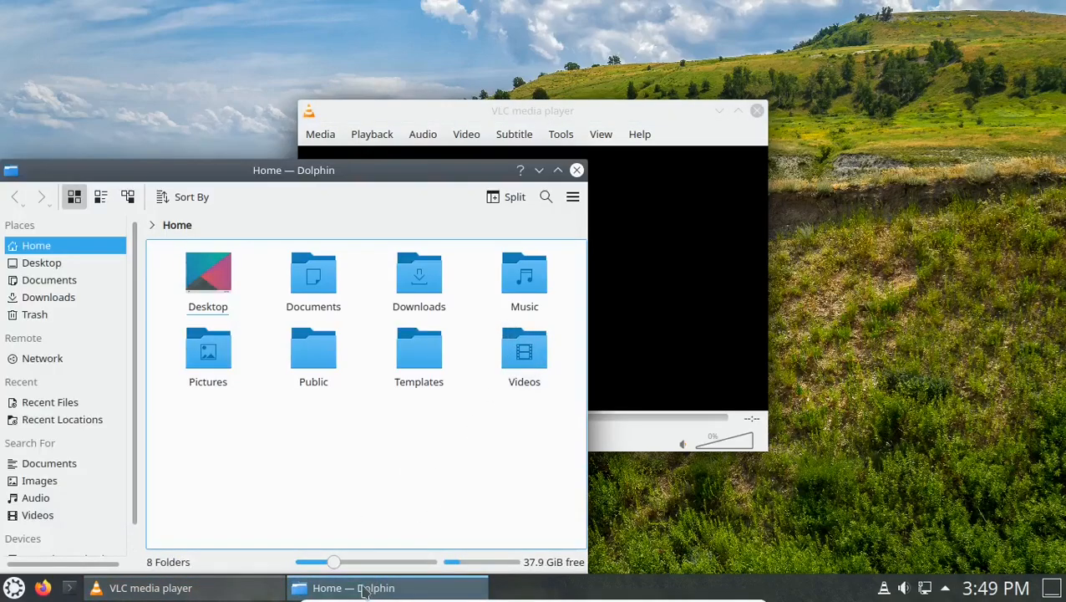
{"action": "left_click", "coordinate": [576, 170]}
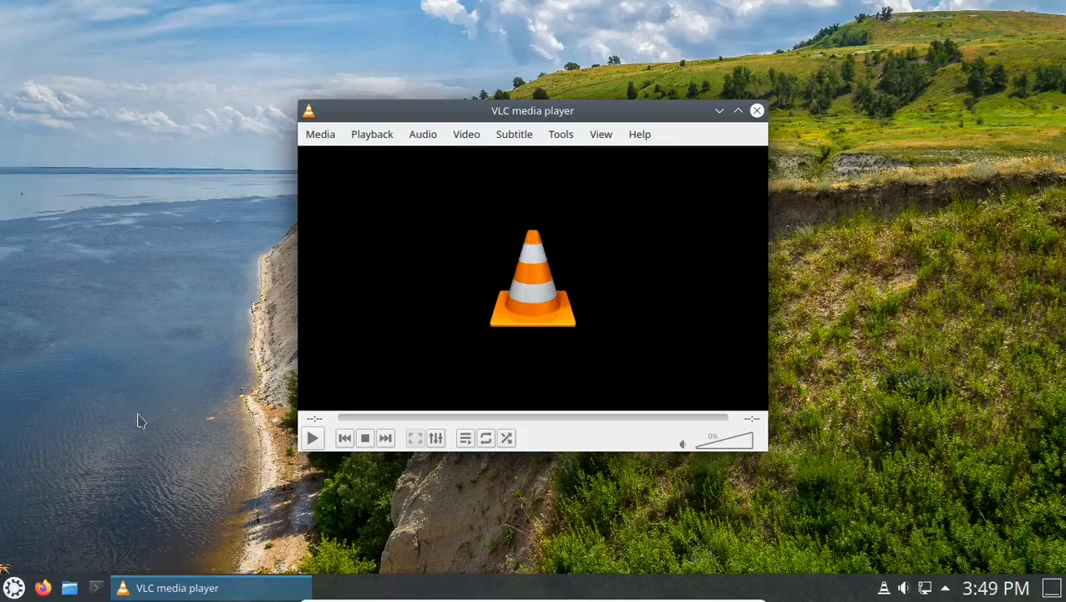
{"action": "left_click", "coordinate": [756, 110]}
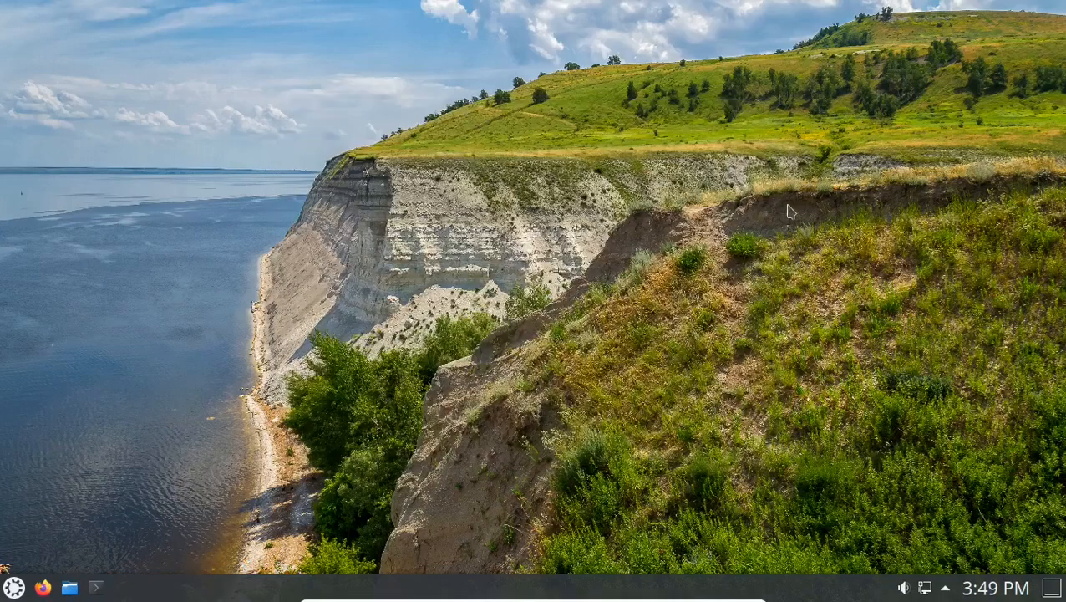
{"action": "left_click", "coordinate": [13, 587]}
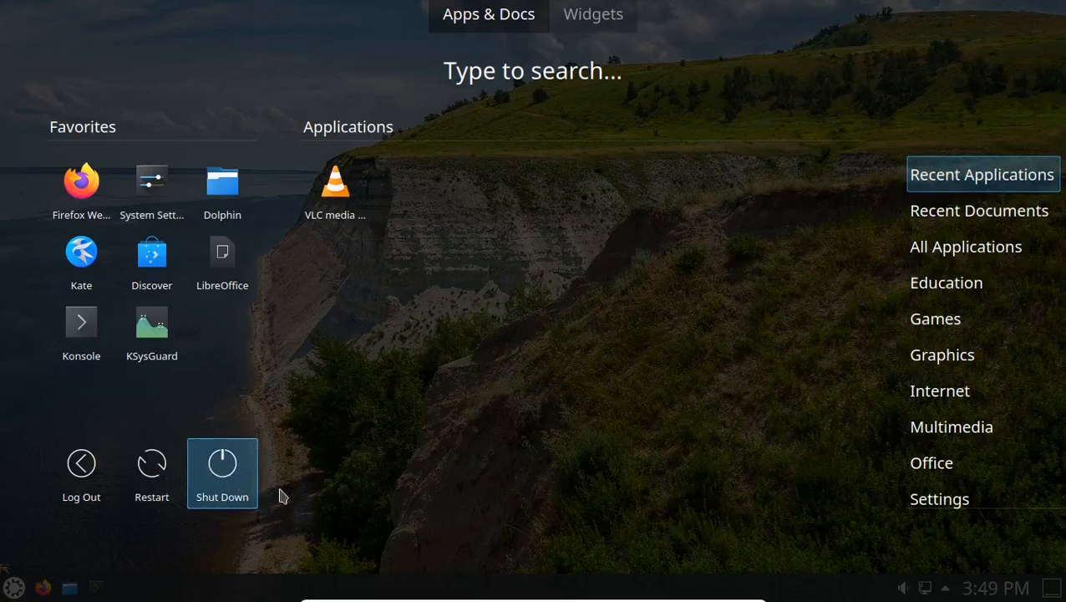
{"action": "left_click", "coordinate": [217, 477]}
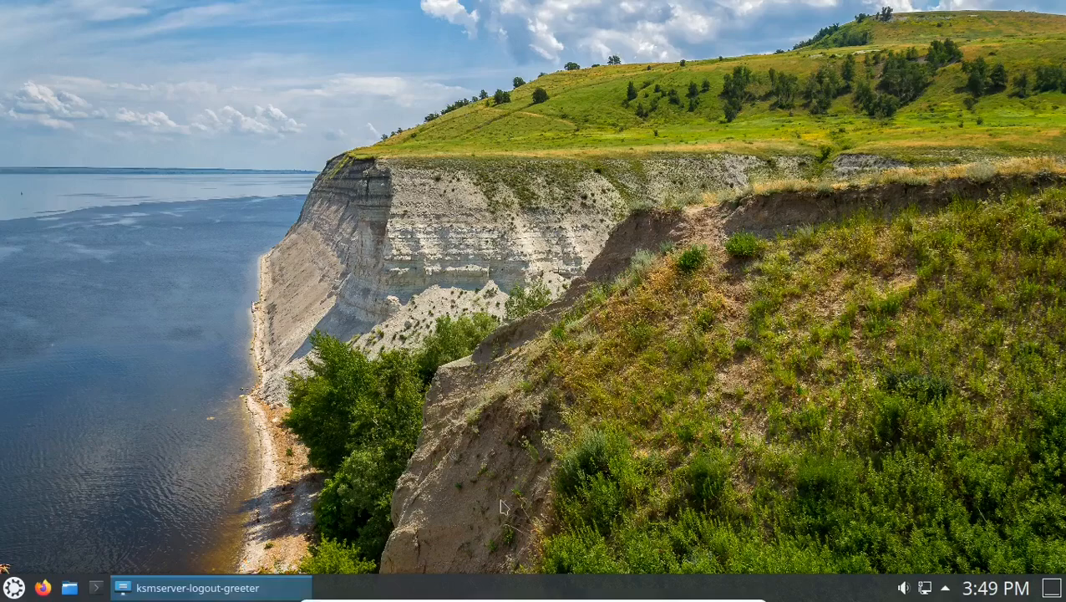